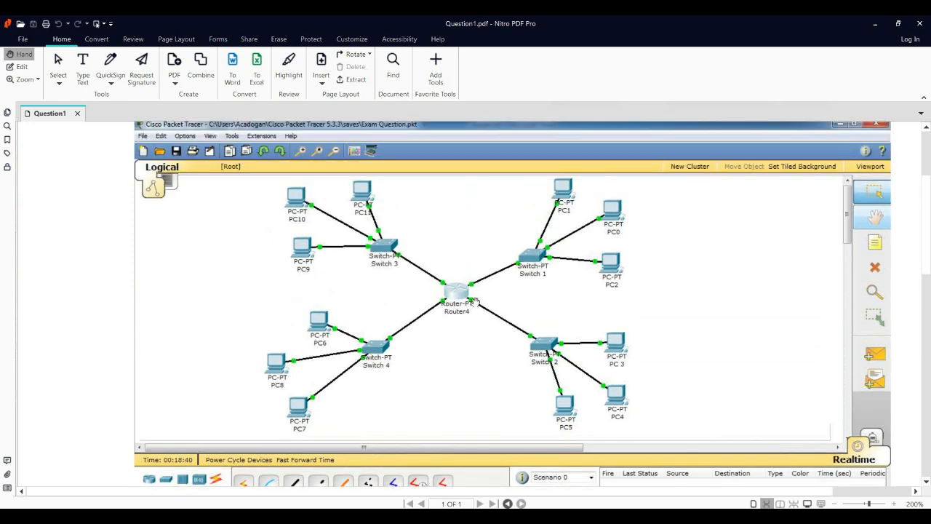
In the subnet notes, change Network A's router f0/0 address to 192.168.5.30.
{"action": "mouse_move", "coordinate": [680, 516]}
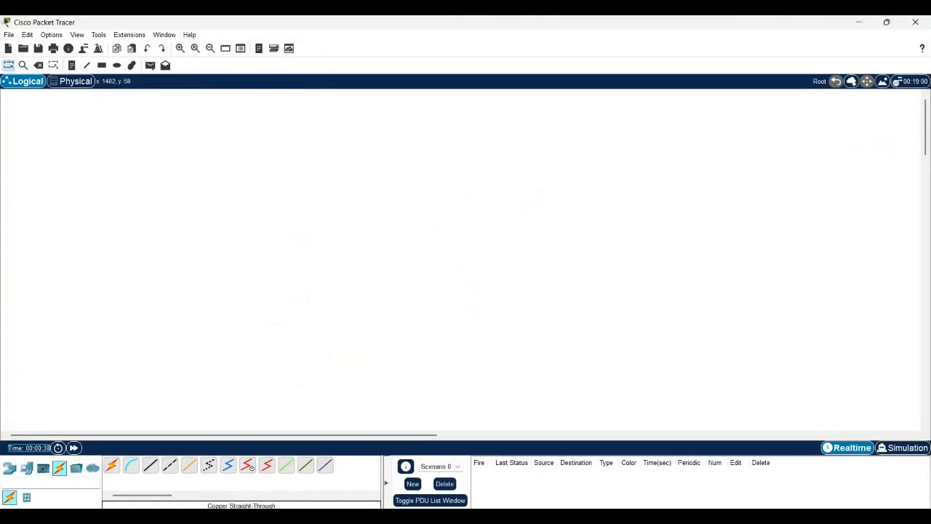
{"action": "key", "text": "alt+Tab"}
{"action": "left_click", "coordinate": [682, 244]}
{"action": "key", "text": "BackSpace"}
{"action": "key", "text": "BackSpace"}
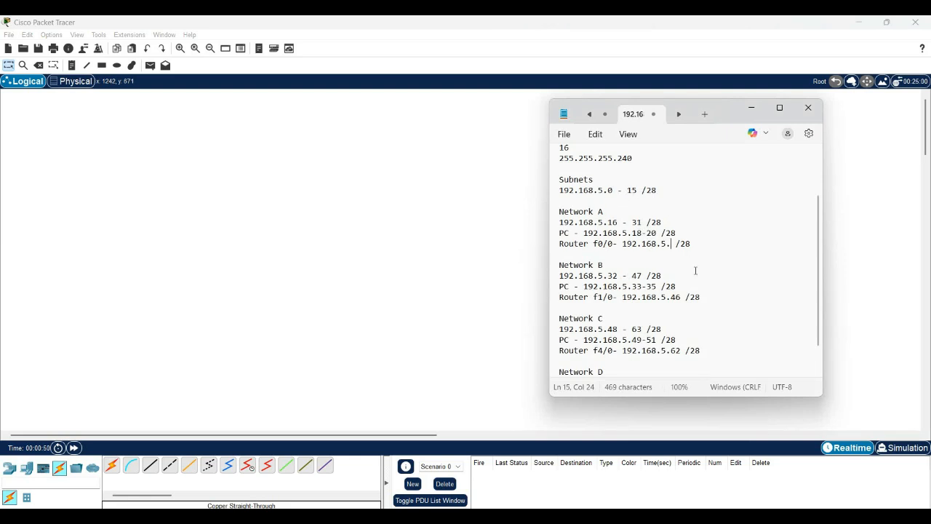
{"action": "type", "text": "30"}
{"action": "left_click", "coordinate": [751, 109]}
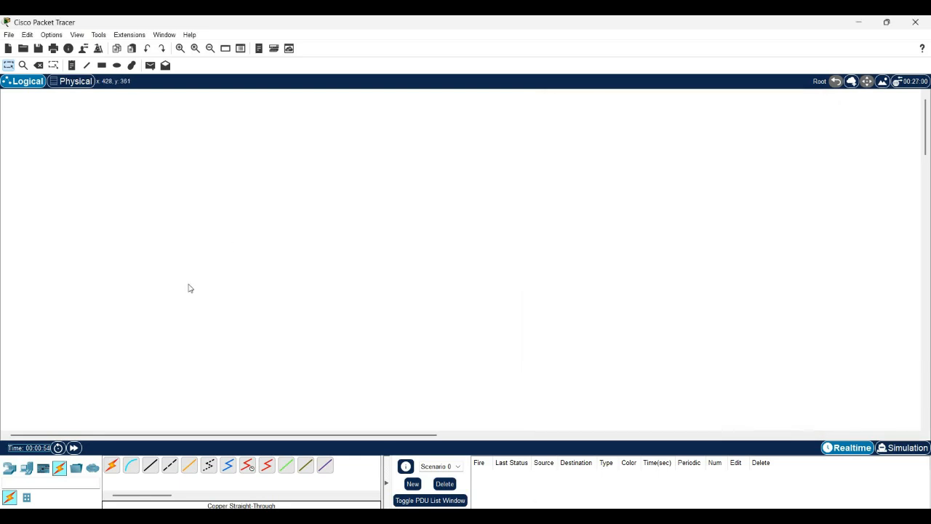
Place a PT router in the centre of the workspace and arrange four PT switches around it.
{"action": "left_click", "coordinate": [9, 469]}
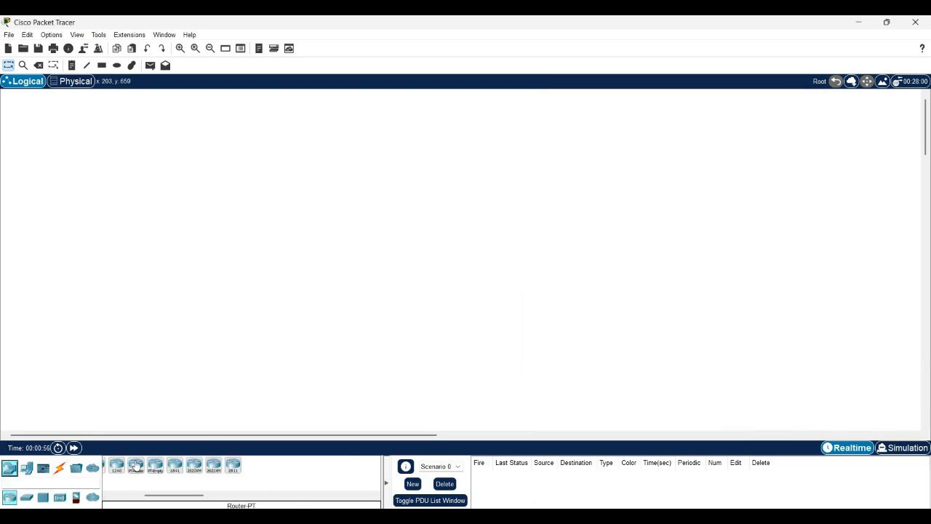
{"action": "left_click_drag", "start_coordinate": [136, 468], "coordinate": [470, 239]}
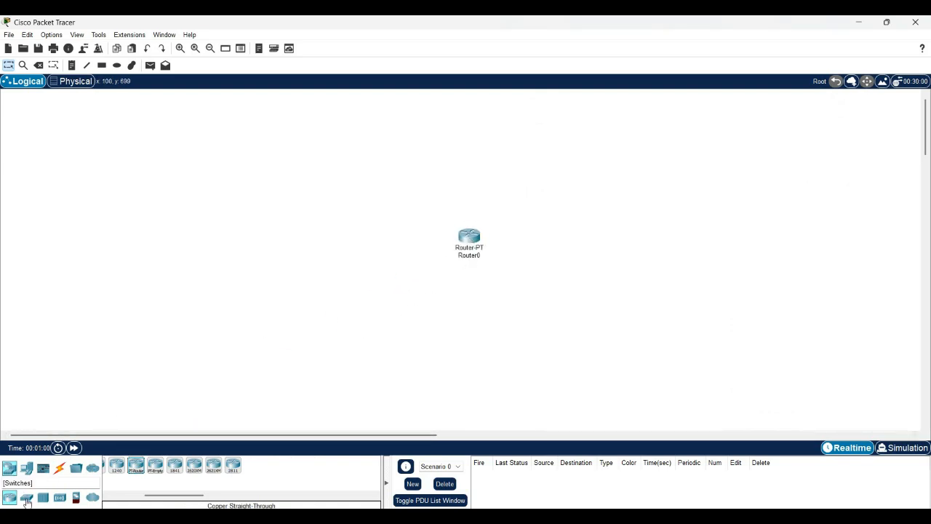
{"action": "left_click", "coordinate": [26, 496]}
{"action": "left_click_drag", "start_coordinate": [131, 468], "coordinate": [354, 217]}
{"action": "left_click_drag", "start_coordinate": [131, 468], "coordinate": [346, 304]}
{"action": "left_click_drag", "start_coordinate": [349, 205], "coordinate": [590, 196]}
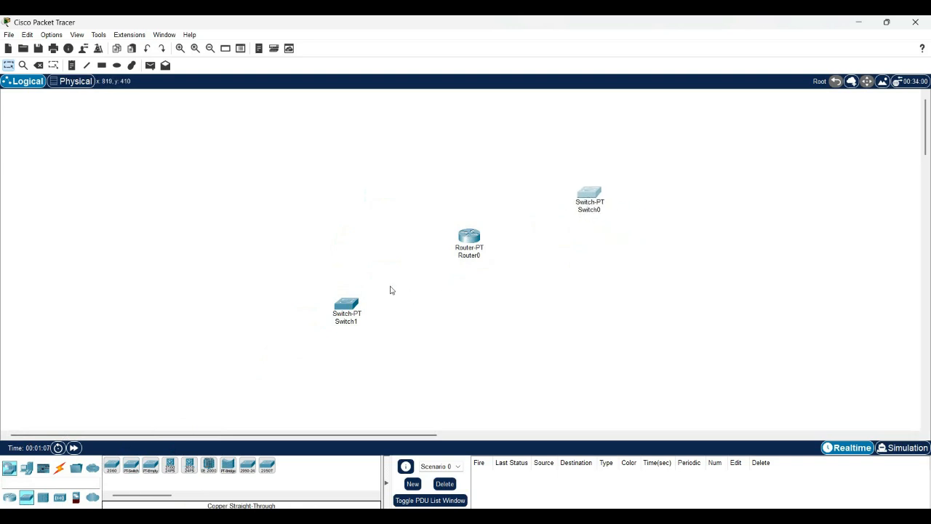
{"action": "left_click_drag", "start_coordinate": [346, 306], "coordinate": [375, 195]}
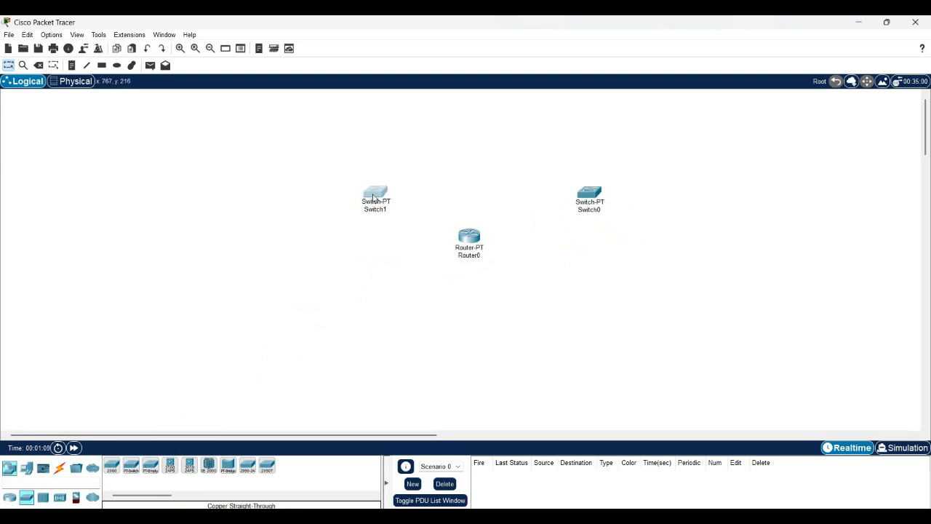
{"action": "left_click_drag", "start_coordinate": [131, 467], "coordinate": [371, 341]}
{"action": "left_click_drag", "start_coordinate": [131, 467], "coordinate": [591, 345]}
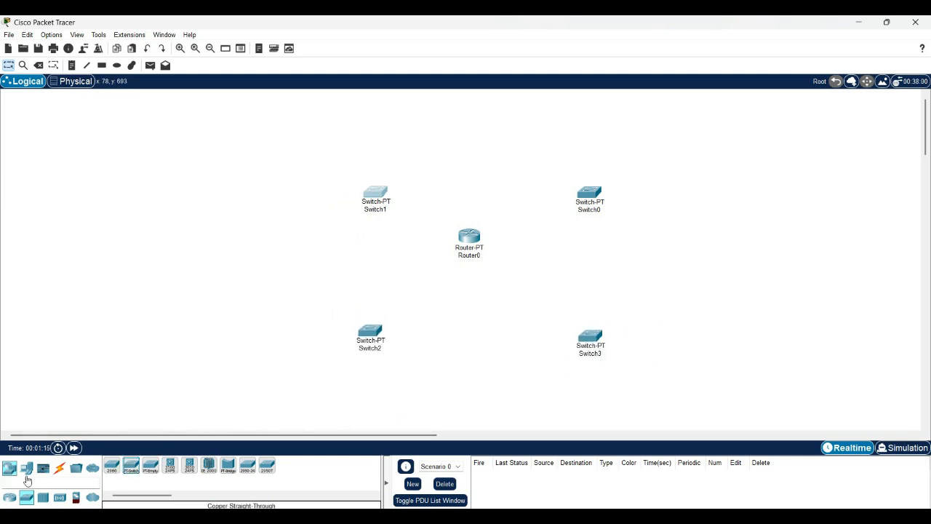
Add twelve PCs to the workspace, three beside each of the four switches.
{"action": "left_click", "coordinate": [26, 468]}
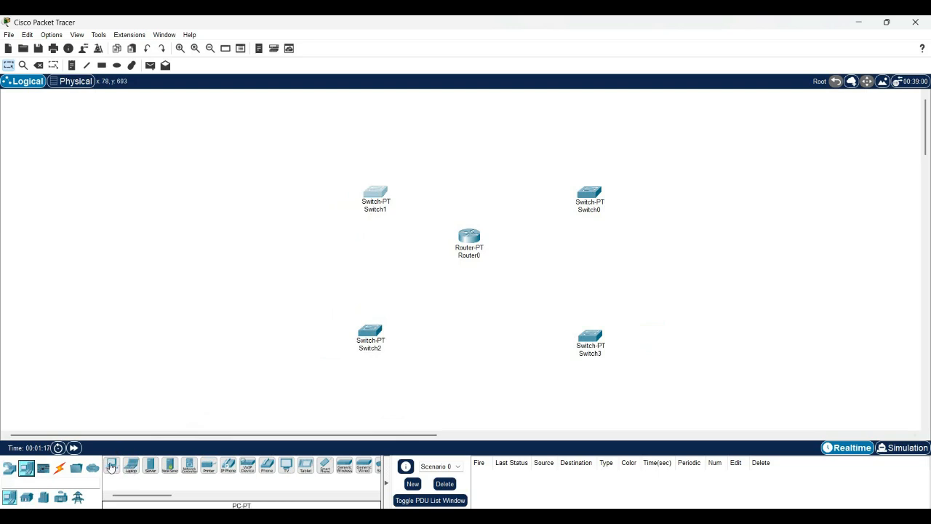
{"action": "left_click_drag", "start_coordinate": [114, 466], "coordinate": [660, 242]}
{"action": "left_click_drag", "start_coordinate": [114, 467], "coordinate": [671, 191]}
{"action": "left_click_drag", "start_coordinate": [113, 470], "coordinate": [638, 139]}
{"action": "left_click_drag", "start_coordinate": [112, 467], "coordinate": [355, 140]}
{"action": "left_click_drag", "start_coordinate": [112, 466], "coordinate": [323, 252]}
{"action": "left_click_drag", "start_coordinate": [111, 467], "coordinate": [296, 327]}
{"action": "left_click_drag", "start_coordinate": [112, 467], "coordinate": [359, 398]}
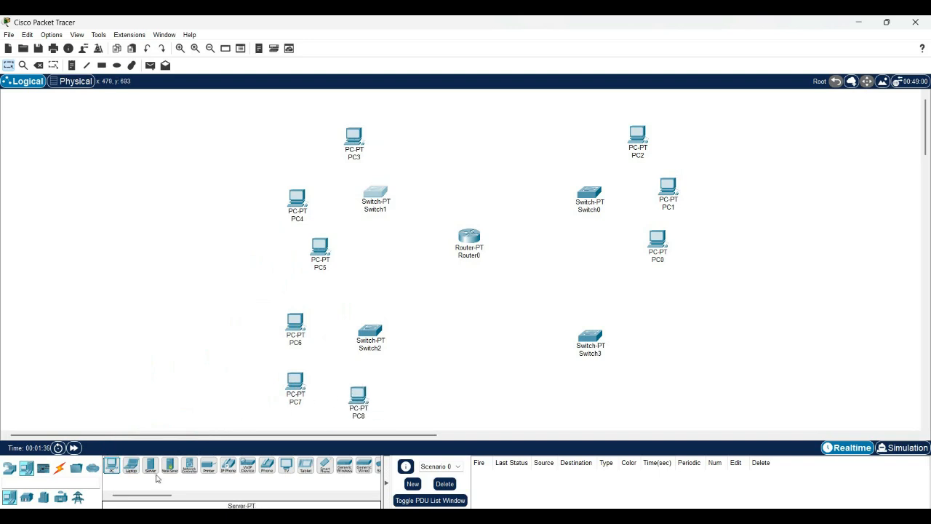
{"action": "left_click_drag", "start_coordinate": [112, 466], "coordinate": [544, 396]}
{"action": "left_click_drag", "start_coordinate": [115, 465], "coordinate": [618, 393]}
{"action": "left_click_drag", "start_coordinate": [118, 467], "coordinate": [655, 338]}
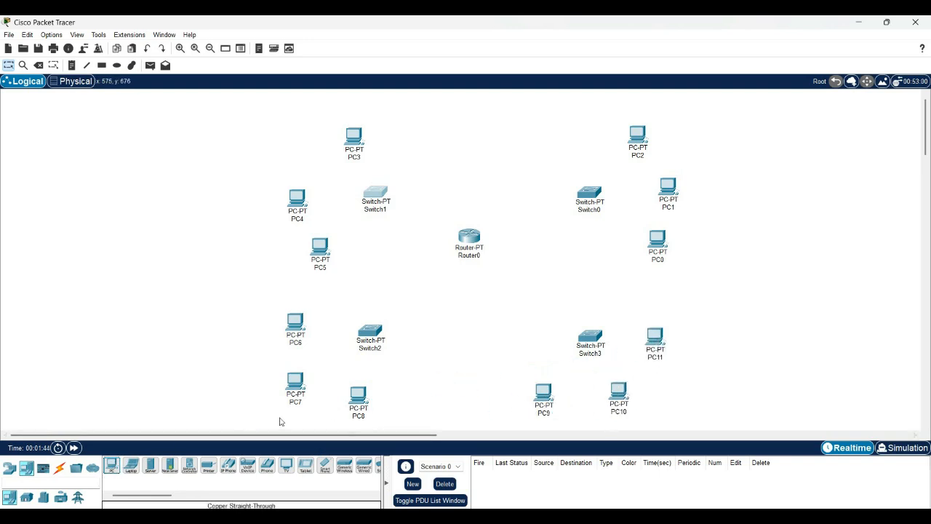
Check the reference topology, power off Router0 and remove its two fiber modules.
{"action": "left_click", "coordinate": [60, 469]}
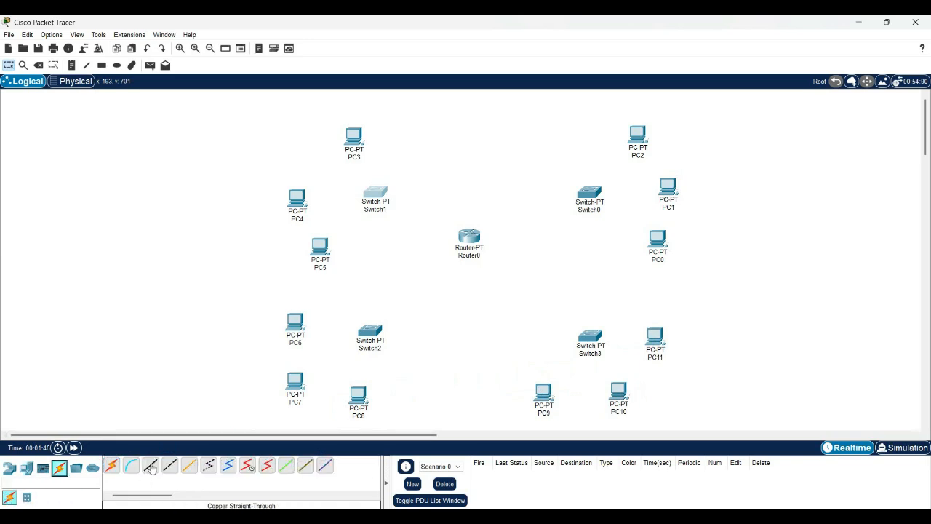
{"action": "left_click_drag", "start_coordinate": [469, 240], "coordinate": [480, 253]}
{"action": "left_click", "coordinate": [480, 253]}
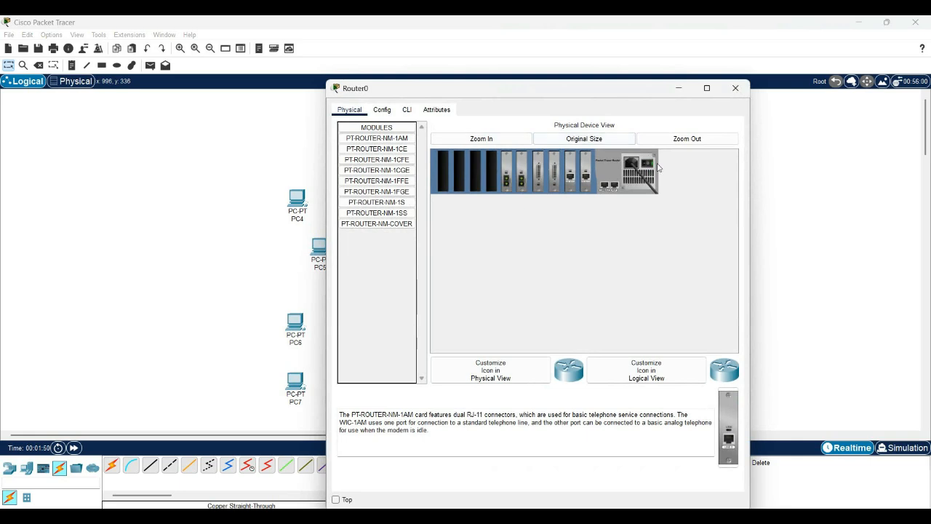
{"action": "left_click", "coordinate": [671, 139]}
{"action": "left_click", "coordinate": [494, 138]}
{"action": "left_click", "coordinate": [495, 139]}
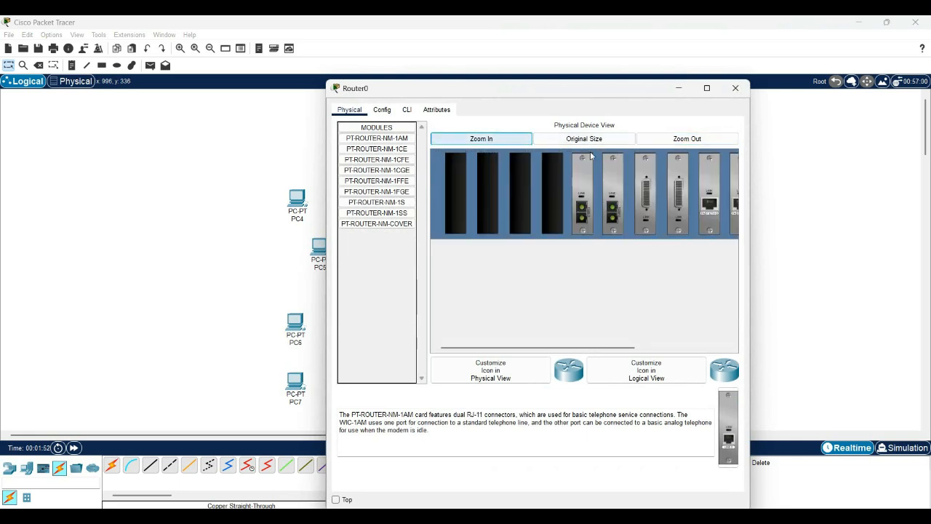
{"action": "left_click_drag", "start_coordinate": [557, 347], "coordinate": [641, 348]}
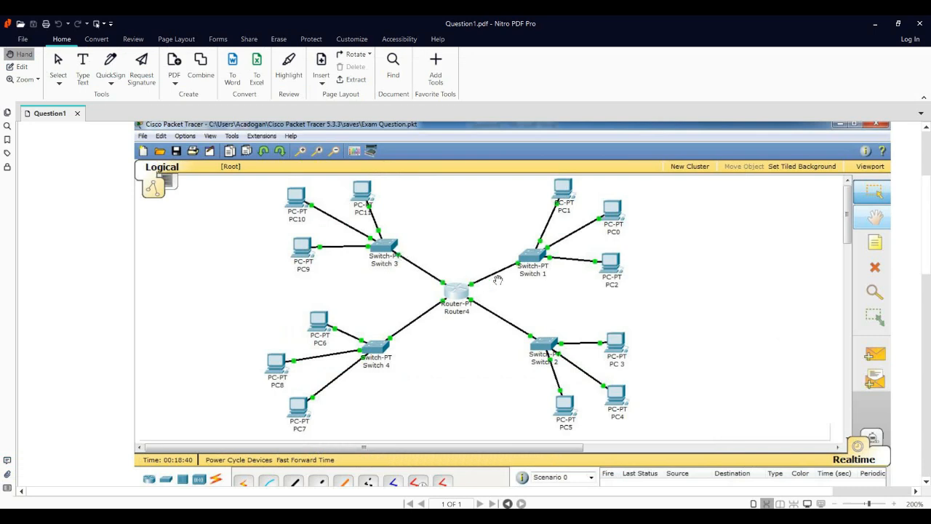
{"action": "left_click", "coordinate": [875, 23]}
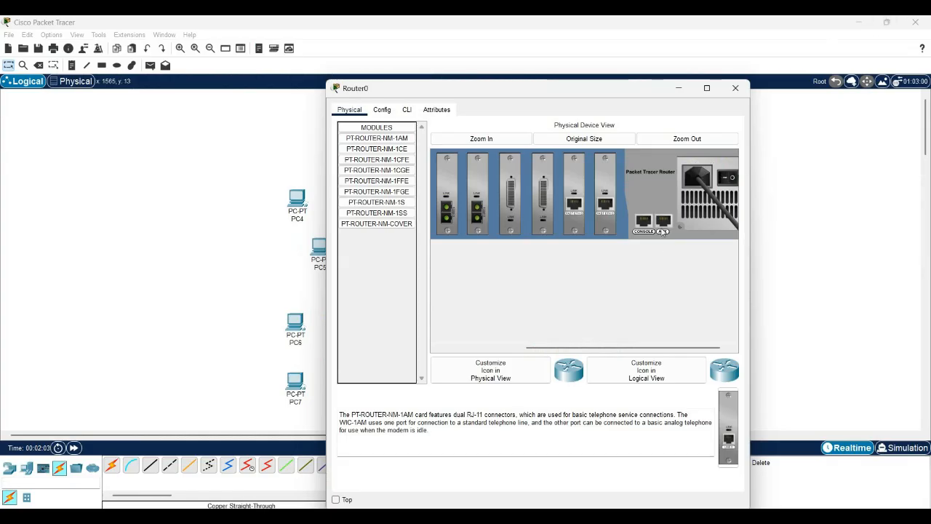
{"action": "mouse_move", "coordinate": [586, 347]}
{"action": "left_mouse_down"}
{"action": "mouse_move", "coordinate": [630, 341]}
{"action": "mouse_move", "coordinate": [577, 347]}
{"action": "left_mouse_up"}
{"action": "left_click_drag", "start_coordinate": [515, 180], "coordinate": [381, 295]}
{"action": "left_click_drag", "start_coordinate": [545, 186], "coordinate": [396, 291]}
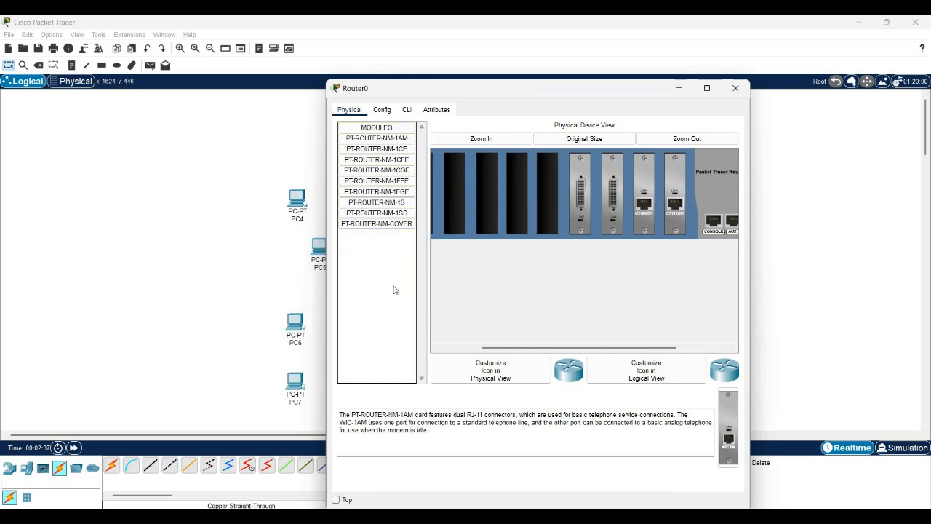
Install two PT-ROUTER-NM-1CFE modules in Router0's empty slots and power it back on.
{"action": "left_click", "coordinate": [398, 170]}
{"action": "left_click", "coordinate": [398, 159]}
{"action": "left_click_drag", "start_coordinate": [728, 429], "coordinate": [553, 200]}
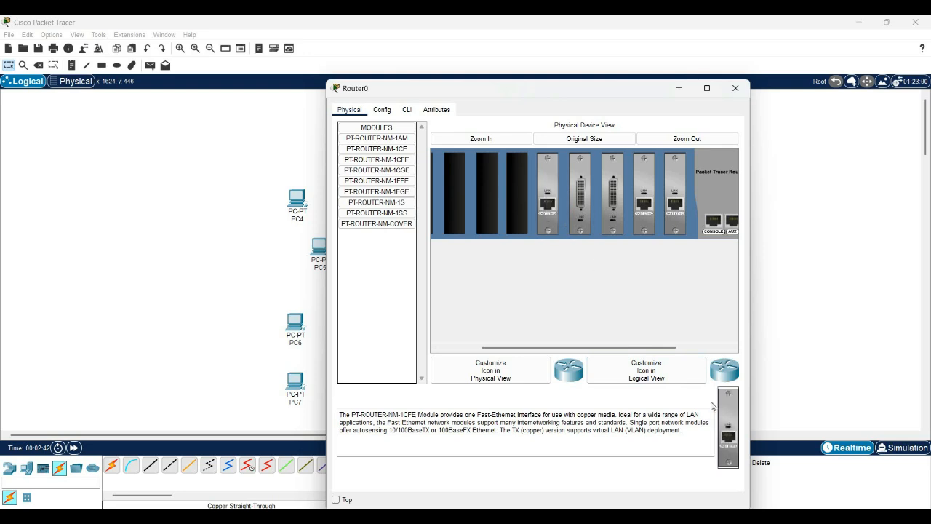
{"action": "left_click_drag", "start_coordinate": [730, 435], "coordinate": [526, 218]}
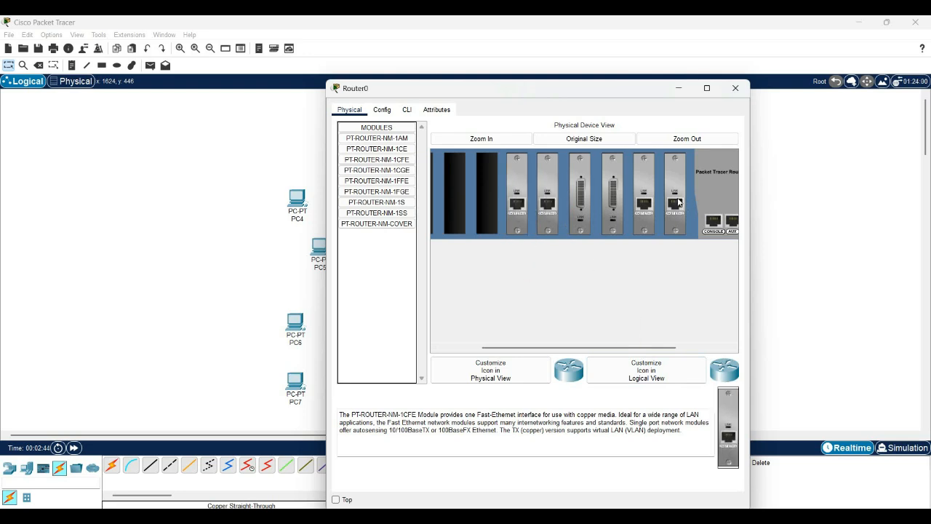
{"action": "left_click_drag", "start_coordinate": [582, 347], "coordinate": [636, 348]}
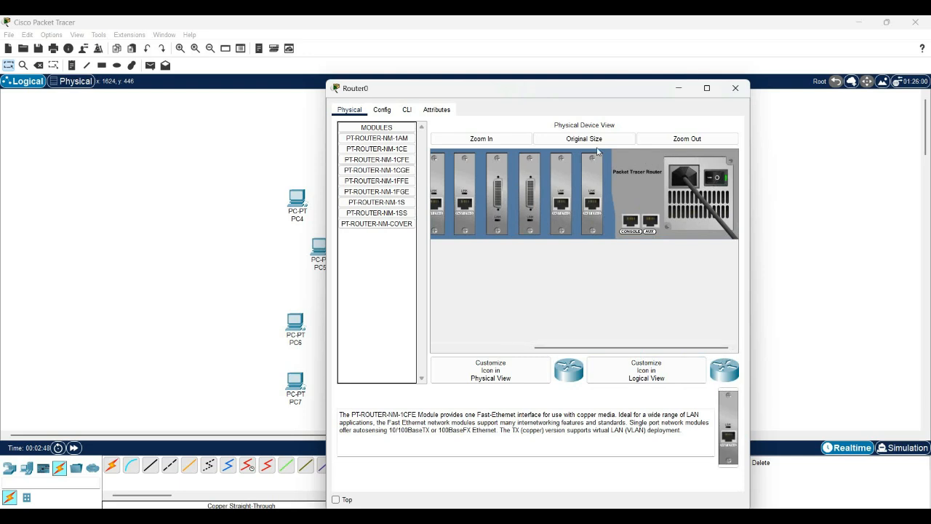
In Router0's command line, decline the initial configuration dialog and enter global configuration mode.
{"action": "left_click", "coordinate": [407, 111]}
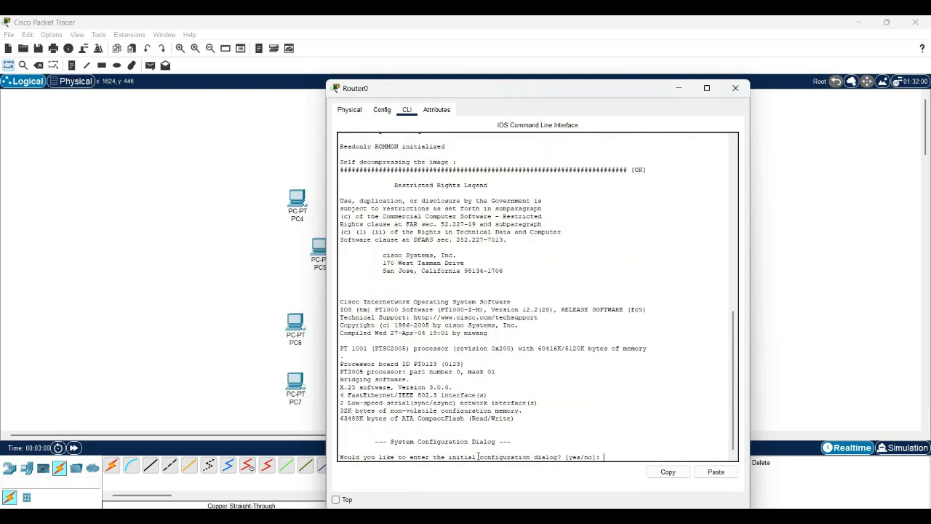
{"action": "type", "text": "n"}
{"action": "key", "text": "Return"}
{"action": "key", "text": "Return"}
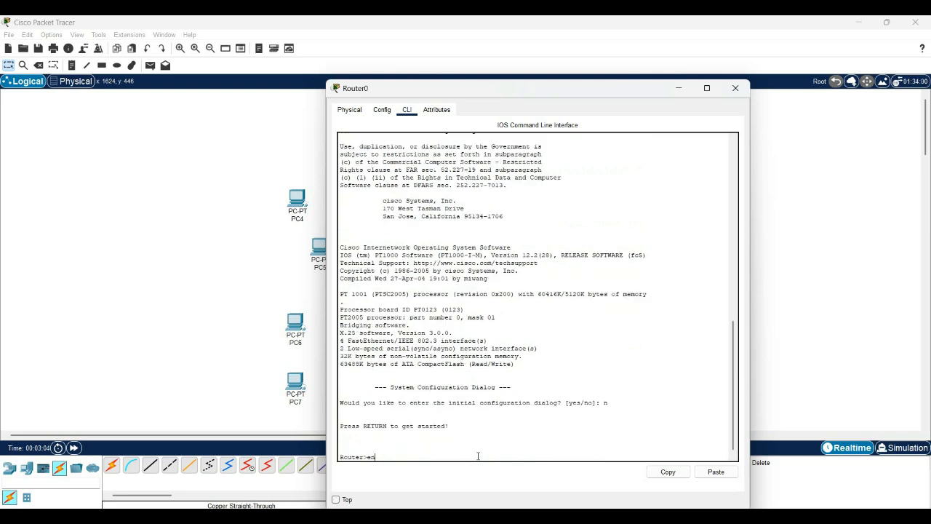
{"action": "type", "text": "en"}
{"action": "key", "text": "Return"}
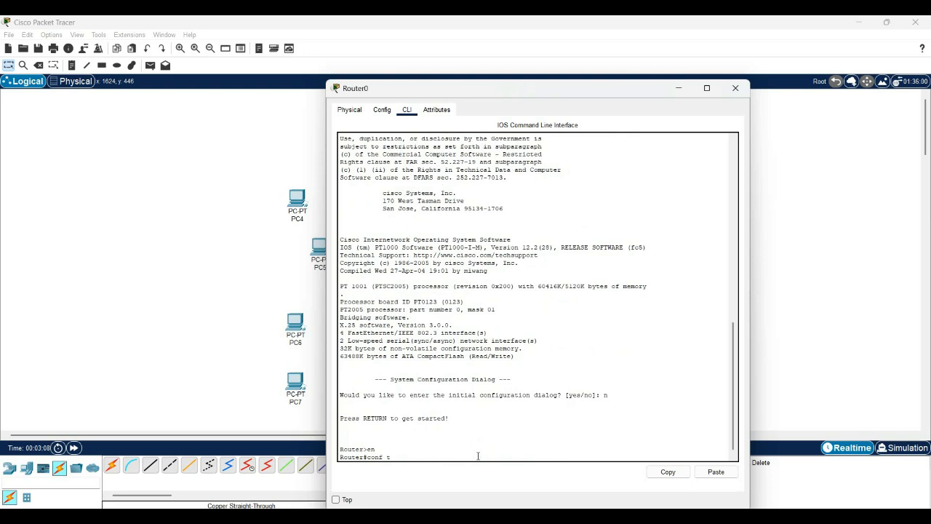
{"action": "key", "text": "Return"}
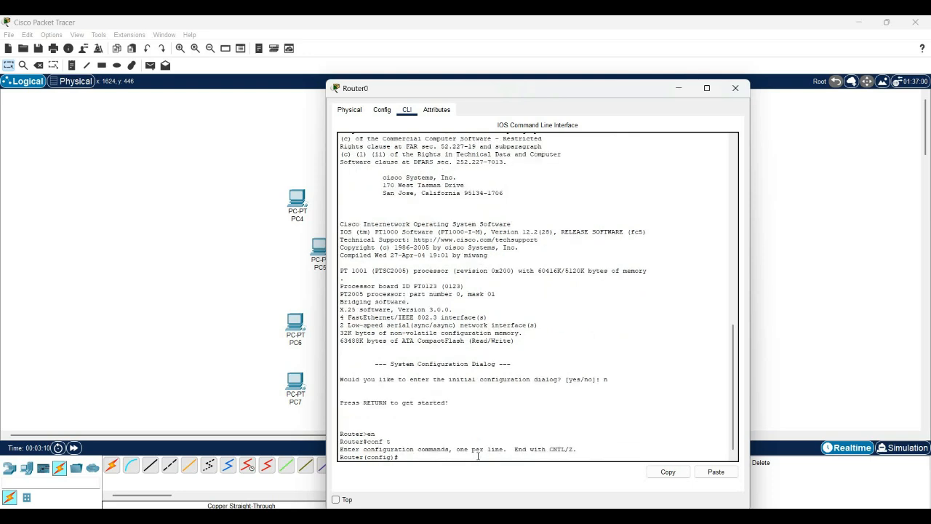
Set the router's hostname to R1 and enter configuration of interface f0/0.
{"action": "type", "text": "h"}
{"action": "key", "text": "Return"}
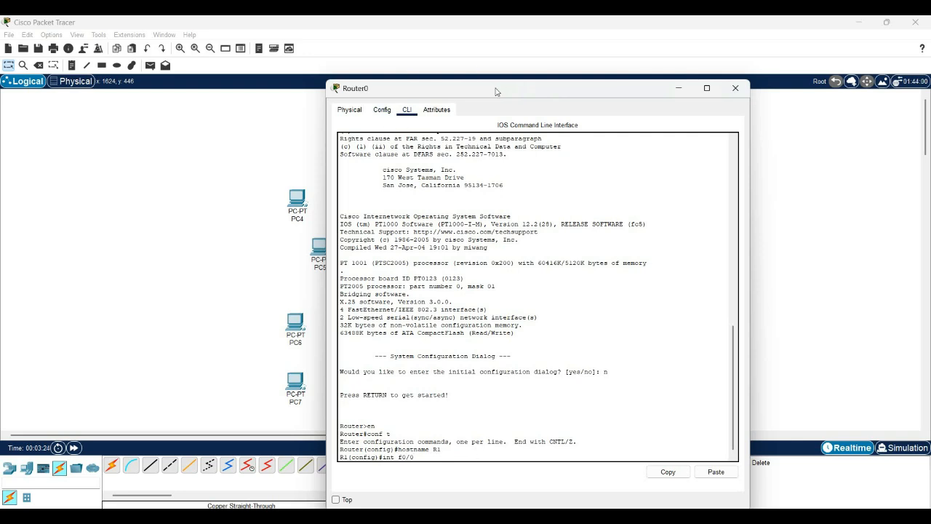
{"action": "left_click_drag", "start_coordinate": [497, 89], "coordinate": [121, 62]}
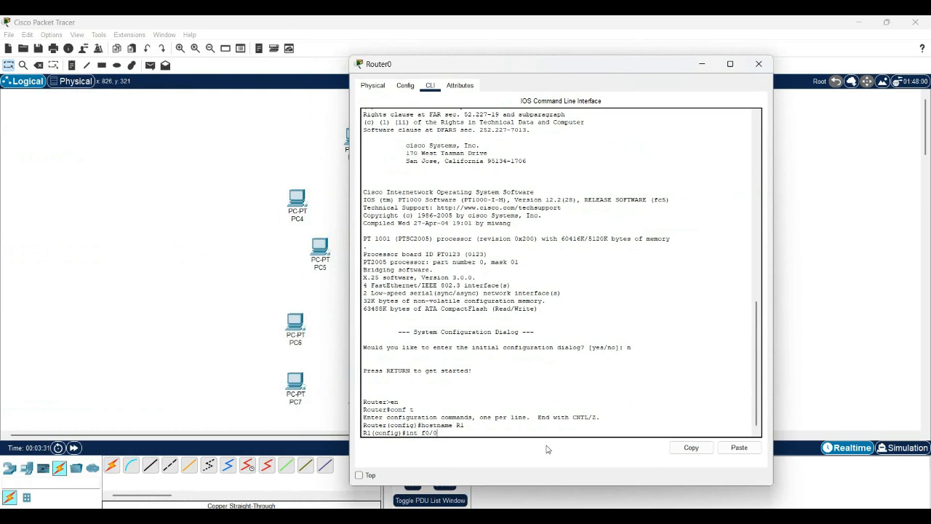
{"action": "key", "text": "Return"}
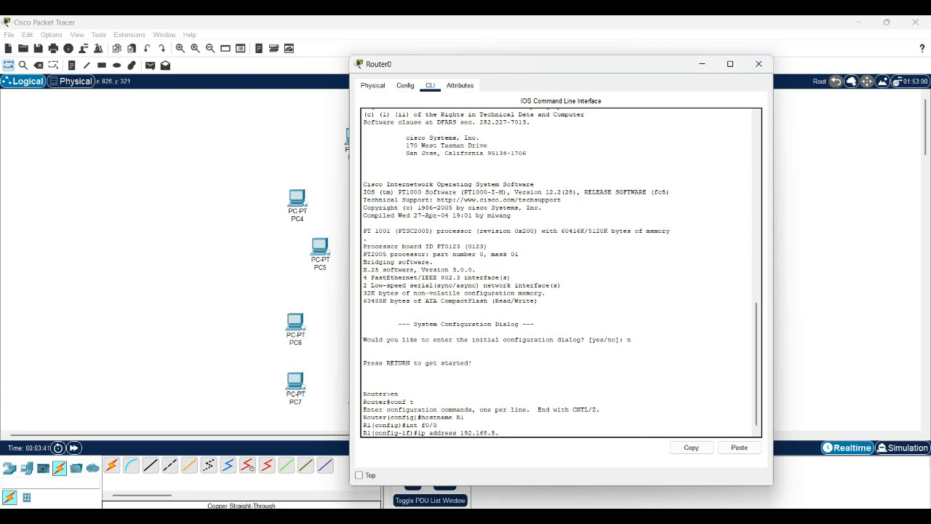
Assign 192.168.5.30 with mask 255.255.255.240 from the subnet notes to interface f0/0, and enable it with no shut.
{"action": "left_click", "coordinate": [591, 515]}
{"action": "left_click_drag", "start_coordinate": [720, 115], "coordinate": [235, 77]}
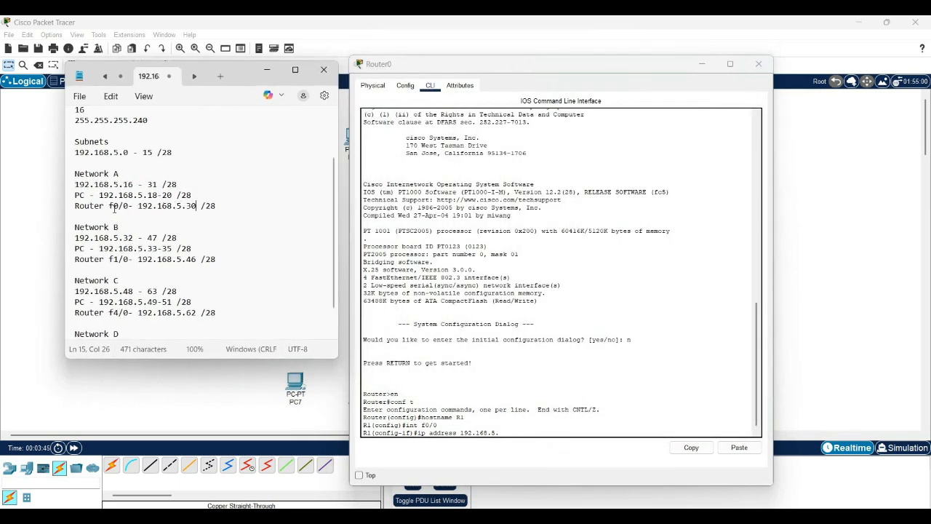
{"action": "scroll", "coordinate": [115, 210], "scroll_direction": "down", "scroll_amount": 1}
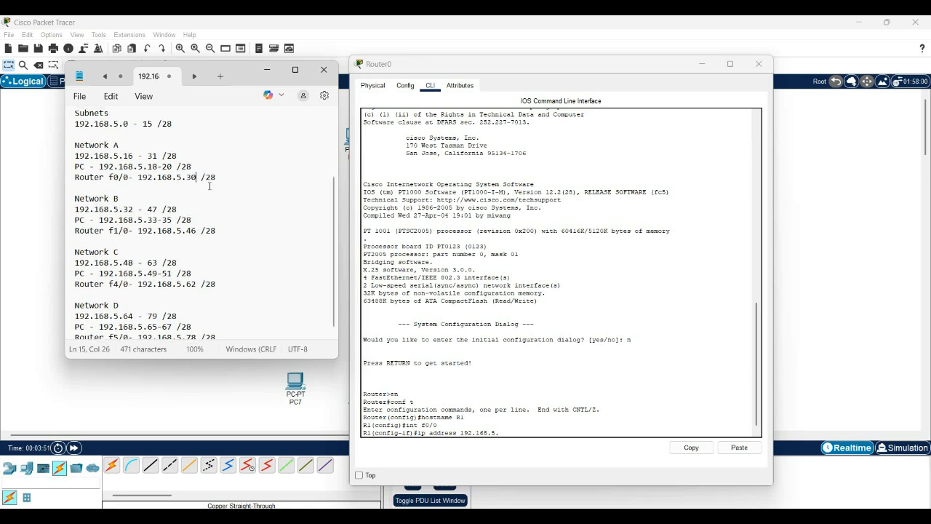
{"action": "scroll", "coordinate": [179, 231], "scroll_direction": "up", "scroll_amount": 1}
{"action": "left_click", "coordinate": [519, 444]}
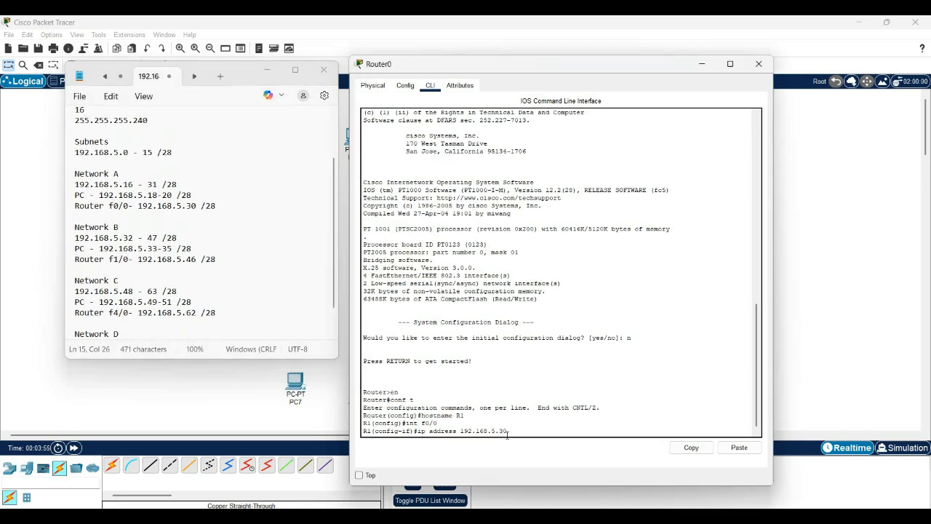
{"action": "type", "text": ".255.255.2"}
{"action": "scroll", "coordinate": [291, 160], "scroll_direction": "up", "scroll_amount": 1}
{"action": "left_click_drag", "start_coordinate": [148, 152], "coordinate": [109, 152]}
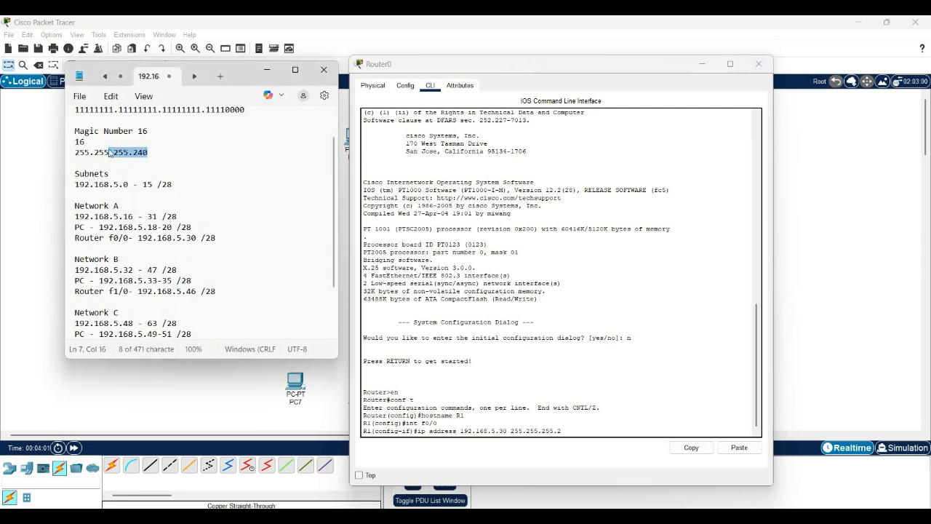
{"action": "left_click", "coordinate": [575, 430]}
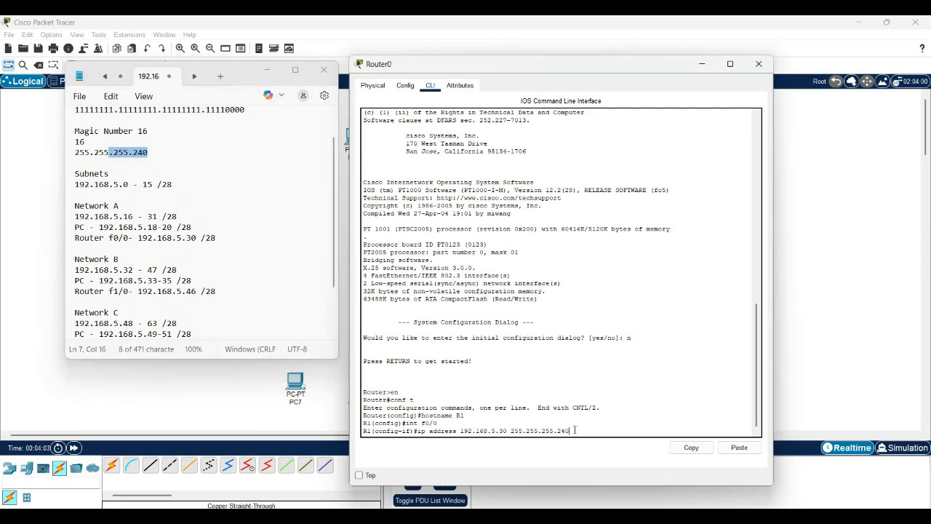
{"action": "key", "text": "Return"}
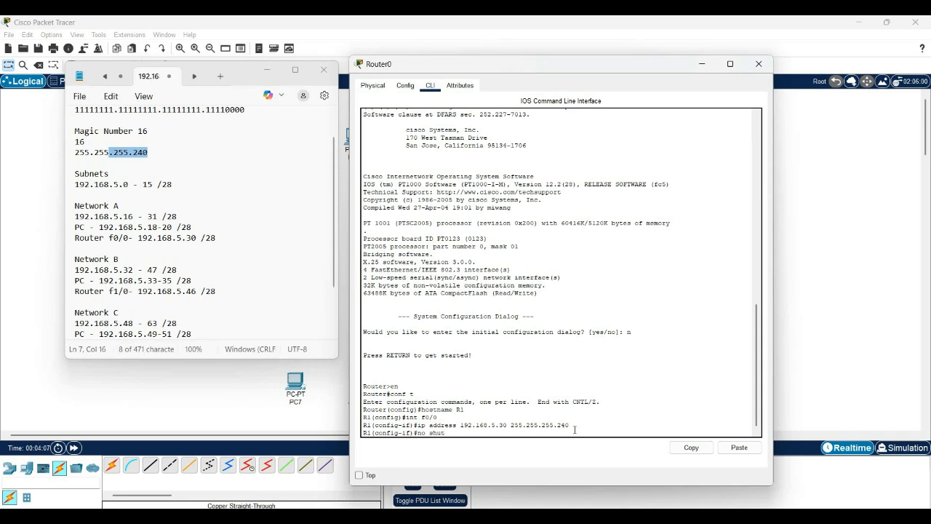
{"action": "key", "text": "Return"}
{"action": "key", "text": "Return"}
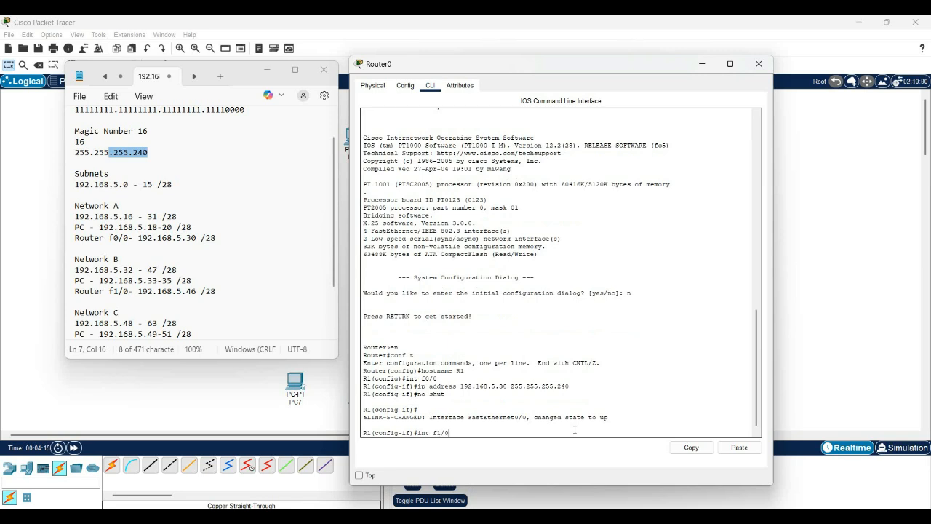
Assign 192.168.5.46 with mask 255.255.255.240 from the Network B notes to interface f1/0, and enable it with no shut.
{"action": "key", "text": "Return"}
{"action": "left_click_drag", "start_coordinate": [215, 291], "coordinate": [99, 286]}
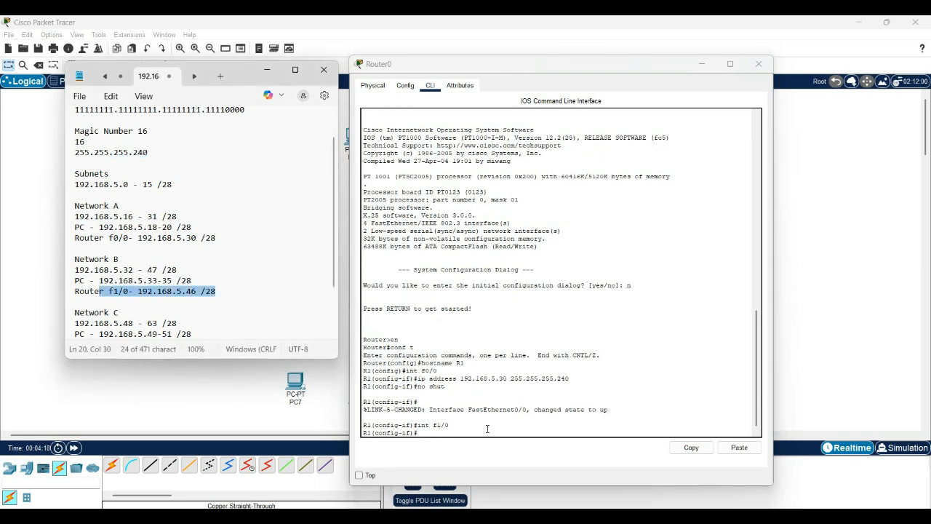
{"action": "left_click", "coordinate": [457, 434]}
{"action": "type", "text": "ip address"}
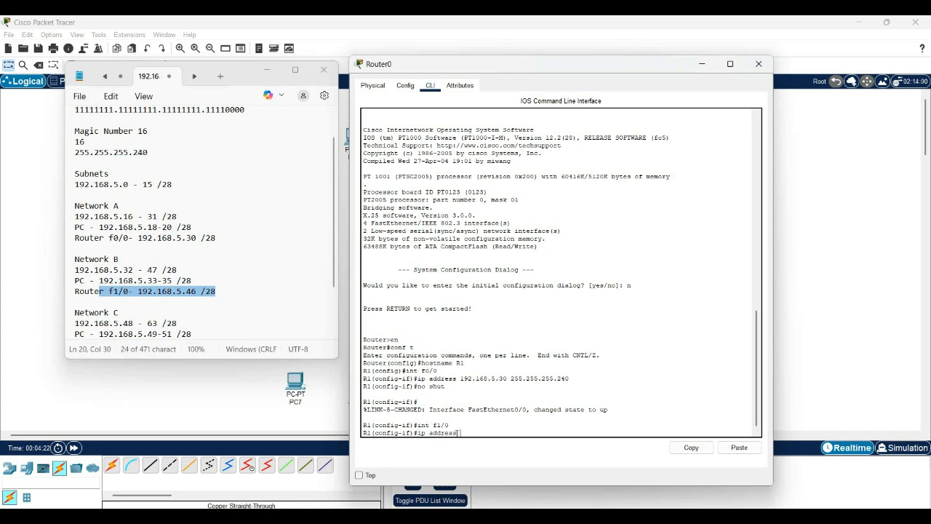
{"action": "type", "text": " 192.168.5.46 255.255.255.240"}
{"action": "key", "text": "Return"}
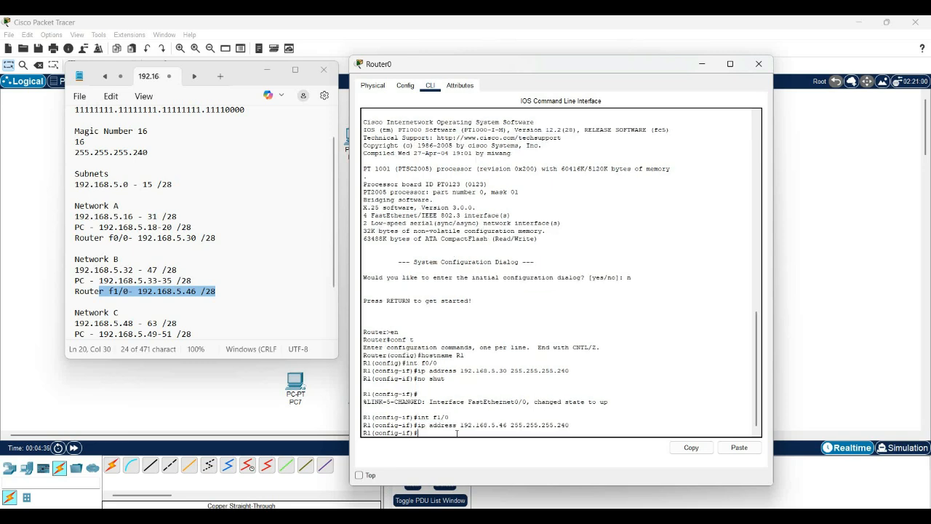
{"action": "type", "text": "no shut"}
{"action": "key", "text": "Return"}
{"action": "key", "text": "Return"}
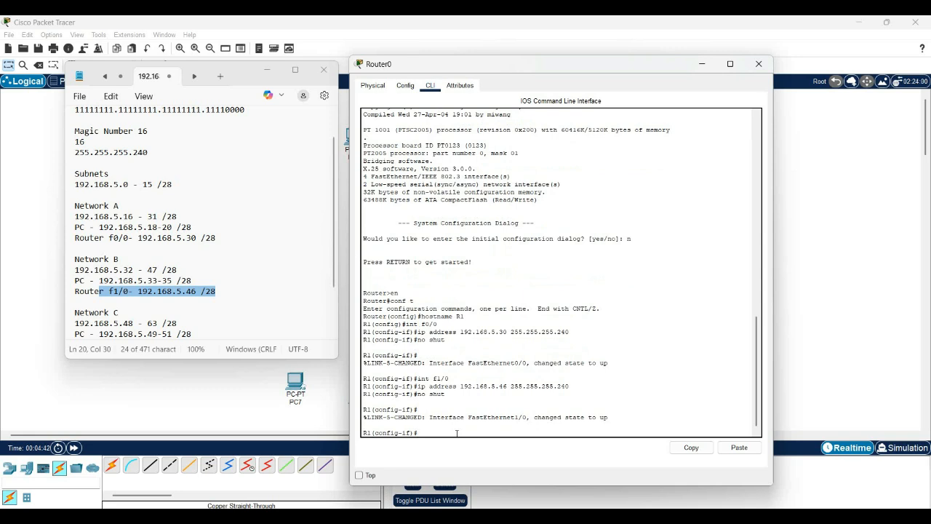
Configure interface f4/0 with the Network C router address 192.168.5.62 and mask 255.255.255.240, and enable it with no shut.
{"action": "type", "text": "int f"}
{"action": "scroll", "coordinate": [187, 259], "scroll_direction": "down", "scroll_amount": 2}
{"action": "left_click_drag", "start_coordinate": [216, 280], "coordinate": [109, 280]}
{"action": "left_click", "coordinate": [445, 434]}
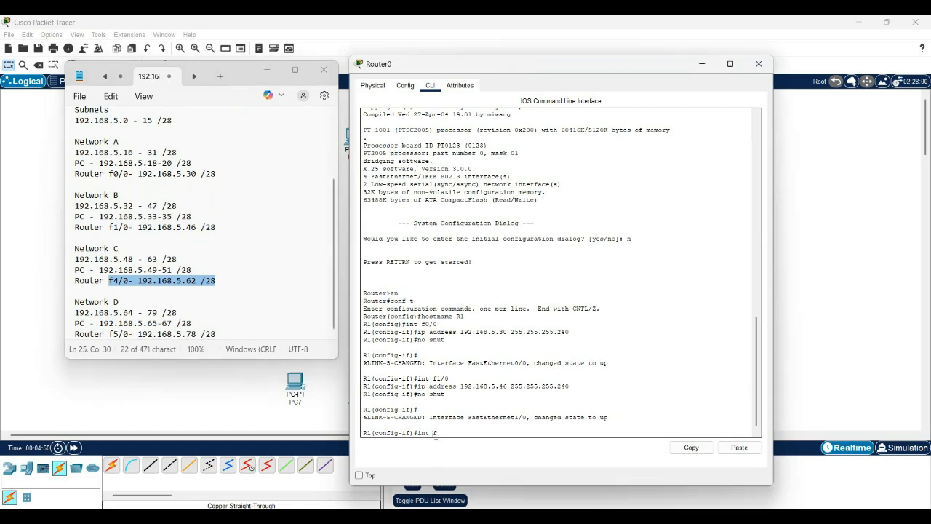
{"action": "type", "text": "/0"}
{"action": "key", "text": "Return"}
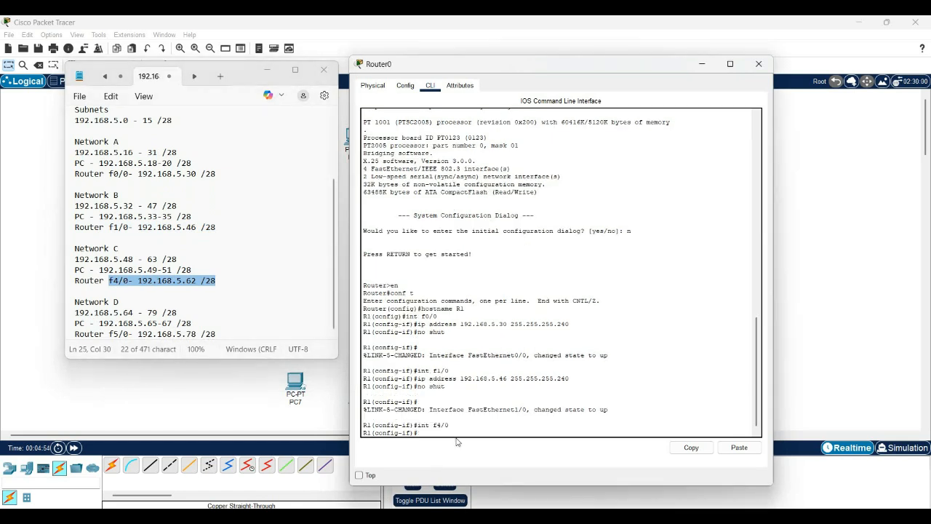
{"action": "type", "text": "ip address 192.168.5.62 255.255.255.240"}
{"action": "key", "text": "Return"}
{"action": "type", "text": "no shut"}
{"action": "key", "text": "Return"}
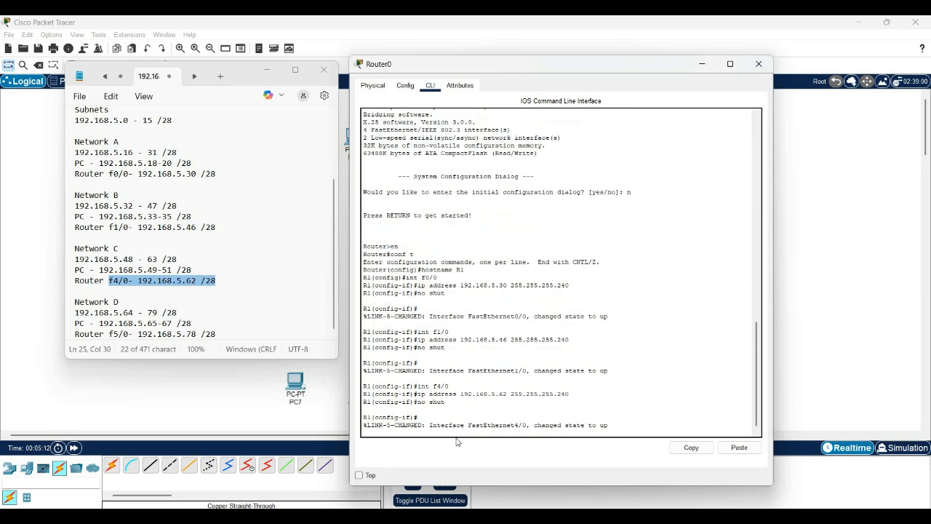
{"action": "key", "text": "Return"}
Configure interface f5/0 with the Network D router address 192.168.5.78 and mask 255.255.255.240, and enable it with no shut.
{"action": "type", "text": "int f"}
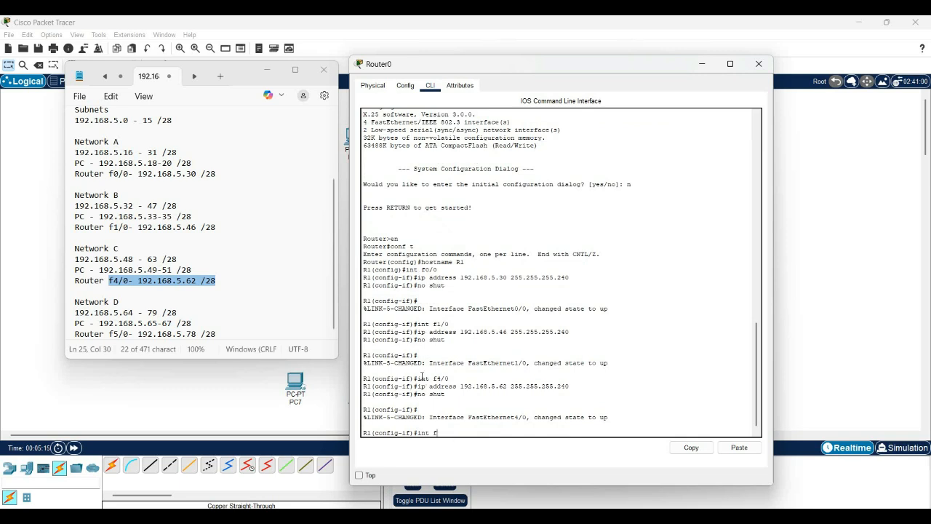
{"action": "left_click_drag", "start_coordinate": [220, 333], "coordinate": [113, 333]}
{"action": "left_click", "coordinate": [463, 433]}
{"action": "type", "text": "5/0"}
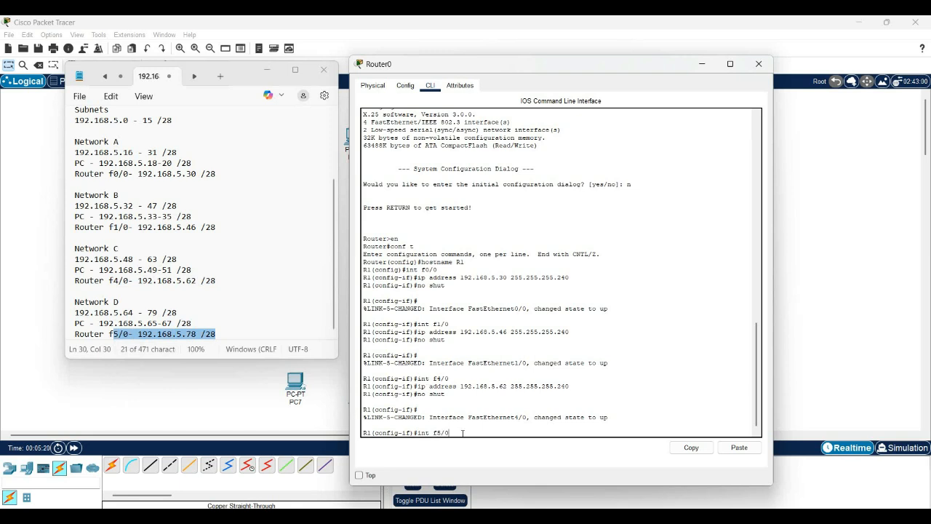
{"action": "key", "text": "Return"}
{"action": "type", "text": "ip addres"}
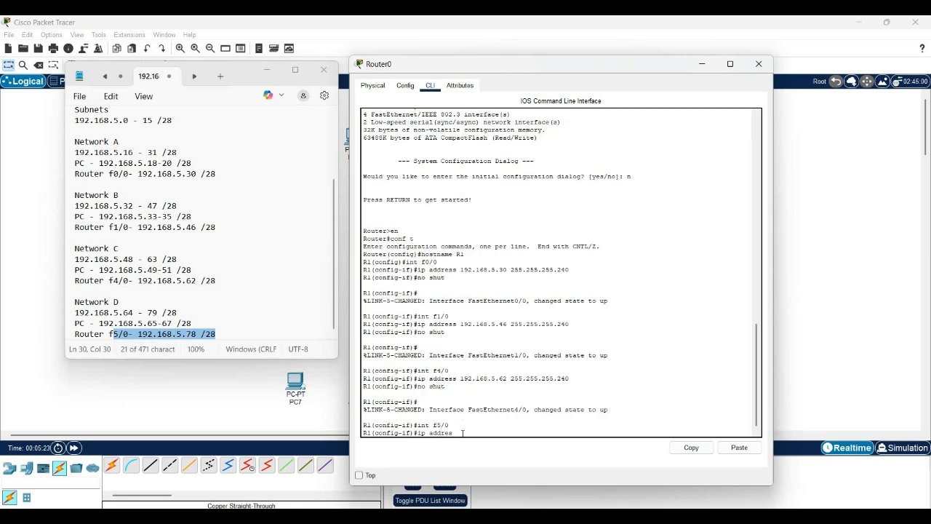
{"action": "type", "text": "s 192.168.5.78 255,255.255.240"}
{"action": "key", "text": "Return"}
{"action": "type", "text": "no shut"}
{"action": "key", "text": "Return"}
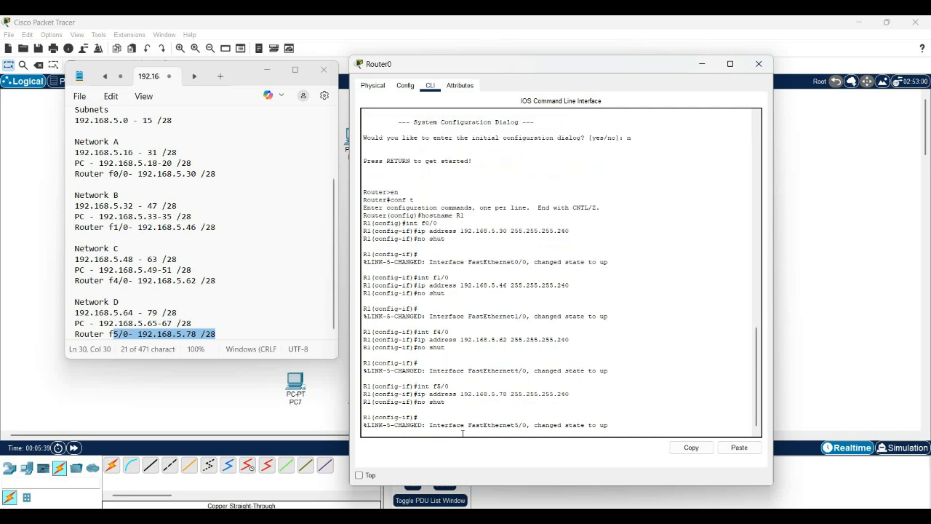
{"action": "key", "text": "Return"}
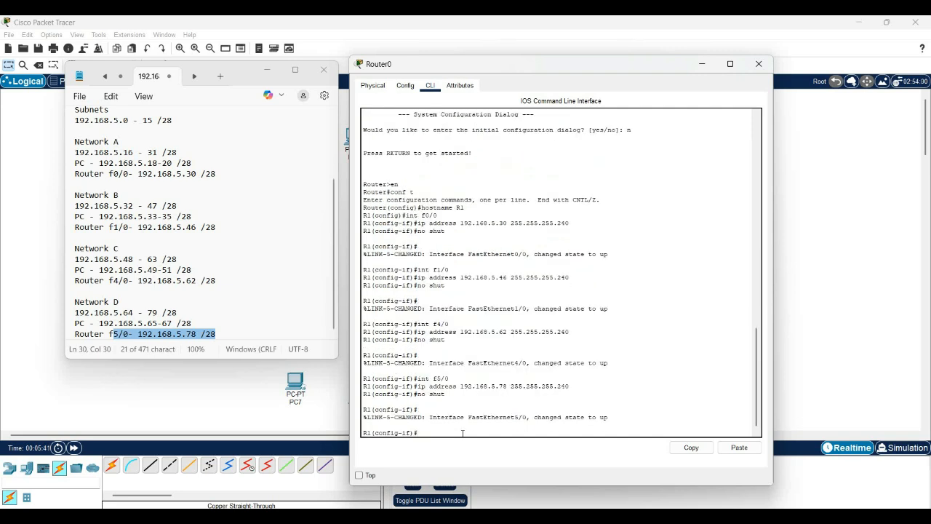
Leave interface configuration and set up RIP version 2 on R1, advertising network 192.168.5.0.
{"action": "type", "text": "exit"}
{"action": "key", "text": "Return"}
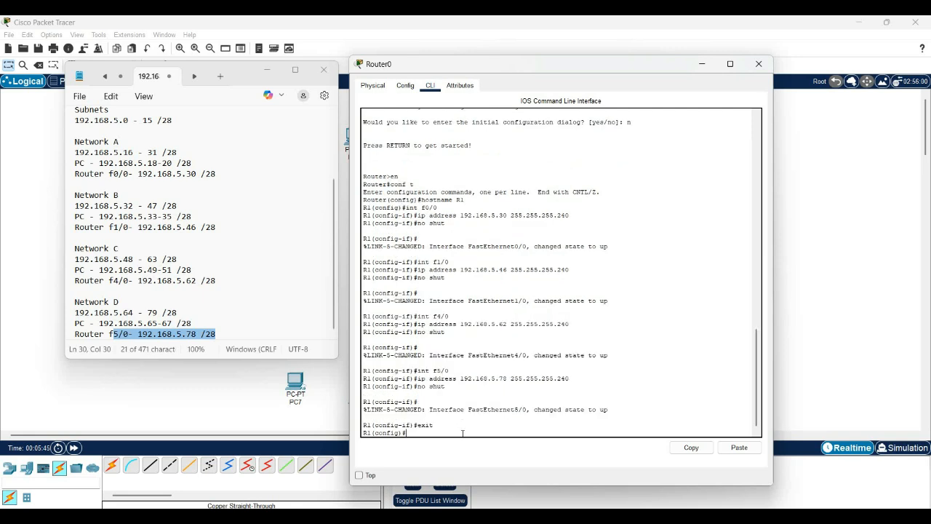
{"action": "type", "text": "router rip"}
{"action": "key", "text": "Return"}
{"action": "type", "text": "veris"}
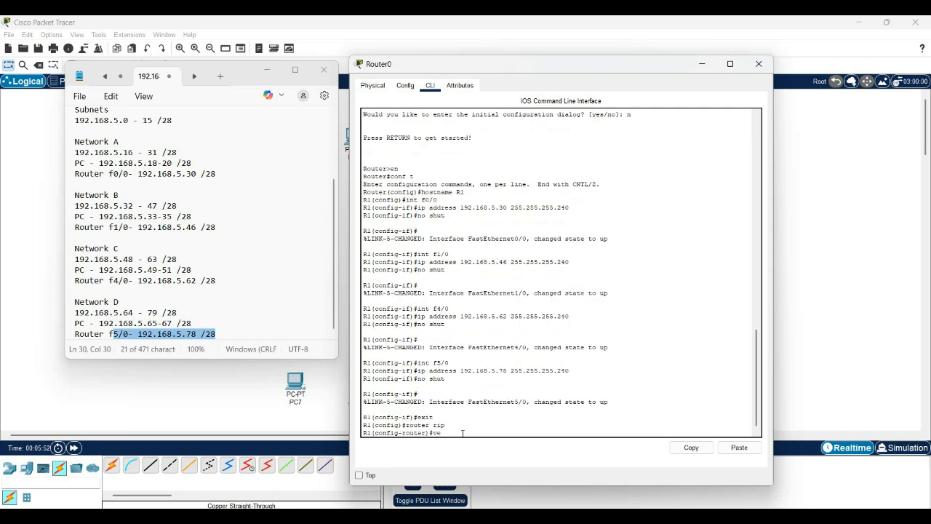
{"action": "key", "text": "BackSpace"}
{"action": "key", "text": "BackSpace"}
{"action": "type", "text": "sion 2"}
{"action": "key", "text": "Return"}
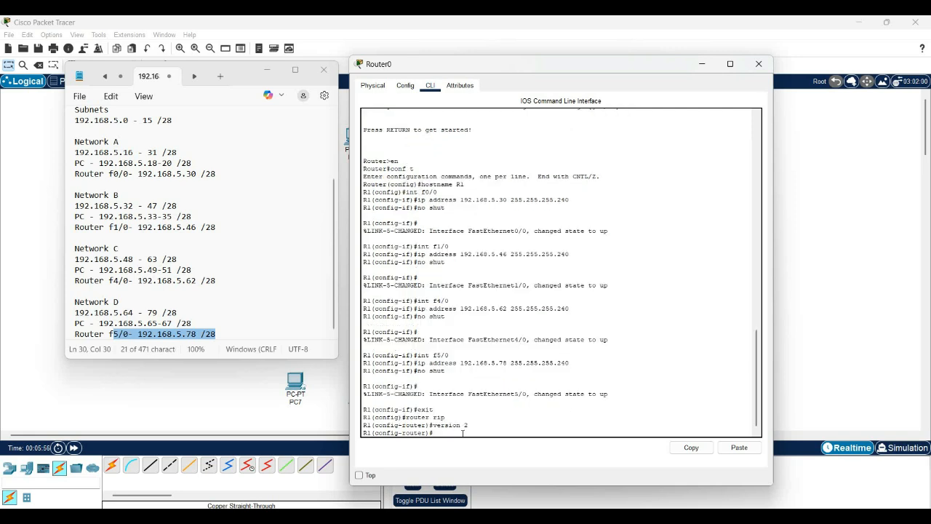
{"action": "type", "text": "network 192.168.5.0"}
{"action": "key", "text": "Return"}
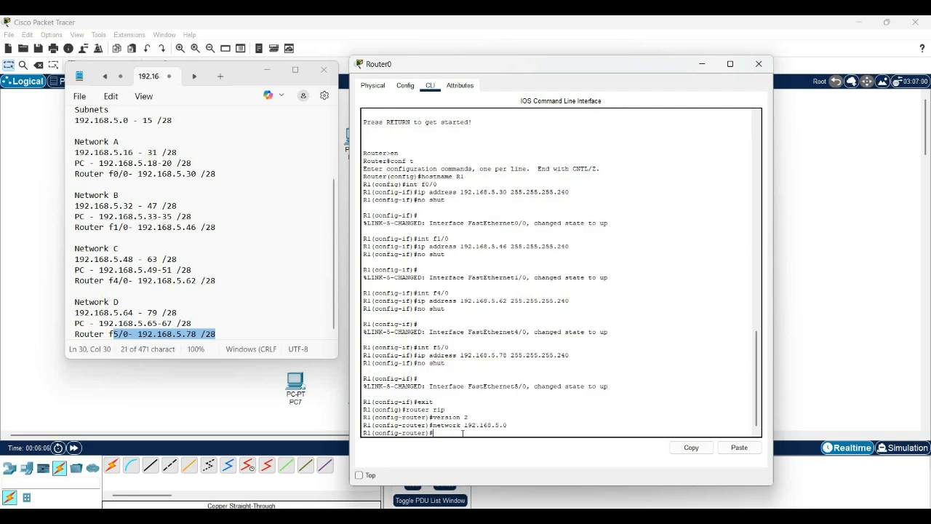
Exit configuration mode, save the running configuration to startup-config, and close the router's console session and window.
{"action": "type", "text": "exit"}
{"action": "key", "text": "Return"}
{"action": "type", "text": "exit"}
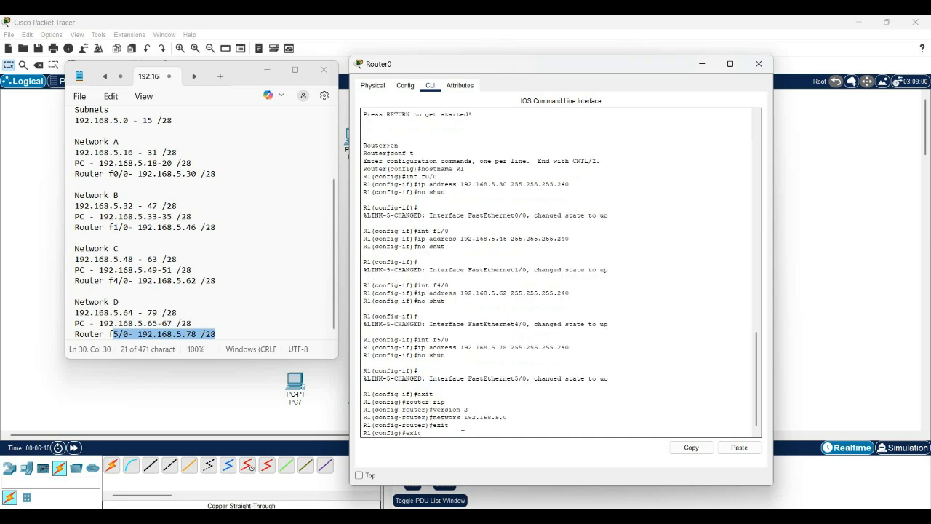
{"action": "key", "text": "Return"}
{"action": "key", "text": "Return"}
{"action": "type", "text": "copy run start"}
{"action": "key", "text": "Return"}
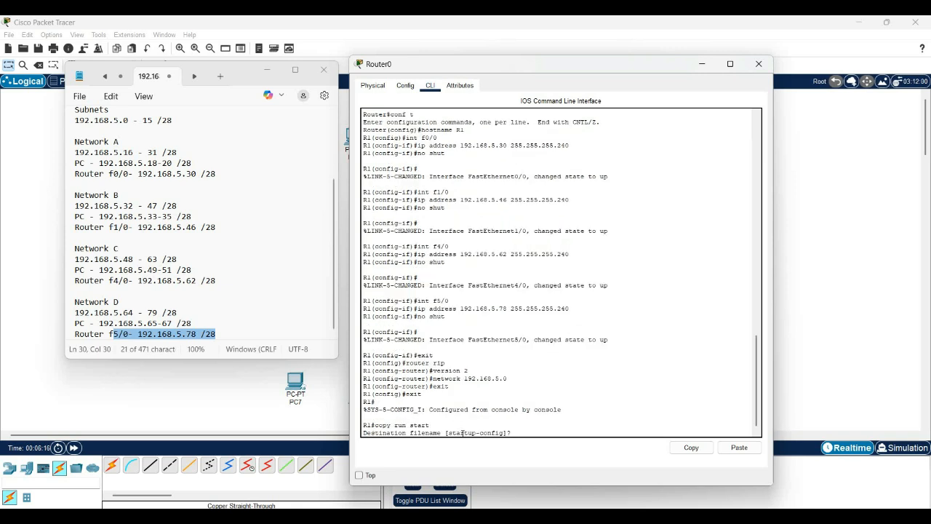
{"action": "key", "text": "Return"}
{"action": "type", "text": "exit"}
{"action": "key", "text": "Return"}
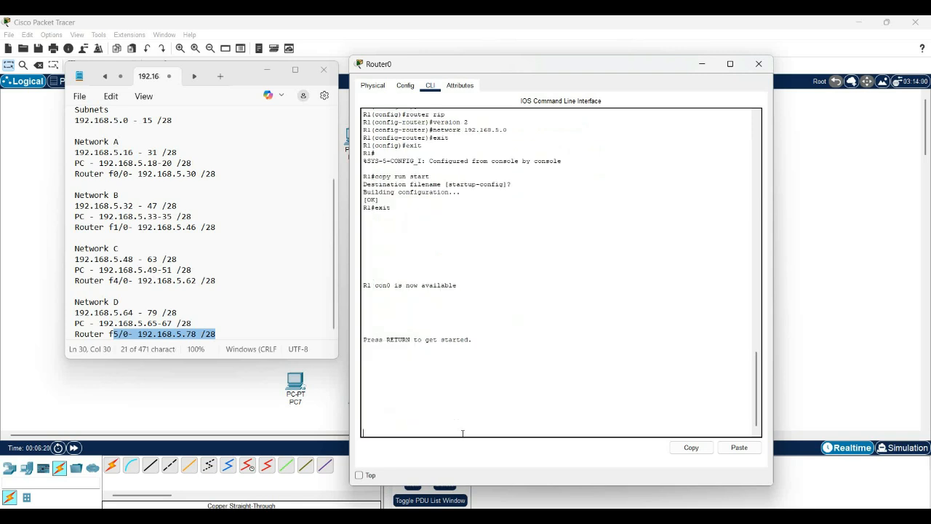
{"action": "left_click", "coordinate": [758, 64]}
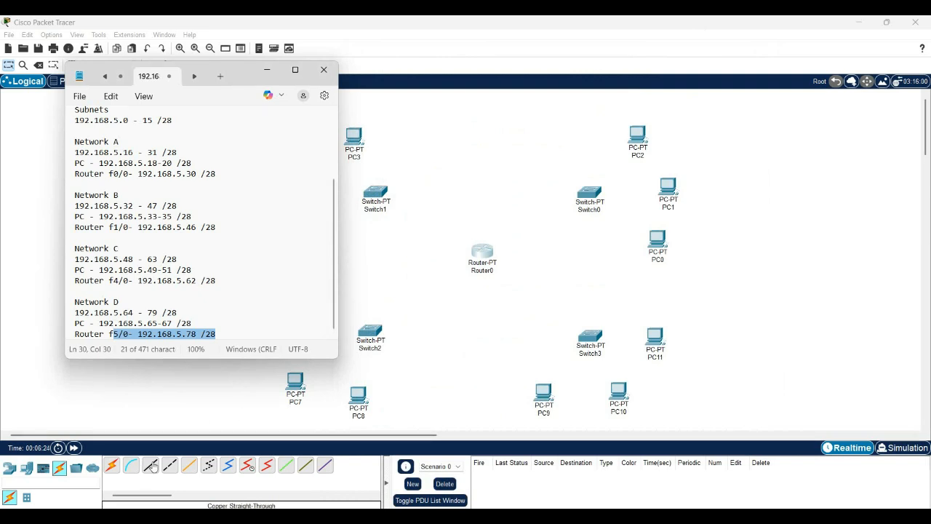
Add a text note "Network A" just above Switch0 and a note "Network B" beside Switch1.
{"action": "left_click_drag", "start_coordinate": [252, 80], "coordinate": [186, 140]}
{"action": "left_click", "coordinate": [71, 64]}
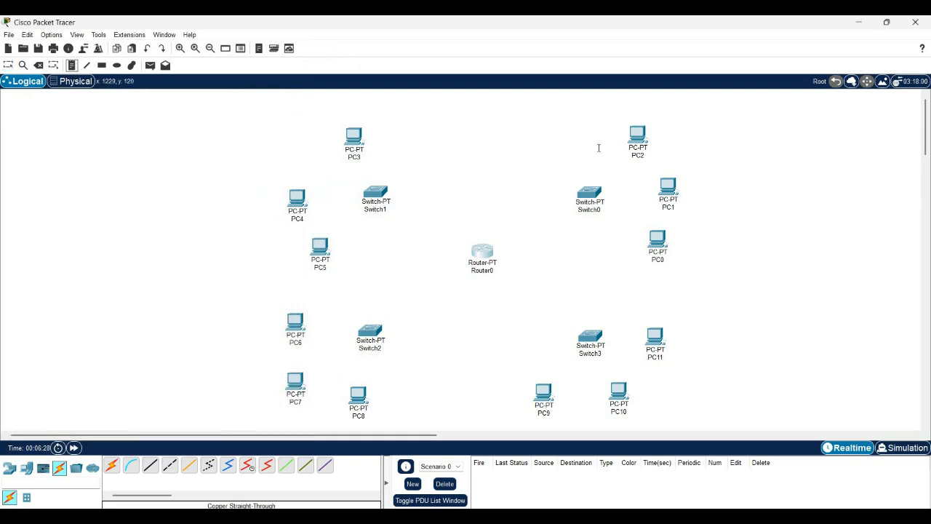
{"action": "left_click", "coordinate": [555, 173]}
{"action": "type", "text": "Network A"}
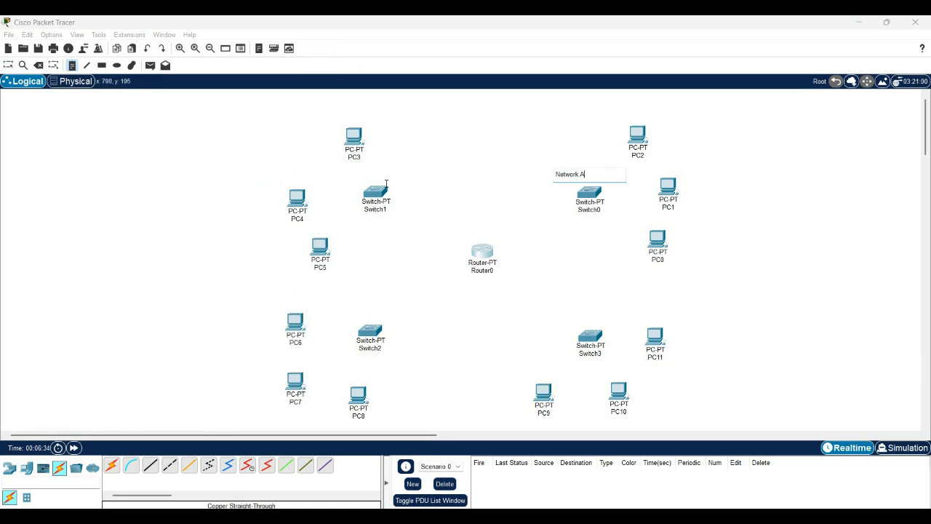
{"action": "left_click", "coordinate": [392, 174]}
{"action": "type", "text": "Network"}
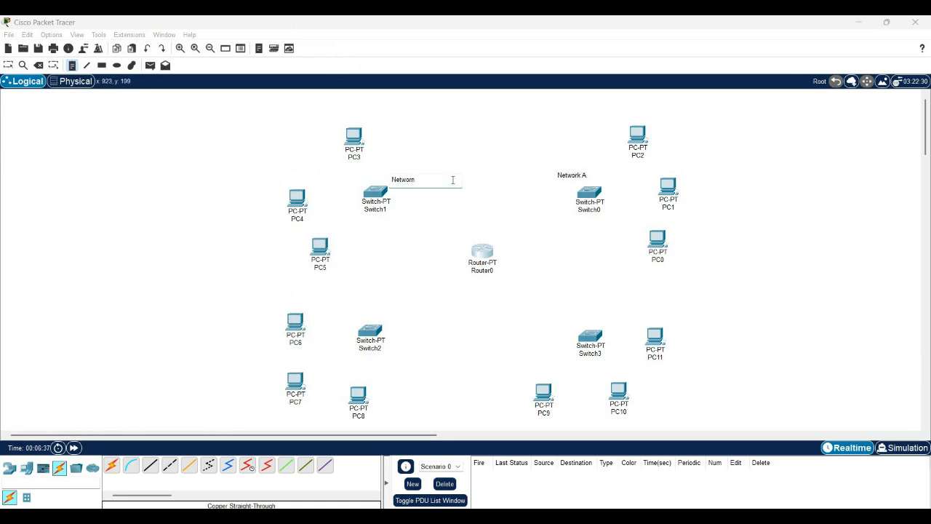
{"action": "key", "text": "BackSpace"}
{"action": "type", "text": "k B"}
Add a text note "Network C" beside Switch2.
{"action": "left_click", "coordinate": [389, 345]}
{"action": "type", "text": "Network"}
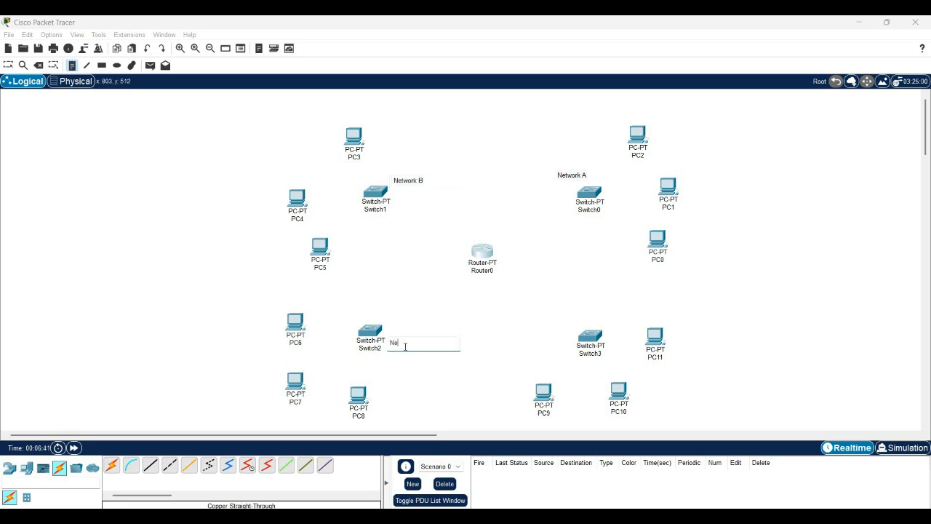
{"action": "key", "text": "BackSpace"}
{"action": "key", "text": "BackSpace"}
{"action": "key", "text": "BackSpace"}
{"action": "key", "text": "BackSpace"}
{"action": "type", "text": "o"}
{"action": "type", "text": "work C"}
Add a text note "Network D" near Switch3 and move it clear of the switch, to its router-facing side.
{"action": "left_click", "coordinate": [557, 325]}
{"action": "type", "text": "Net"}
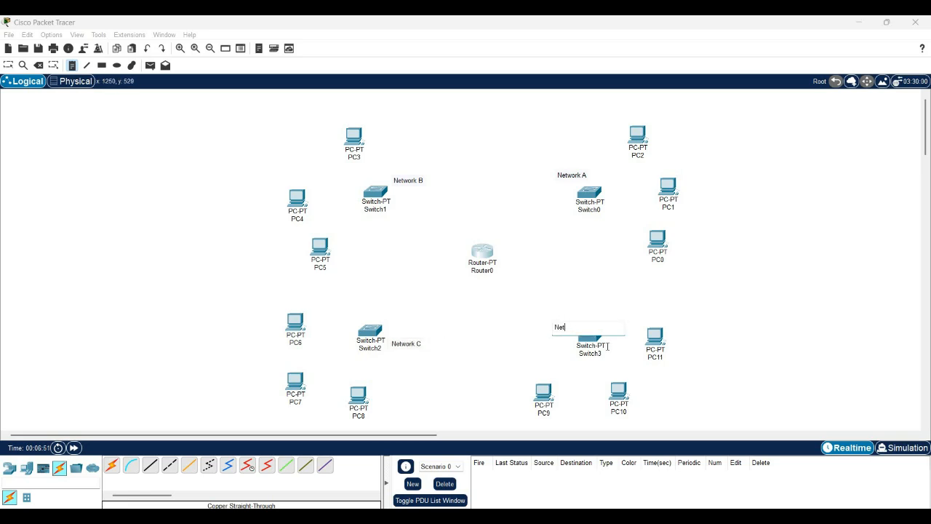
{"action": "type", "text": "work D"}
{"action": "left_click", "coordinate": [354, 189]}
{"action": "left_click_drag", "start_coordinate": [569, 336], "coordinate": [553, 349]}
{"action": "left_click", "coordinate": [582, 375]}
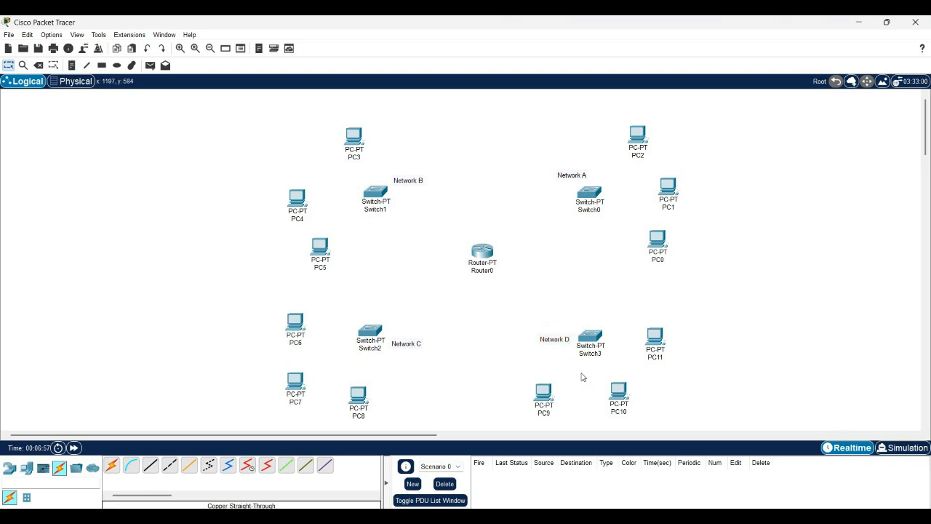
Connect Router0's FastEthernet0/0 to a FastEthernet port on Switch0 with a copper straight-through cable.
{"action": "left_click", "coordinate": [148, 464]}
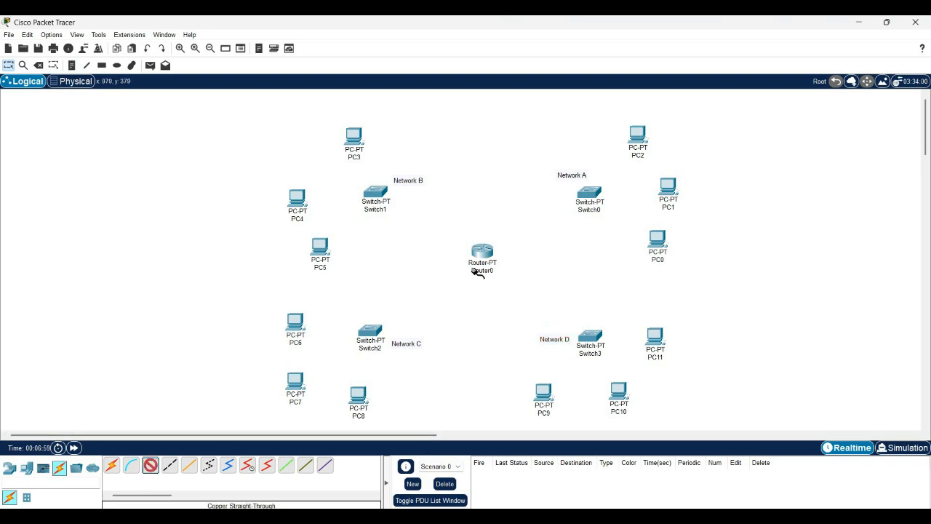
{"action": "left_click", "coordinate": [483, 252]}
{"action": "left_click", "coordinate": [528, 284]}
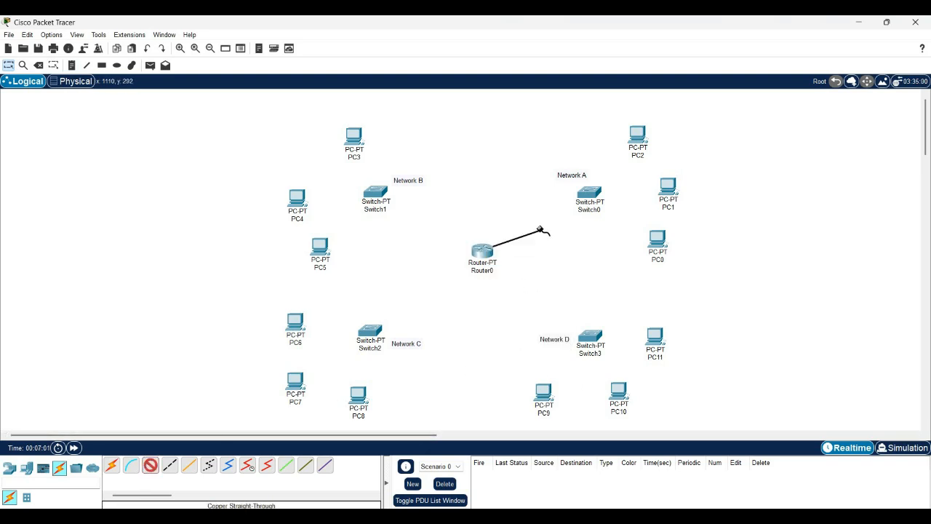
{"action": "left_click", "coordinate": [587, 195]}
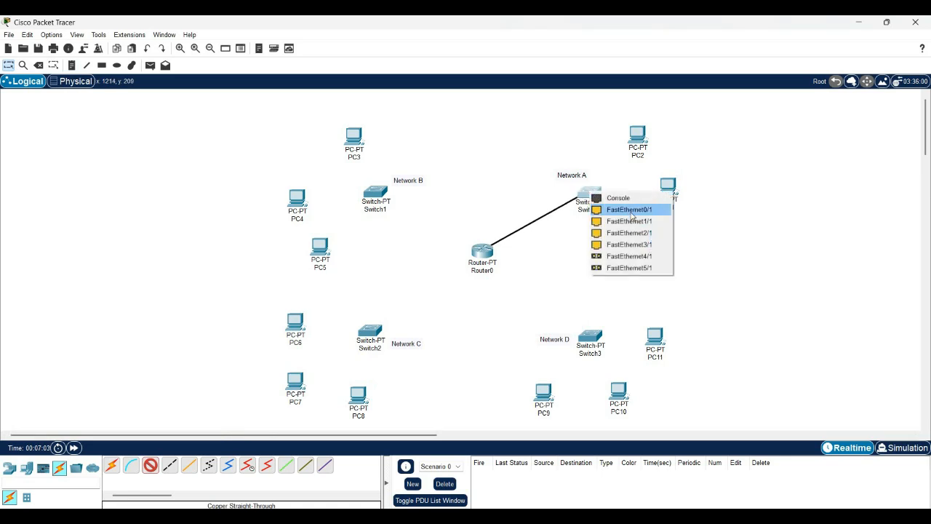
{"action": "left_click", "coordinate": [630, 221]}
Connect Router0's FastEthernet1/0 to a FastEthernet port on Switch1 with a copper straight-through cable.
{"action": "left_click", "coordinate": [151, 466]}
{"action": "left_click", "coordinate": [484, 251]}
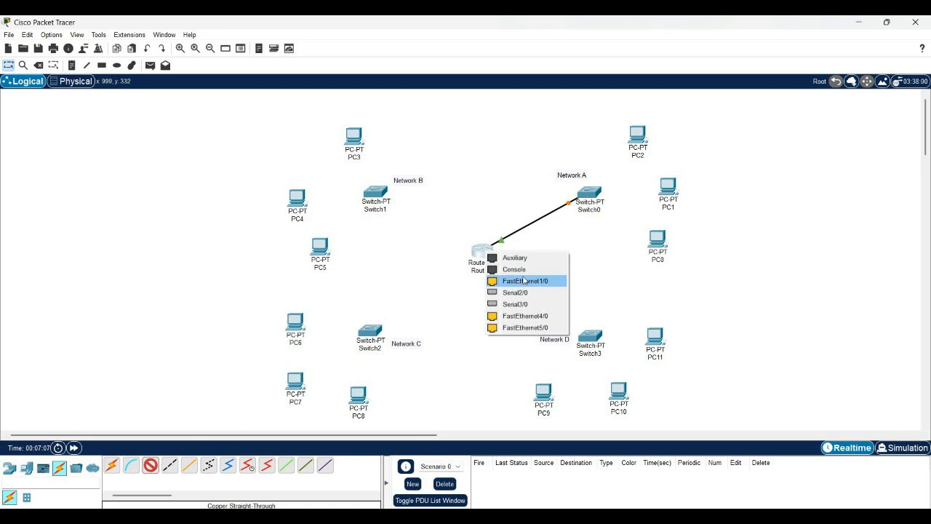
{"action": "left_click", "coordinate": [509, 281]}
{"action": "left_click", "coordinate": [375, 193]}
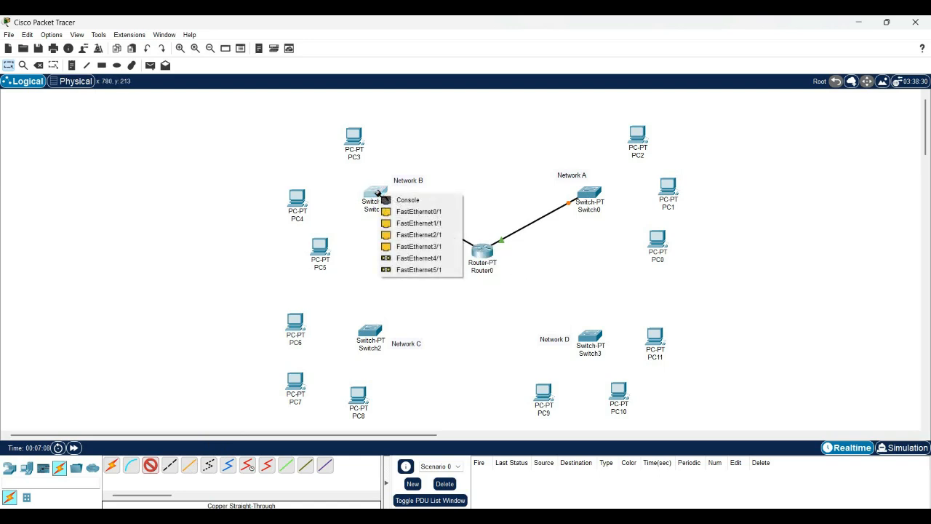
{"action": "left_click", "coordinate": [425, 217]}
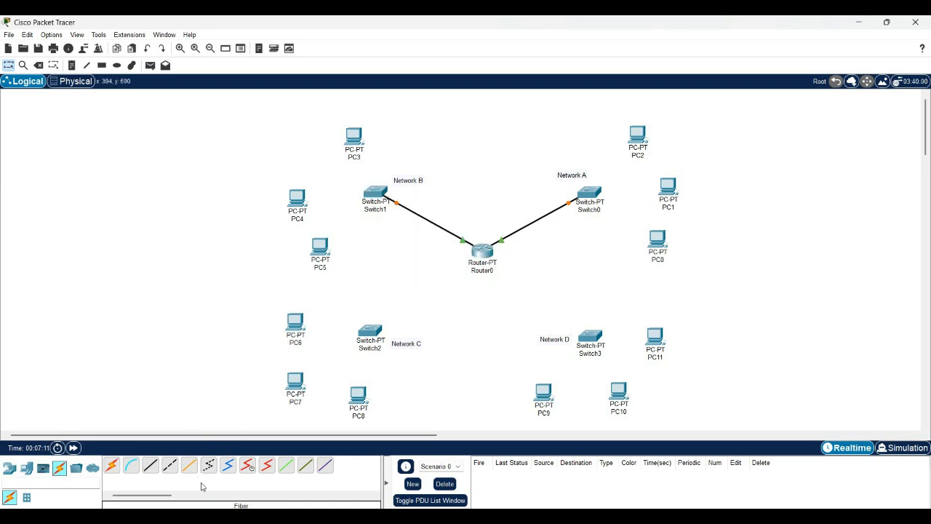
Connect Router0's FastEthernet4/0 to Switch2's FastEthernet0/1 with a copper straight-through cable.
{"action": "left_click", "coordinate": [477, 262]}
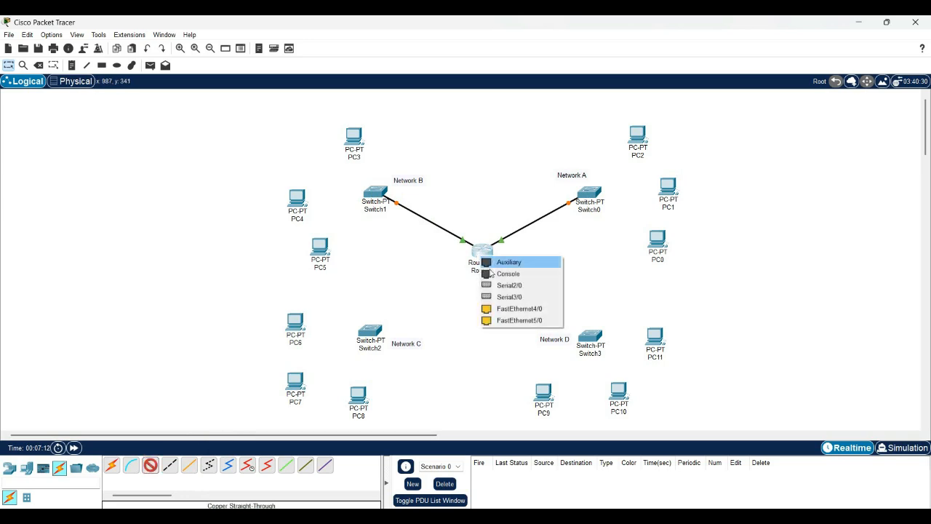
{"action": "left_click", "coordinate": [531, 307]}
{"action": "left_click", "coordinate": [372, 331]}
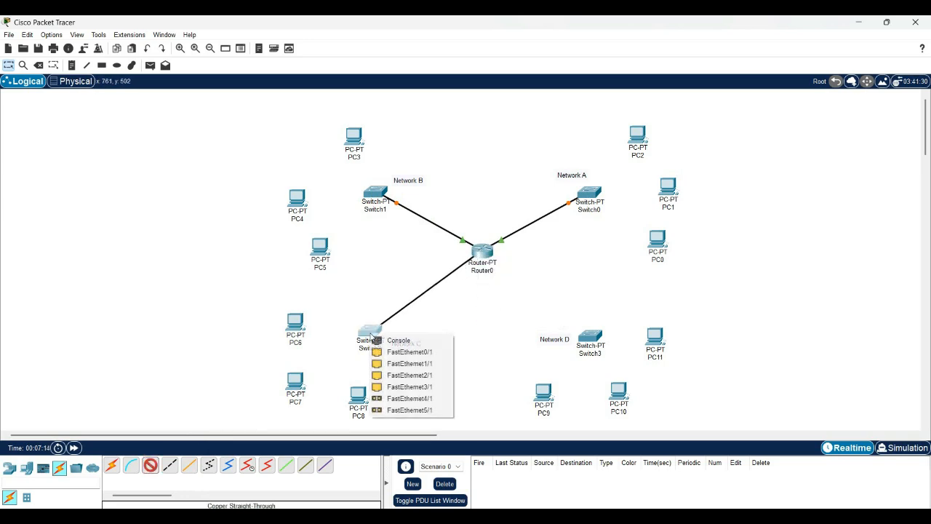
{"action": "left_click", "coordinate": [434, 353]}
Connect Router0's FastEthernet5/0 to Switch3's FastEthernet0/1 with a copper straight-through cable and nudge Router0 slightly downward.
{"action": "left_click", "coordinate": [150, 465]}
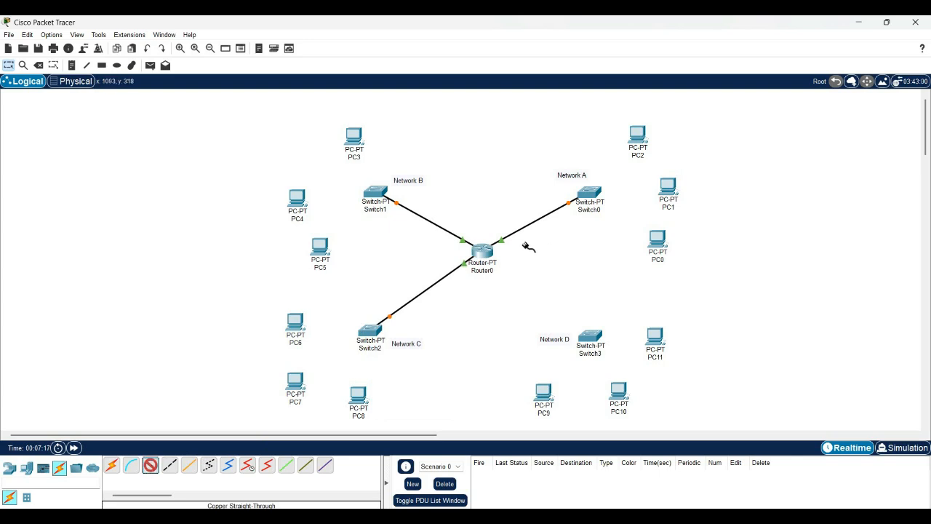
{"action": "left_click", "coordinate": [483, 250]}
{"action": "left_click", "coordinate": [556, 308]}
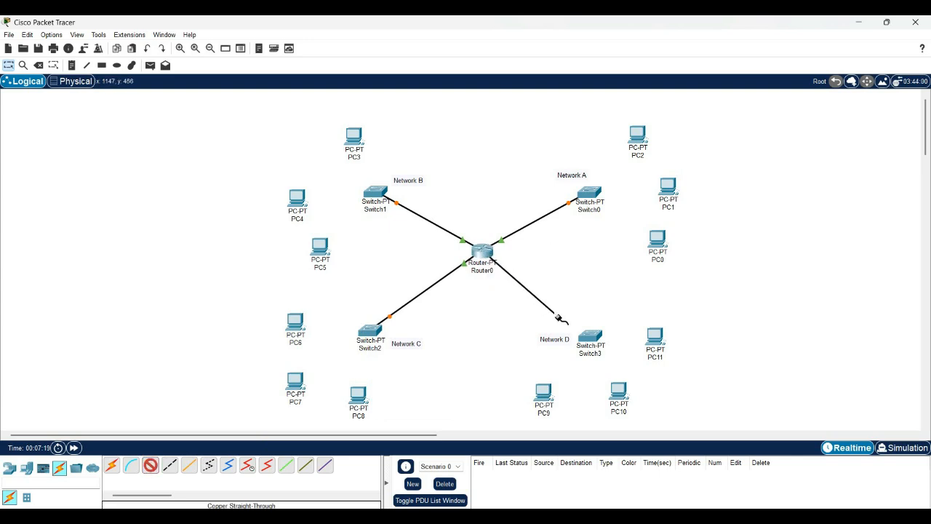
{"action": "left_click", "coordinate": [586, 336]}
{"action": "left_click", "coordinate": [622, 355]}
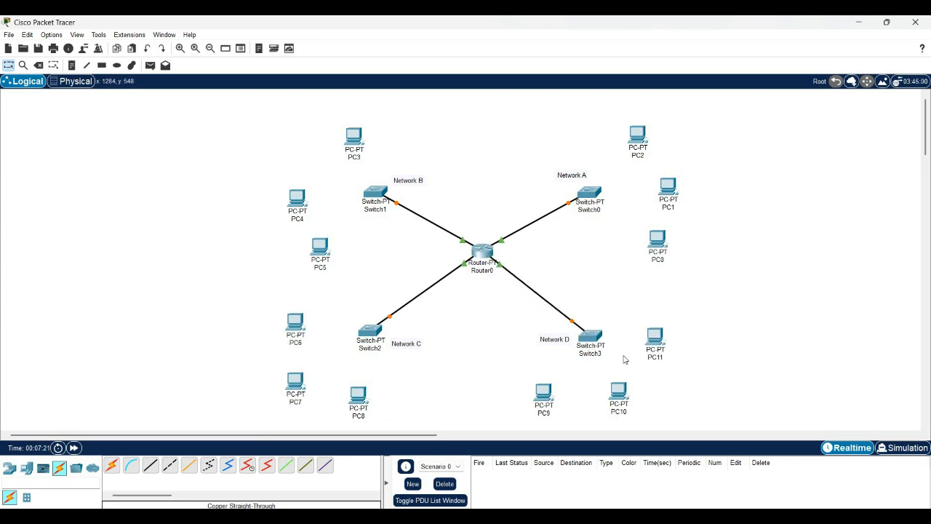
{"action": "left_click_drag", "start_coordinate": [479, 259], "coordinate": [478, 266]}
Connect Switch0's FastEthernet1/1 to PC0's FastEthernet0 with a copper straight-through cable.
{"action": "left_click", "coordinate": [150, 466]}
{"action": "left_click", "coordinate": [590, 194]}
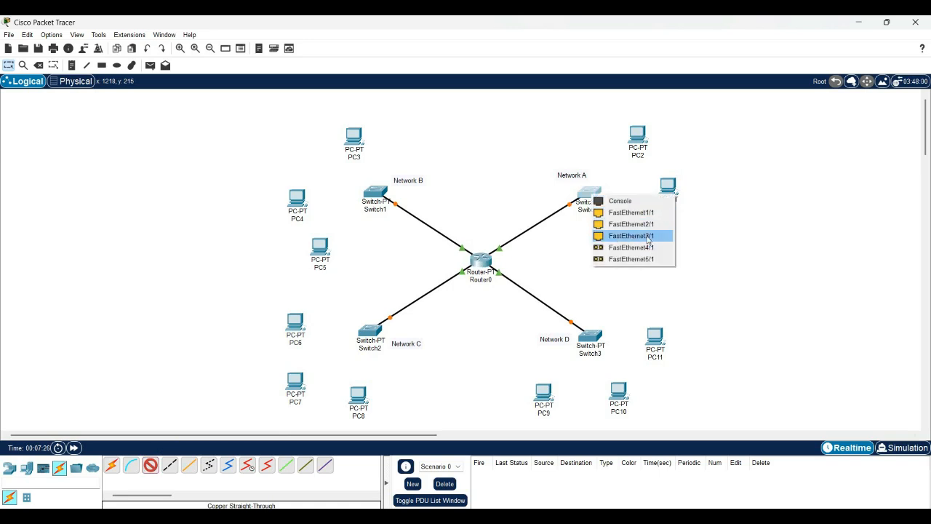
{"action": "left_click", "coordinate": [622, 210]}
{"action": "left_click", "coordinate": [666, 244]}
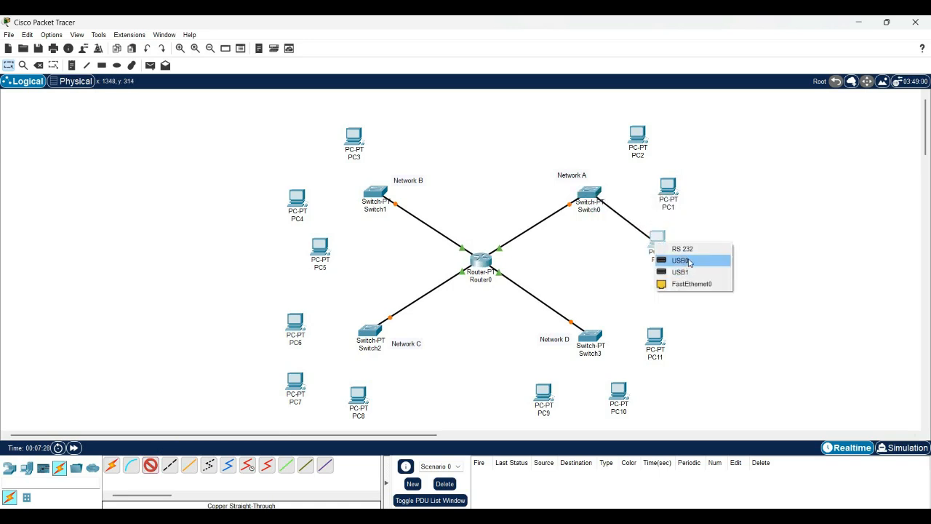
{"action": "left_click", "coordinate": [690, 284]}
Connect Switch0's FastEthernet2/1 to PC1's FastEthernet0 with a copper straight-through cable.
{"action": "left_click", "coordinate": [150, 465]}
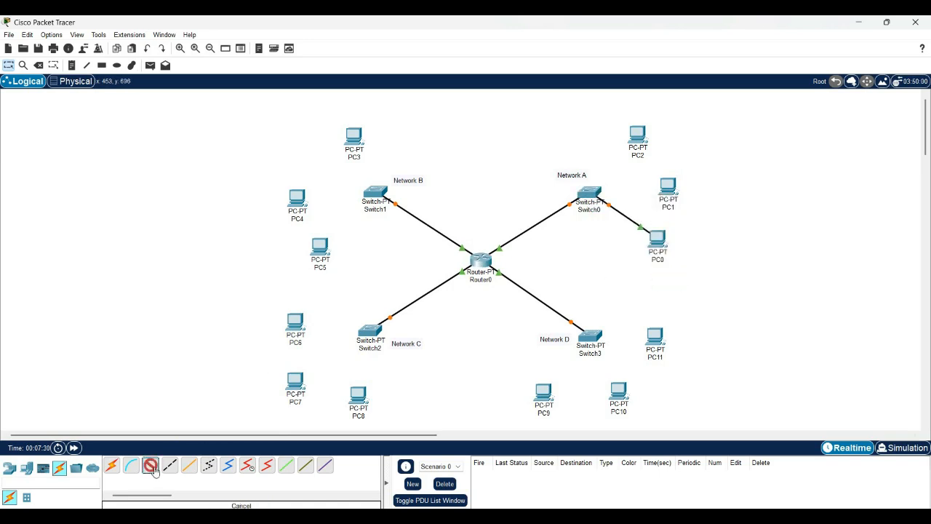
{"action": "left_click", "coordinate": [589, 198]}
{"action": "left_click", "coordinate": [667, 227]}
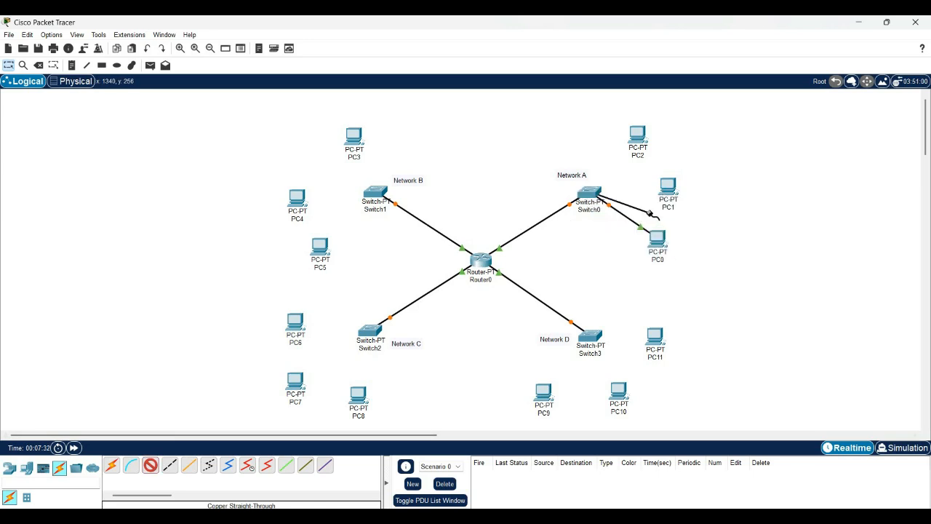
{"action": "left_click", "coordinate": [666, 186]}
{"action": "left_click", "coordinate": [712, 230]}
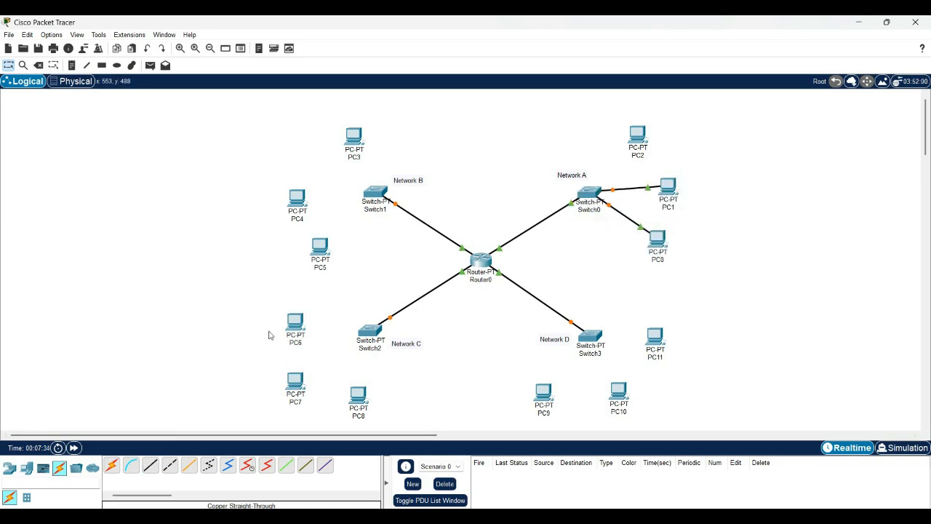
Connect Switch0's FastEthernet3/1 to PC2's FastEthernet0 with a copper straight-through cable.
{"action": "left_click", "coordinate": [584, 198]}
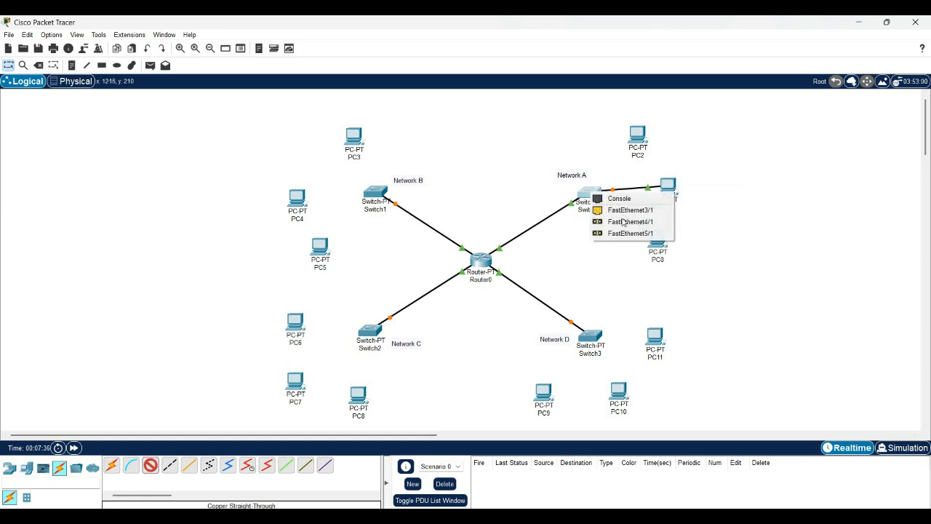
{"action": "left_click", "coordinate": [624, 220]}
{"action": "left_click", "coordinate": [637, 136]}
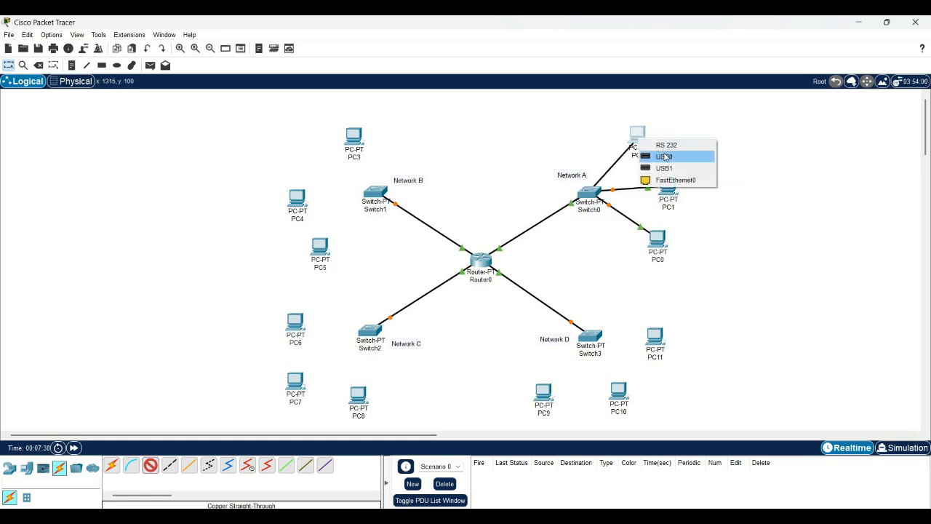
{"action": "left_click", "coordinate": [665, 156]}
Connect Switch1's FastEthernet1/1 to PC3's FastEthernet0 with a copper straight-through cable.
{"action": "left_click", "coordinate": [150, 464]}
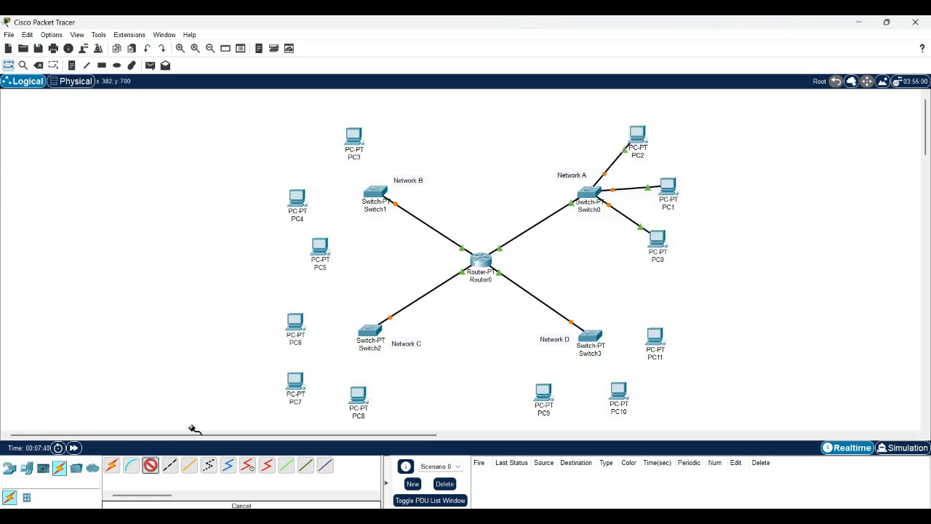
{"action": "left_click", "coordinate": [376, 194]}
{"action": "left_click", "coordinate": [411, 210]}
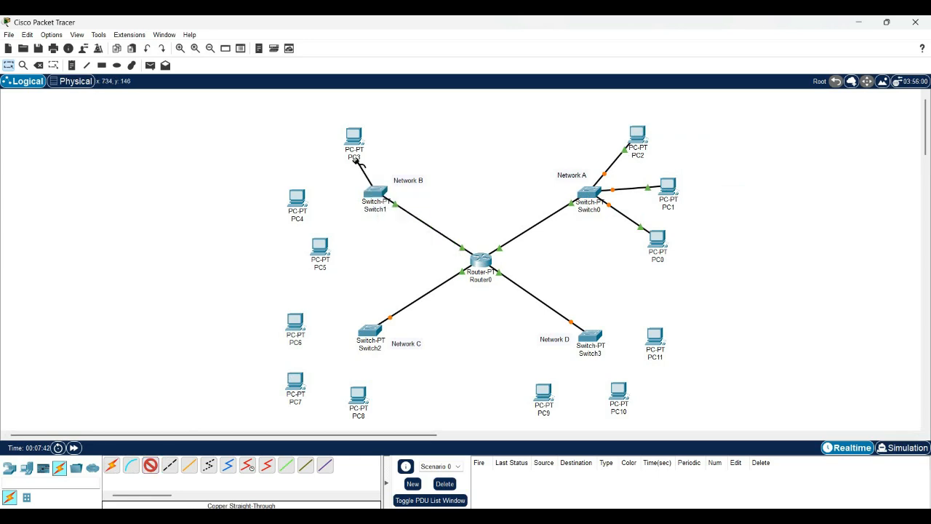
{"action": "left_click", "coordinate": [355, 138]}
{"action": "left_click", "coordinate": [393, 181]}
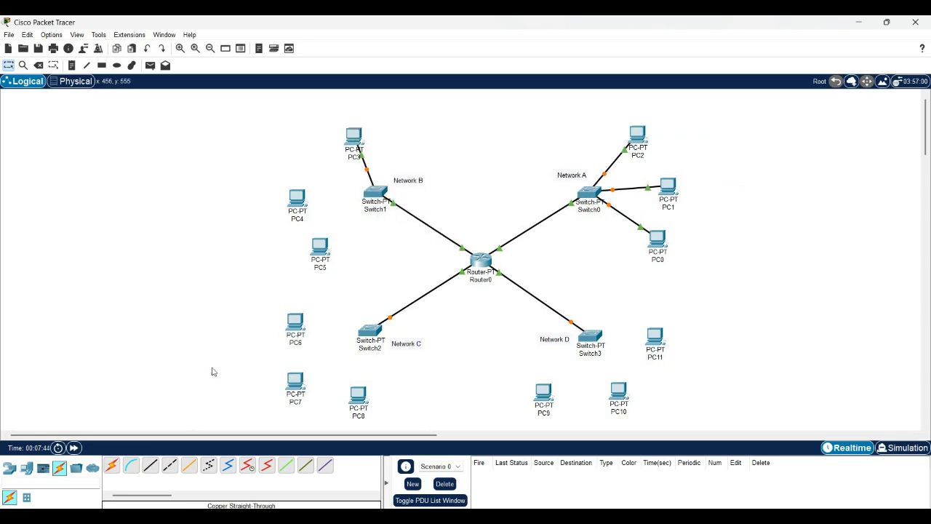
Connect Switch1's FastEthernet2/1 to PC4's FastEthernet0 with a copper straight-through cable.
{"action": "left_click", "coordinate": [376, 195]}
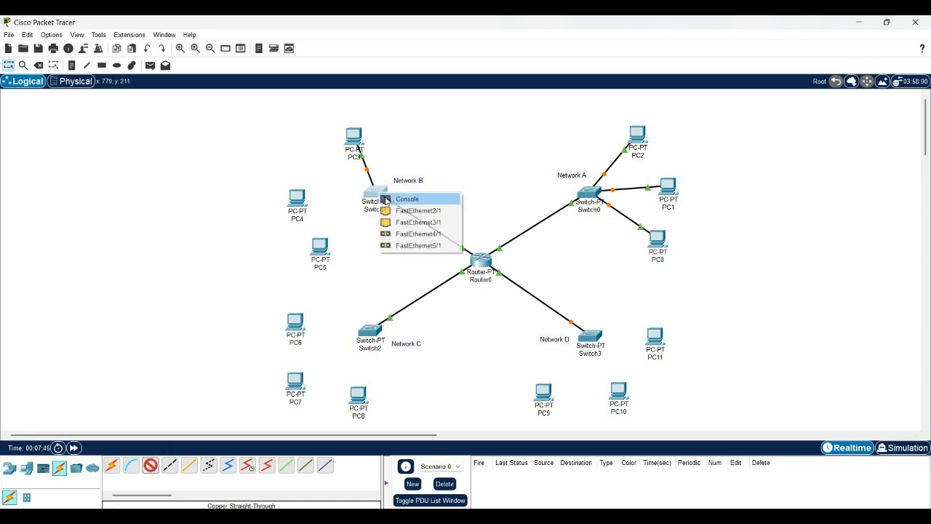
{"action": "left_click", "coordinate": [407, 210]}
{"action": "left_click", "coordinate": [304, 199]}
{"action": "left_click", "coordinate": [337, 245]}
Connect Switch1's FastEthernet3/1 to PC5's FastEthernet0 with a copper straight-through cable.
{"action": "left_click", "coordinate": [149, 465]}
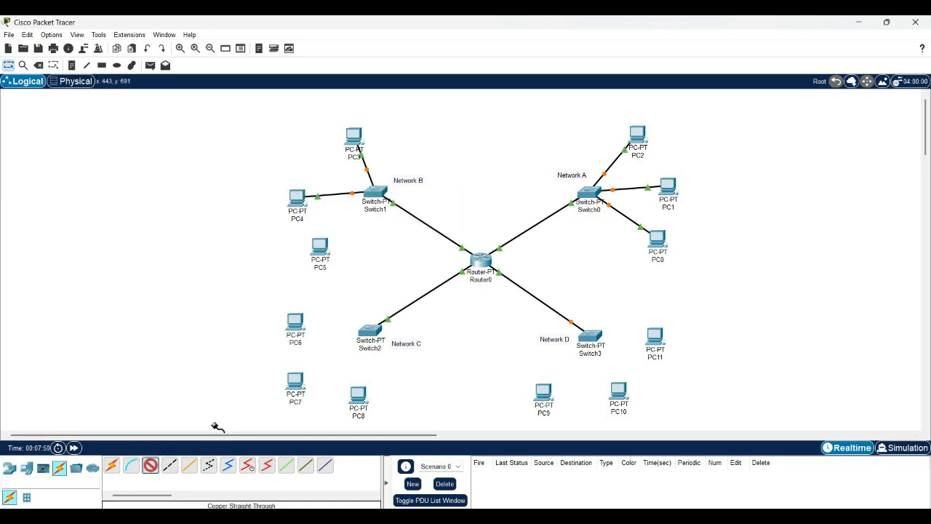
{"action": "left_click", "coordinate": [377, 192]}
{"action": "left_click", "coordinate": [415, 212]}
{"action": "left_click", "coordinate": [321, 245]}
{"action": "left_click", "coordinate": [369, 292]}
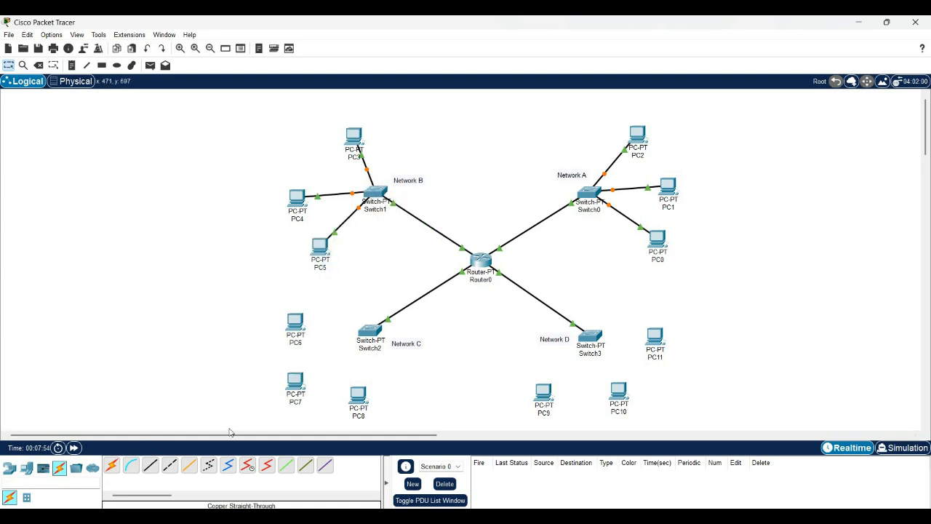
Connect PC6's FastEthernet0 to Switch2's FastEthernet1/1 with a copper straight-through cable.
{"action": "left_click", "coordinate": [294, 320]}
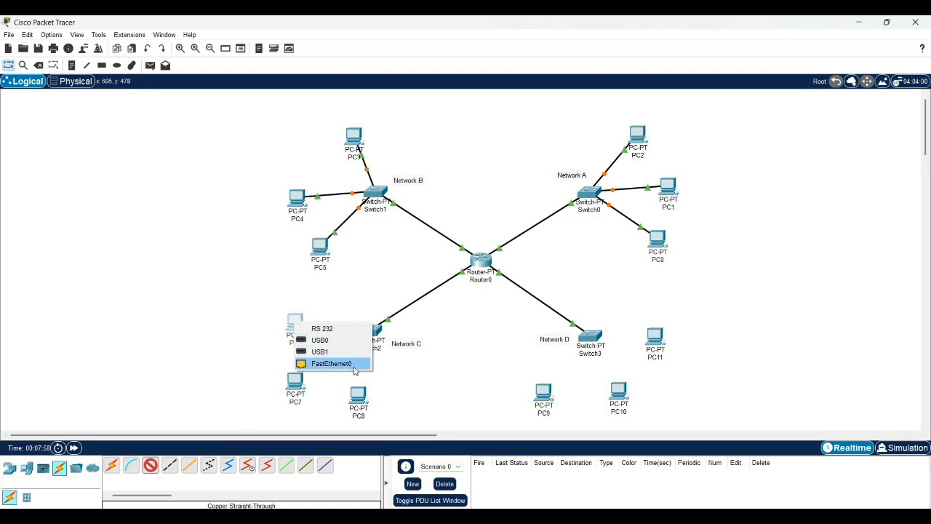
{"action": "left_click", "coordinate": [352, 363]}
{"action": "left_click", "coordinate": [370, 332]}
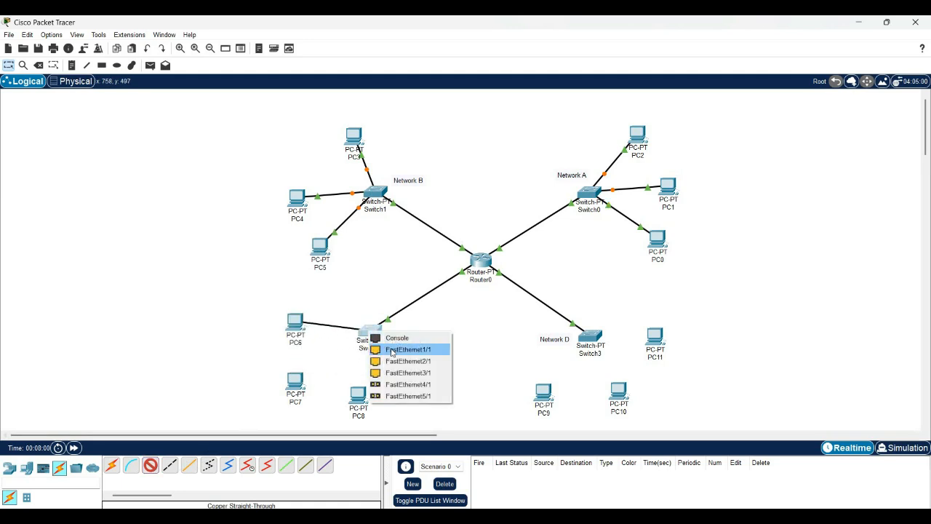
{"action": "left_click", "coordinate": [396, 347]}
Connect PC7's FastEthernet0 to Switch2's FastEthernet2/1 with a copper straight-through cable.
{"action": "left_click", "coordinate": [151, 466]}
{"action": "left_click", "coordinate": [294, 381]}
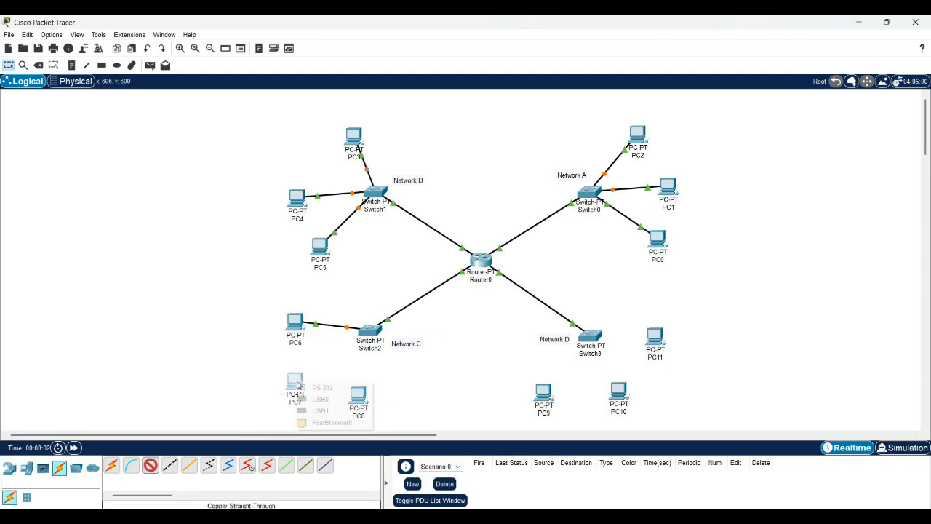
{"action": "left_click", "coordinate": [332, 422]}
{"action": "left_click", "coordinate": [369, 331]}
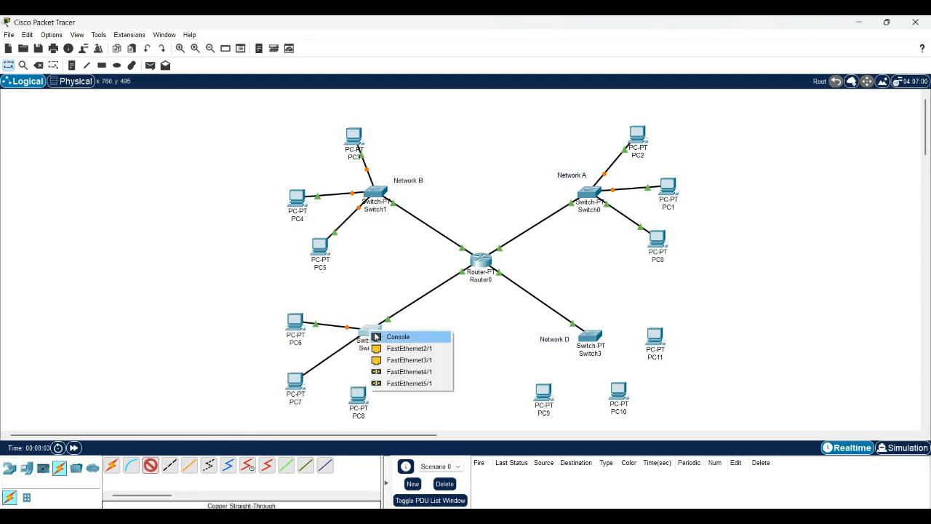
{"action": "left_click", "coordinate": [397, 350]}
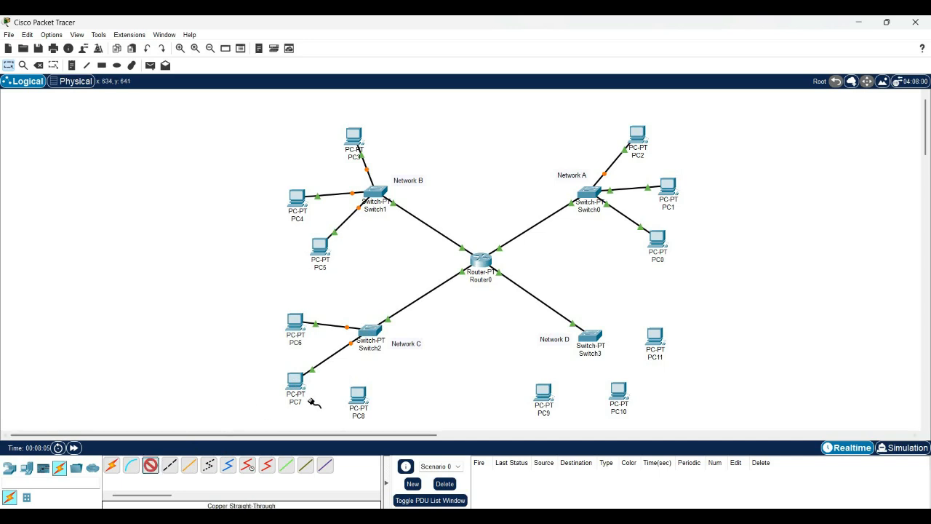
Connect PC8's FastEthernet0 to Switch2's FastEthernet3/1 with a copper straight-through cable.
{"action": "left_click", "coordinate": [354, 396]}
{"action": "left_click", "coordinate": [393, 438]}
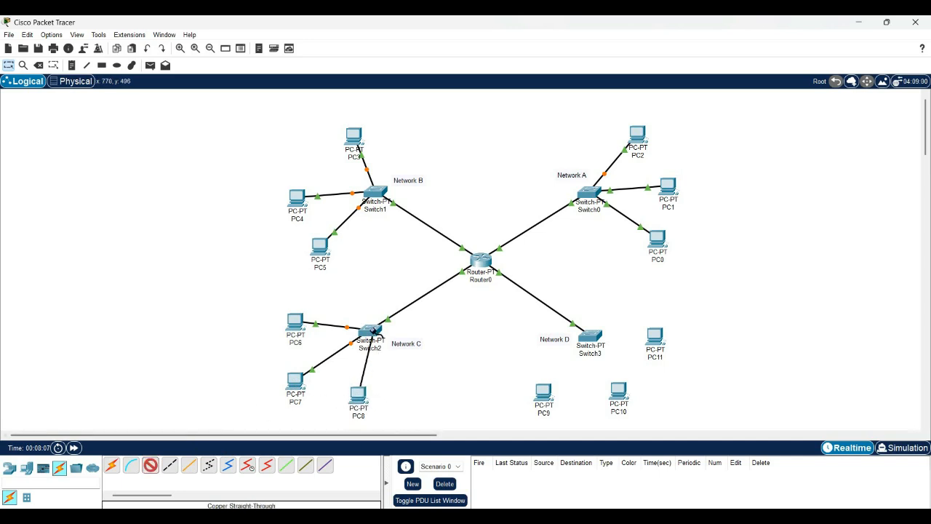
{"action": "left_click", "coordinate": [369, 331]}
{"action": "left_click", "coordinate": [417, 360]}
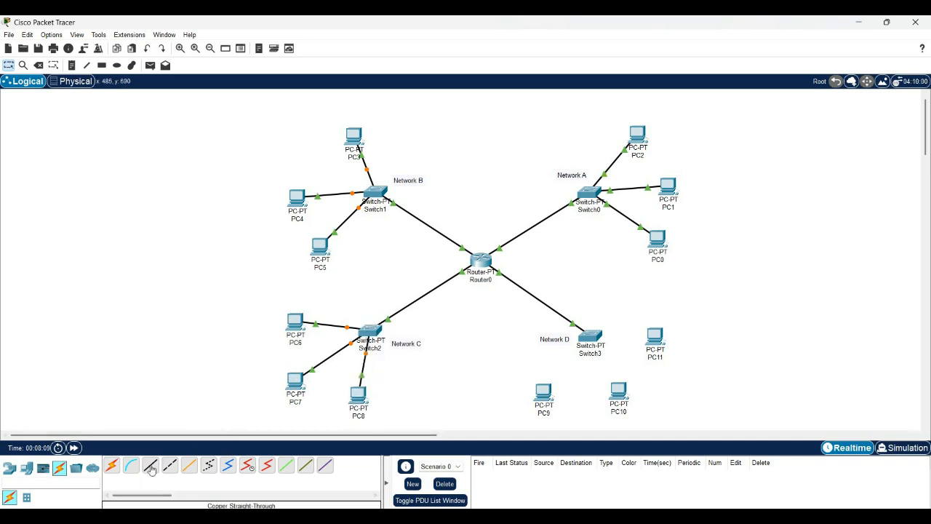
Connect PC9's FastEthernet0 to Switch3's FastEthernet1/1 with a copper straight-through cable.
{"action": "left_click", "coordinate": [544, 395]}
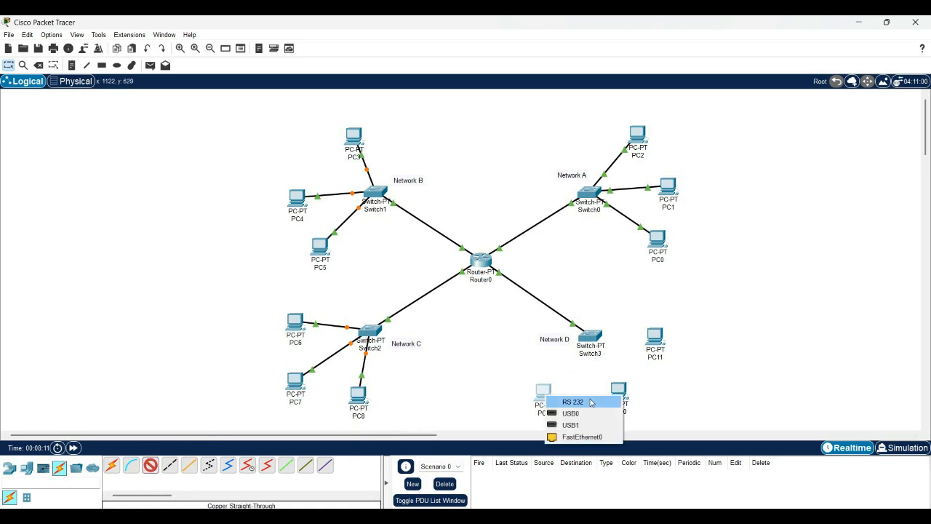
{"action": "left_click", "coordinate": [582, 437]}
{"action": "left_click", "coordinate": [589, 336]}
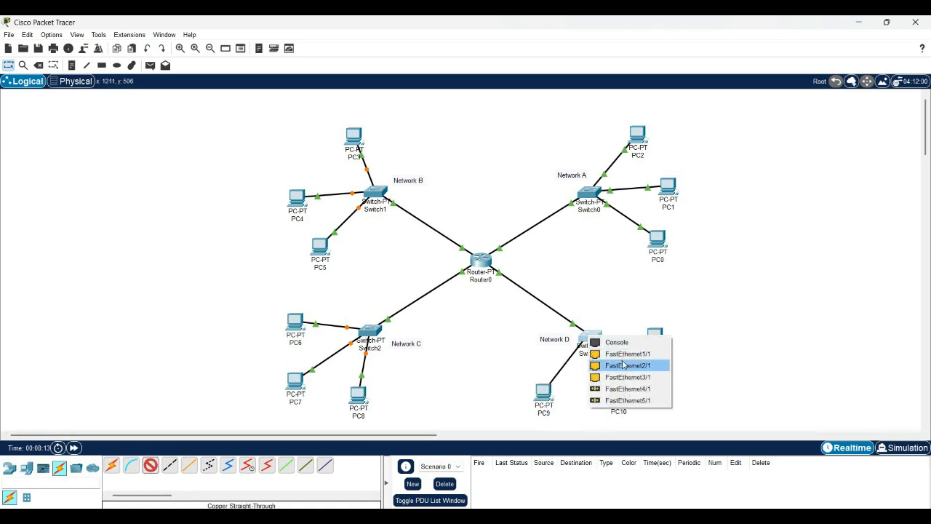
{"action": "left_click", "coordinate": [620, 358]}
Connect PC10's FastEthernet0 to Switch3's FastEthernet2/1 with a copper straight-through cable.
{"action": "left_click", "coordinate": [150, 464]}
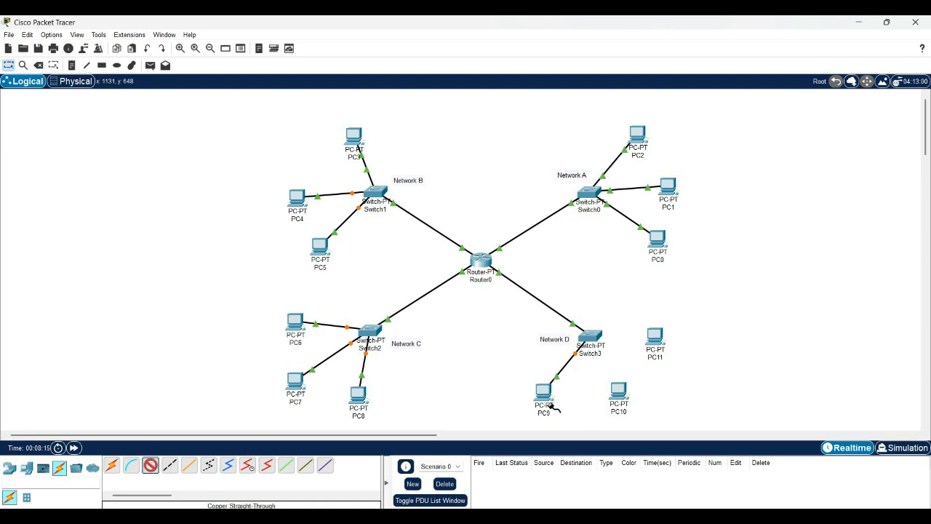
{"action": "left_click", "coordinate": [610, 399]}
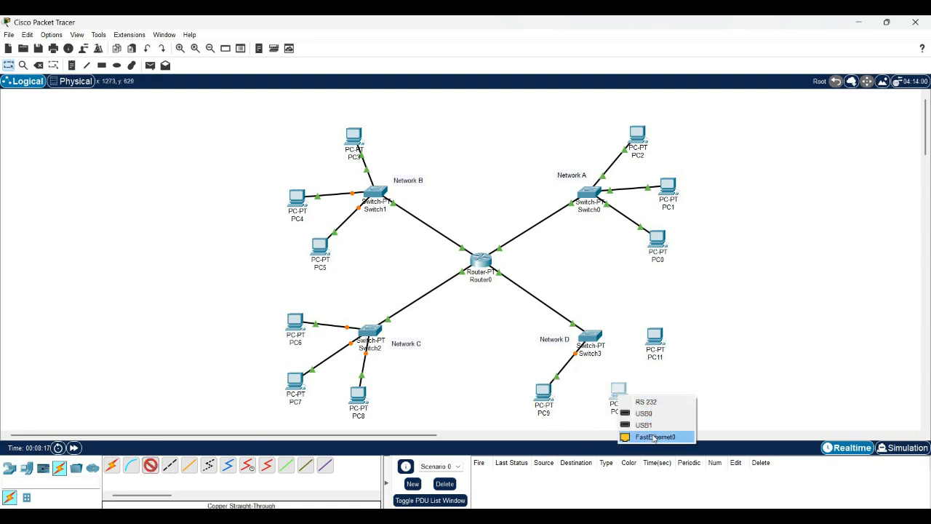
{"action": "left_click", "coordinate": [648, 435]}
{"action": "left_click", "coordinate": [589, 339]}
{"action": "left_click", "coordinate": [624, 353]}
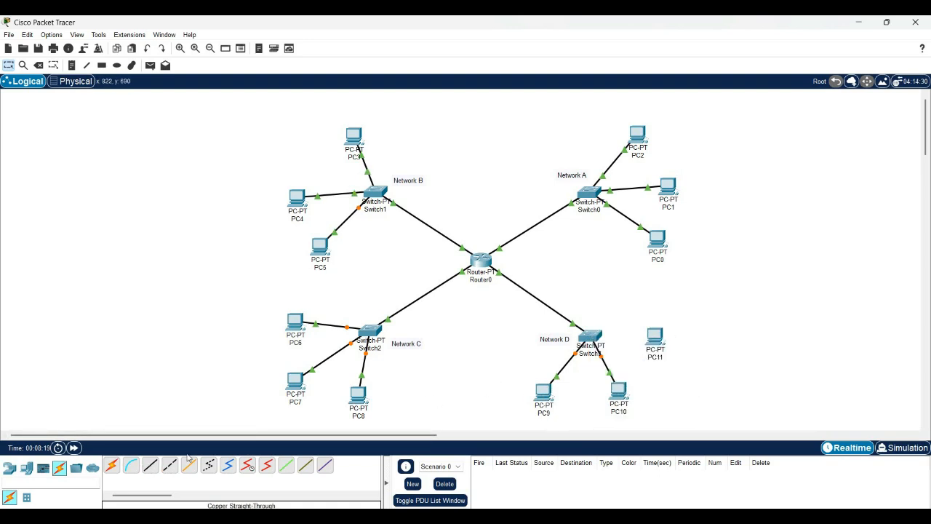
Connect PC11's FastEthernet0 to Switch3's FastEthernet3/1 with a copper straight-through cable.
{"action": "left_click", "coordinate": [151, 464]}
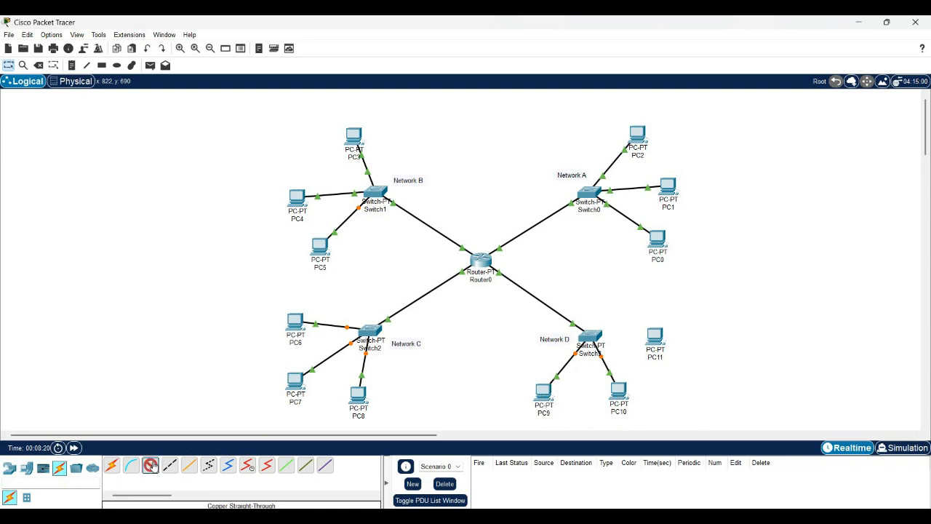
{"action": "left_click", "coordinate": [655, 339]}
{"action": "left_click", "coordinate": [689, 380]}
{"action": "left_click", "coordinate": [589, 338]}
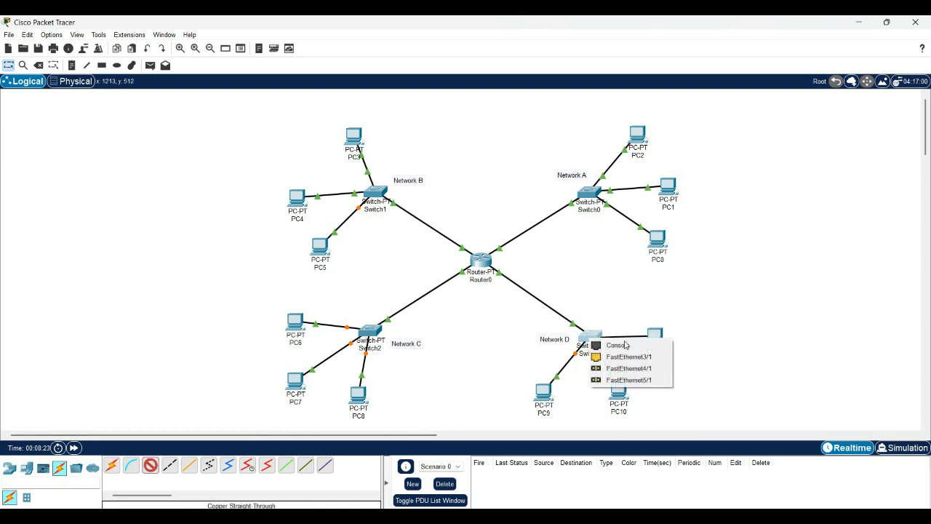
{"action": "left_click", "coordinate": [638, 358]}
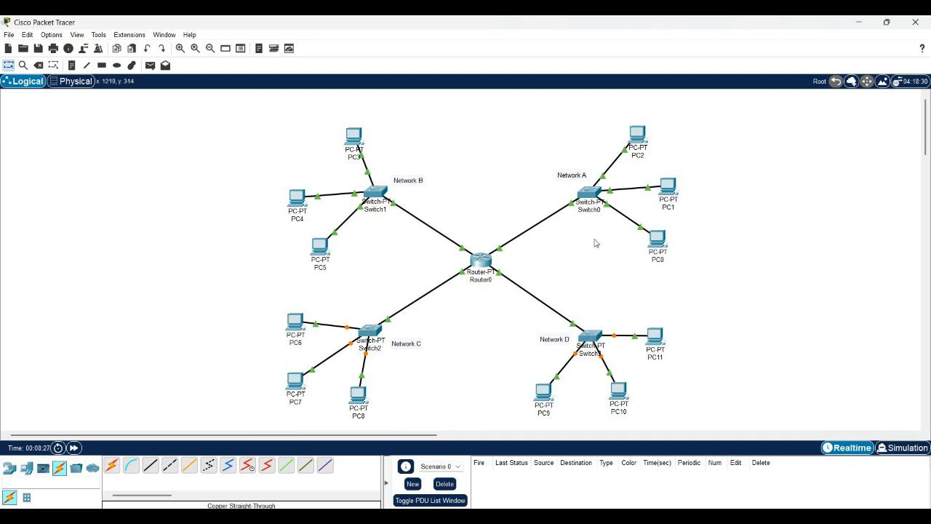
Open PC0's IP configuration, and copy the Network A PC range 192.168.5.18-20 /28 from the address plan in Notepad.
{"action": "left_click", "coordinate": [656, 239]}
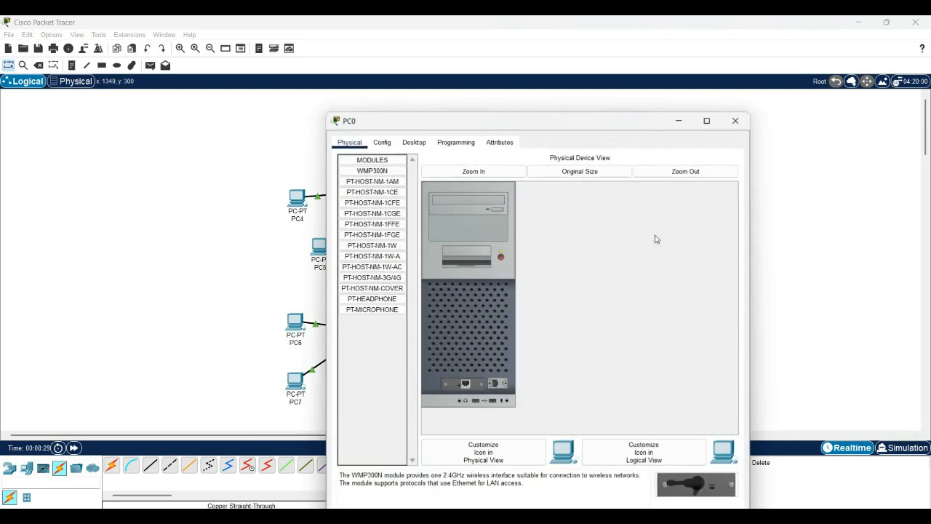
{"action": "left_click", "coordinate": [413, 142]}
{"action": "left_click", "coordinate": [387, 182]}
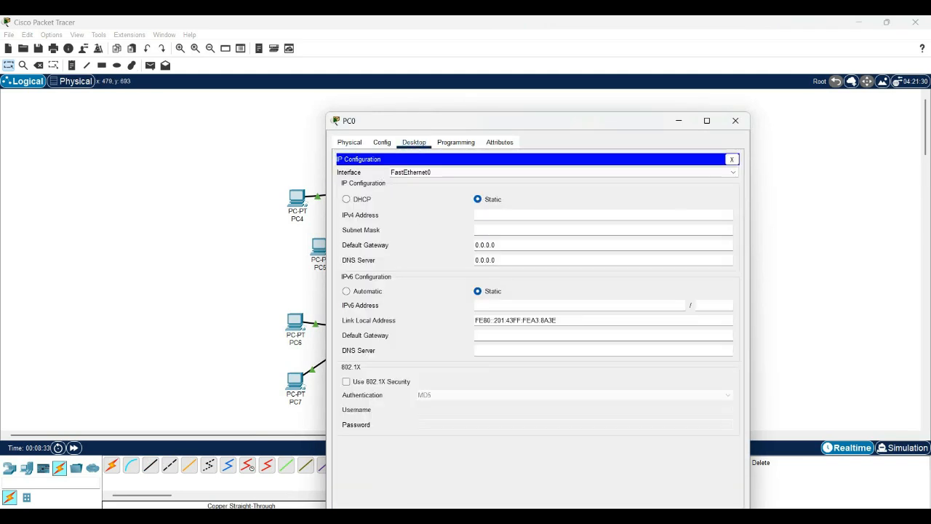
{"action": "key", "text": "alt+Tab"}
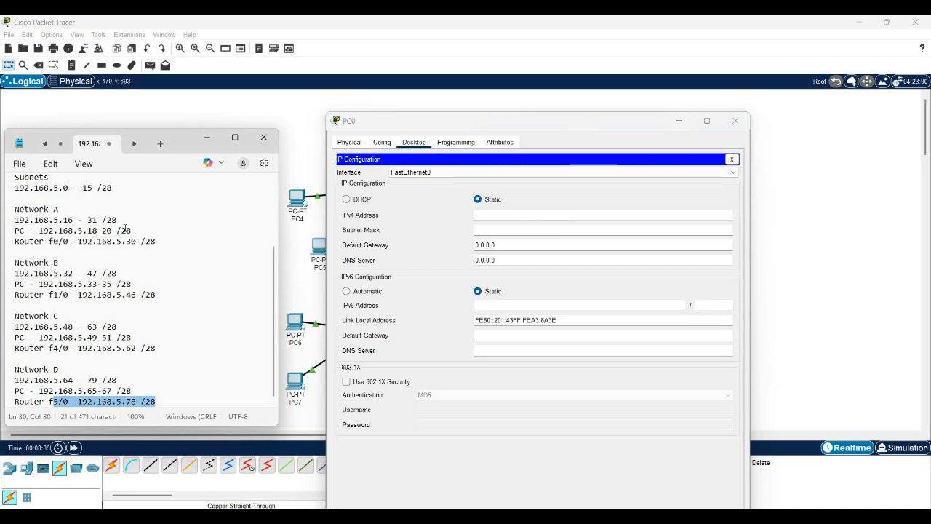
{"action": "left_click_drag", "start_coordinate": [135, 230], "coordinate": [49, 230]}
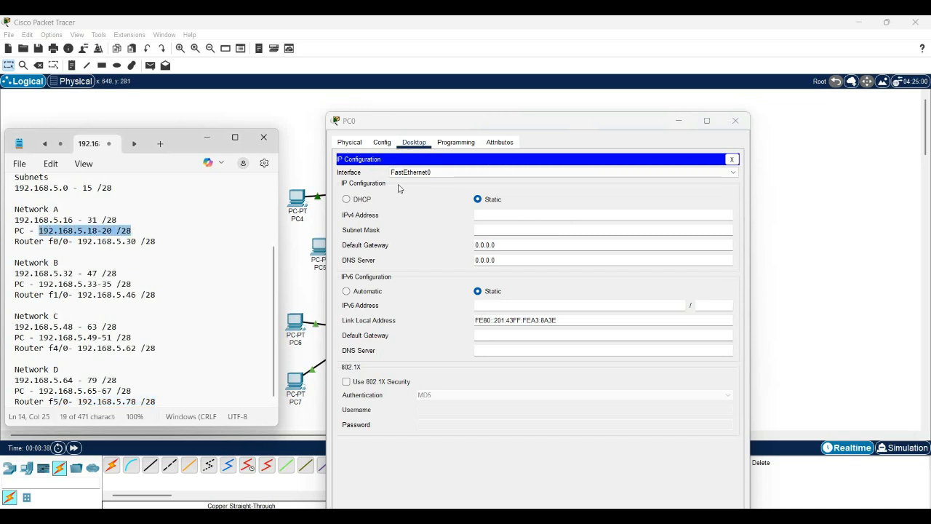
In Packet Tracer, configure PC0 with IPv4 address 192.168.5.18, subnet mask 255.255.255.240 and default gateway 192.168.5.30, and close its window.
{"action": "left_click", "coordinate": [482, 214]}
{"action": "type", "text": "192.168.5.18-20 /28"}
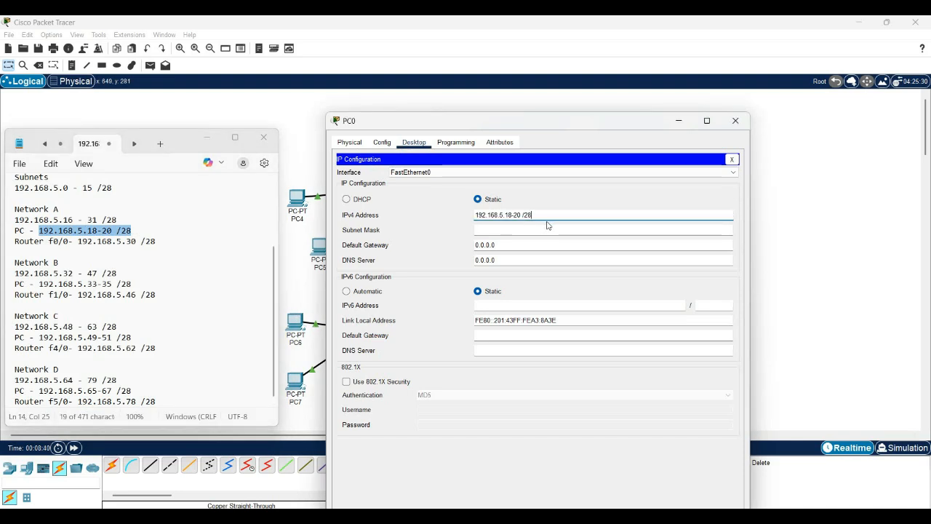
{"action": "left_click", "coordinate": [537, 233]}
{"action": "key", "text": "BackSpace"}
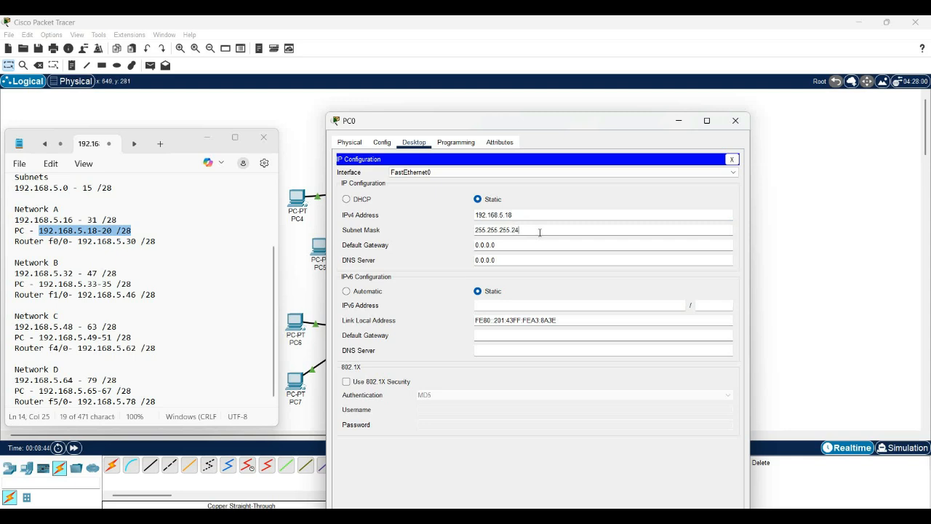
{"action": "key", "text": "Tab"}
{"action": "type", "text": "192.168.5.18-20 /28"}
{"action": "left_click", "coordinate": [565, 200]}
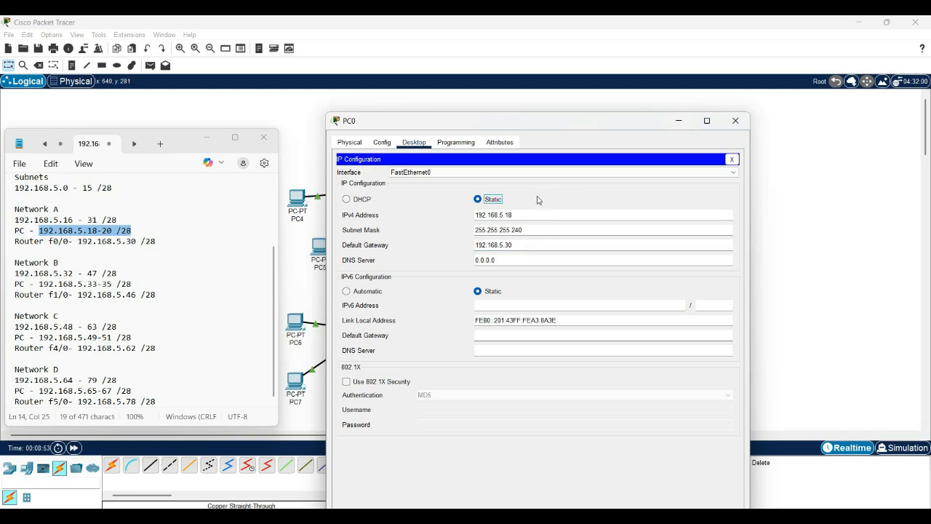
{"action": "left_click", "coordinate": [733, 160]}
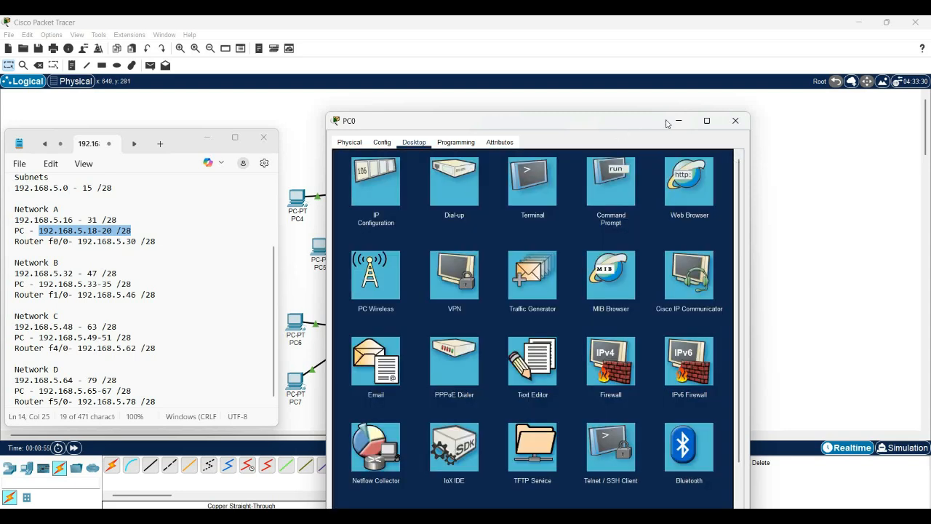
{"action": "left_click", "coordinate": [736, 121]}
Open PC1's IP configuration and set its static IPv4 address to 192.168.5.19.
{"action": "left_click", "coordinate": [670, 191]}
{"action": "left_click", "coordinate": [669, 191]}
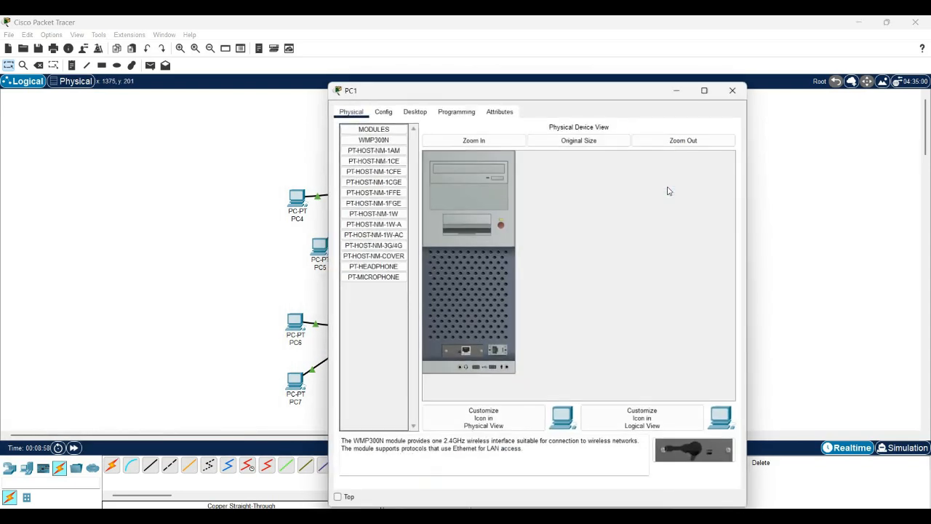
{"action": "left_click", "coordinate": [414, 109]}
{"action": "left_click", "coordinate": [393, 153]}
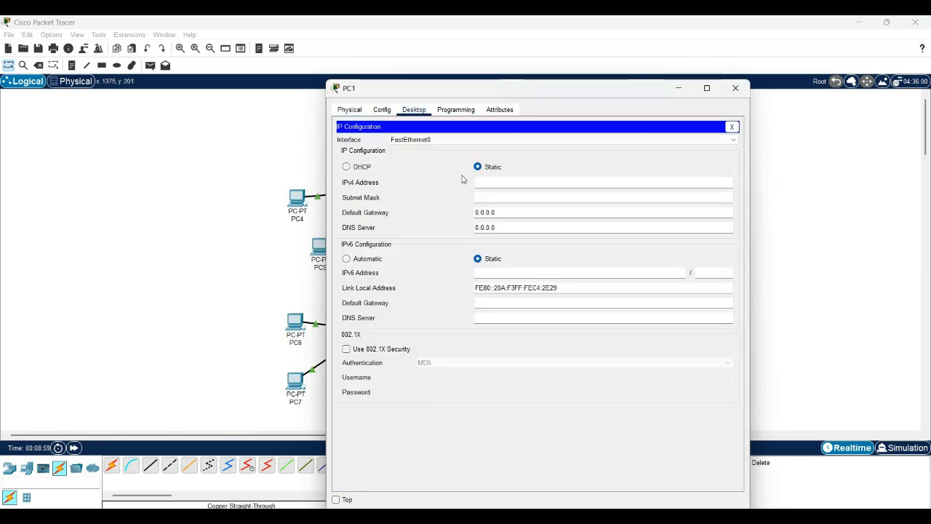
{"action": "type", "text": "192.168.5.18-20 /28"}
{"action": "key", "text": "BackSpace"}
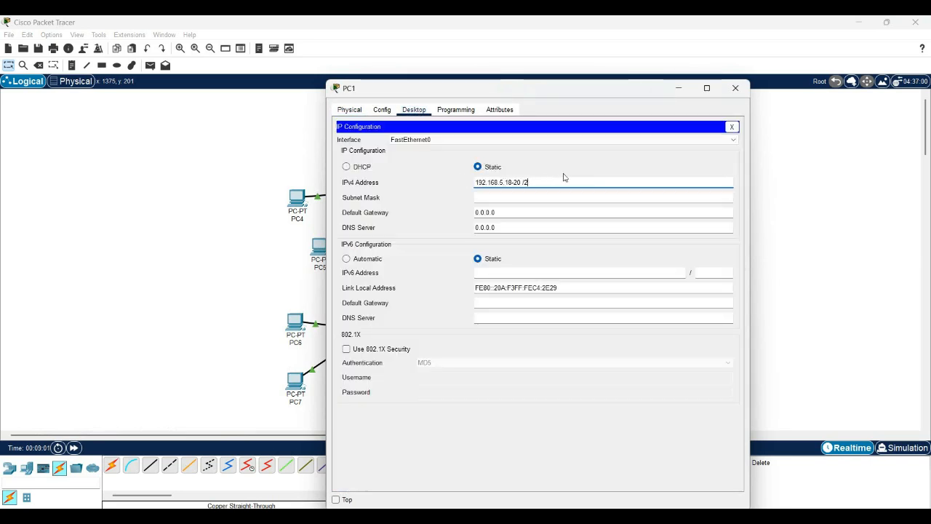
{"action": "key", "text": "BackSpace"}
{"action": "type", "text": "9"}
Set PC1's subnet mask to 255.255.255.240 and default gateway to 192.168.5.30, and close its window.
{"action": "left_click", "coordinate": [579, 198]}
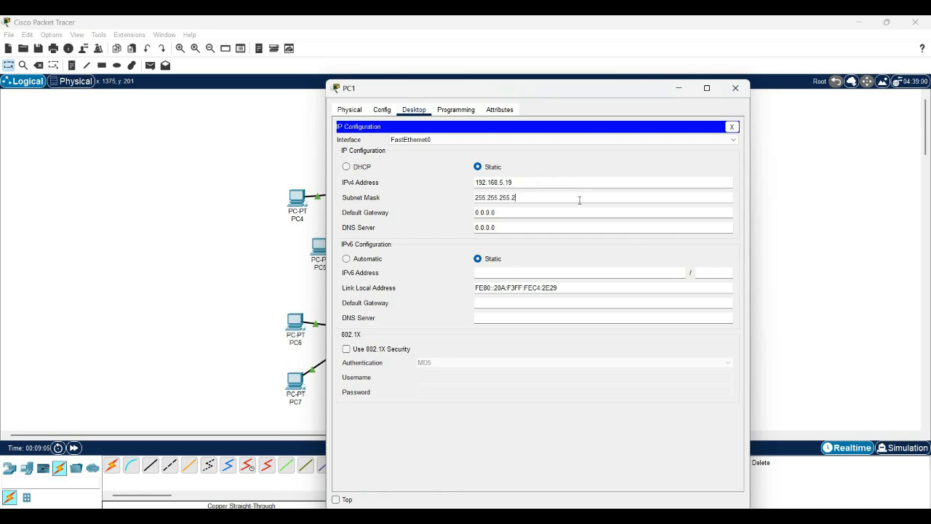
{"action": "key", "text": "Tab"}
{"action": "type", "text": "192.168.5.18-20 /28"}
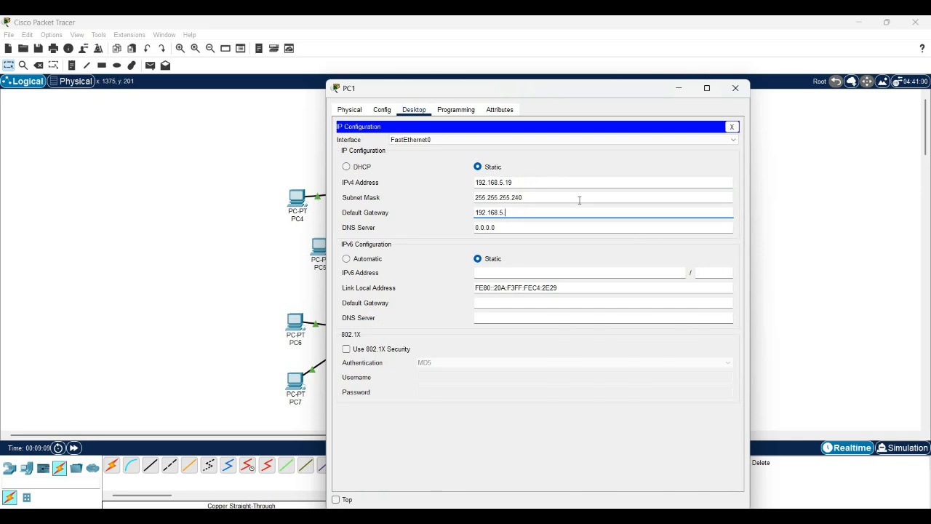
{"action": "key", "text": "Return"}
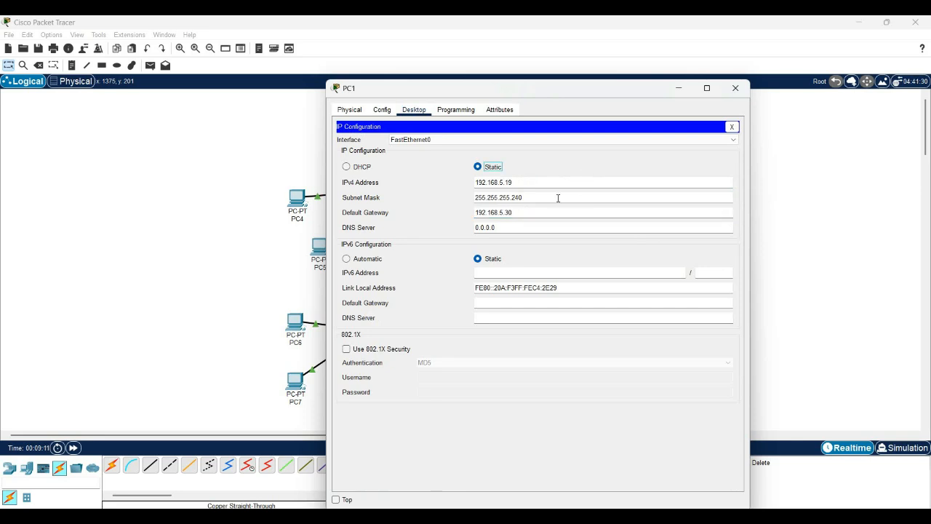
{"action": "left_click", "coordinate": [732, 126]}
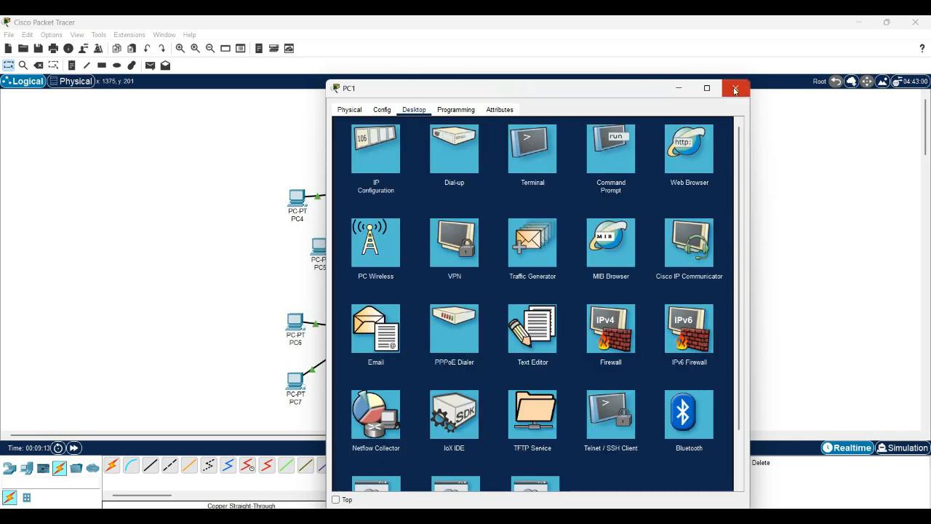
{"action": "left_click", "coordinate": [735, 88]}
Open PC2's IP configuration and set its static IPv4 address to 192.168.5.20.
{"action": "left_click", "coordinate": [635, 135]}
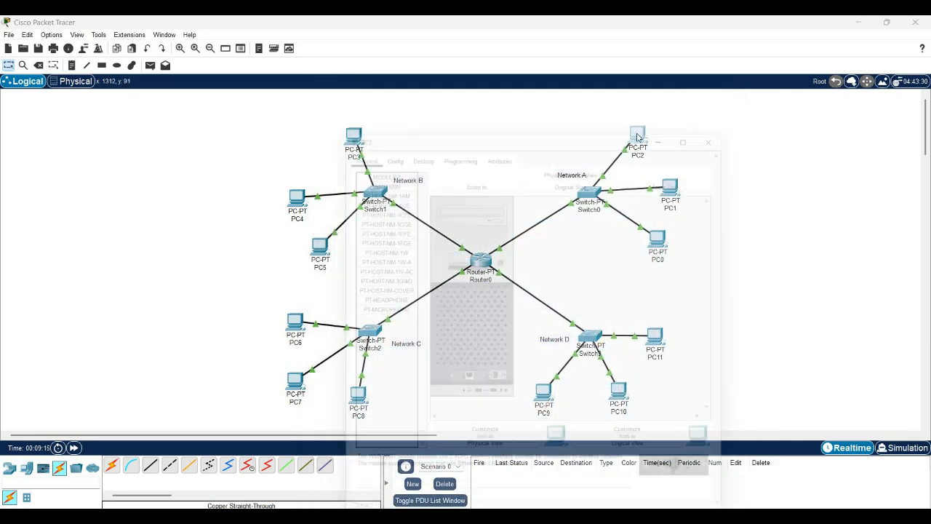
{"action": "left_click", "coordinate": [414, 109]}
{"action": "left_click", "coordinate": [376, 149]}
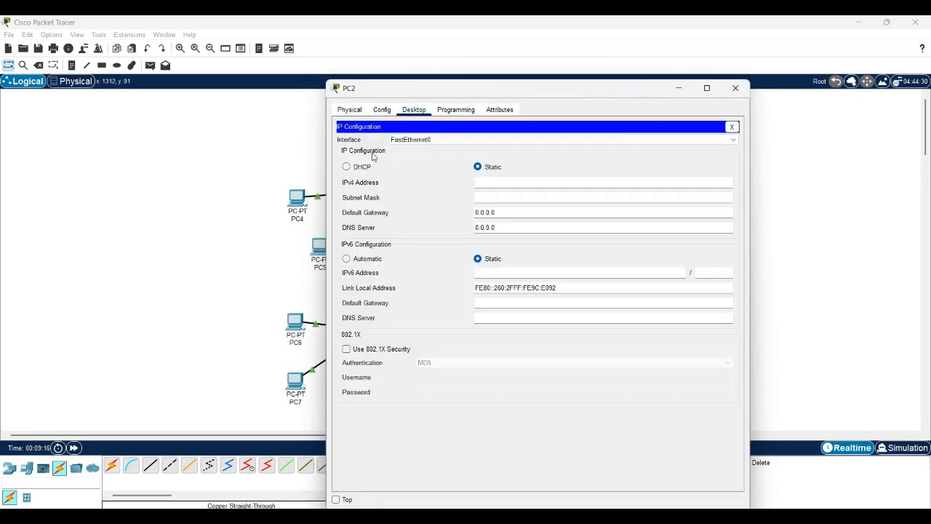
{"action": "type", "text": "192.168.5.18-20 /28"}
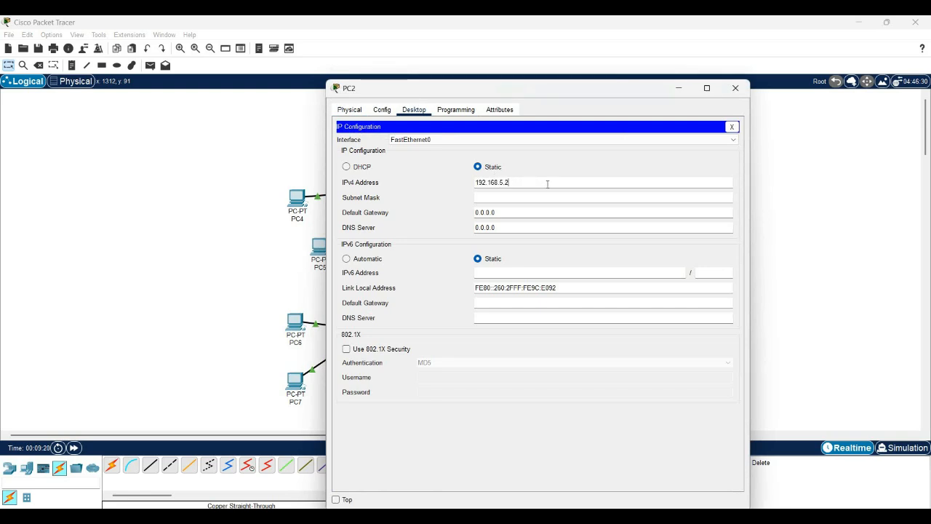
Set PC2's subnet mask to 255.255.255.240 and default gateway to 192.168.5.30, and close its window.
{"action": "left_click", "coordinate": [553, 198]}
{"action": "key", "text": "Tab"}
{"action": "type", "text": "192.168.5.18-20 /28"}
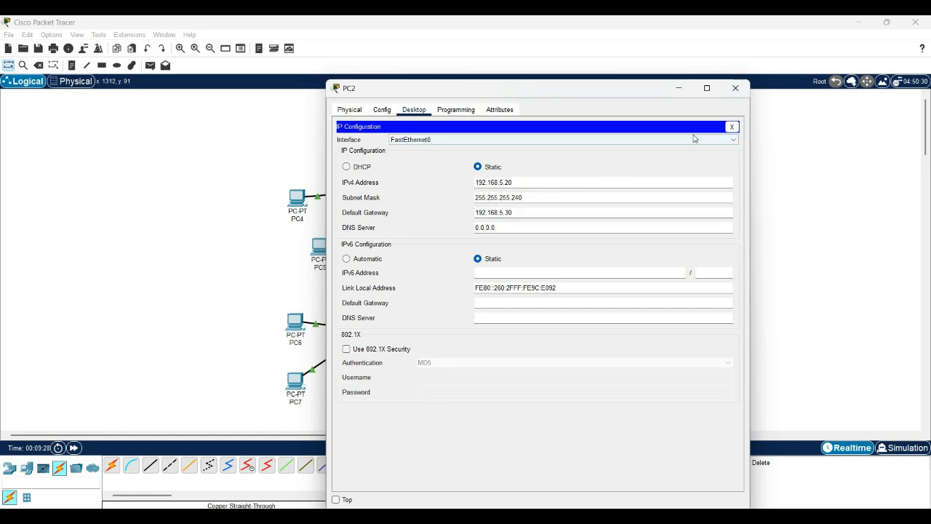
{"action": "left_click", "coordinate": [732, 126]}
{"action": "left_click", "coordinate": [736, 88]}
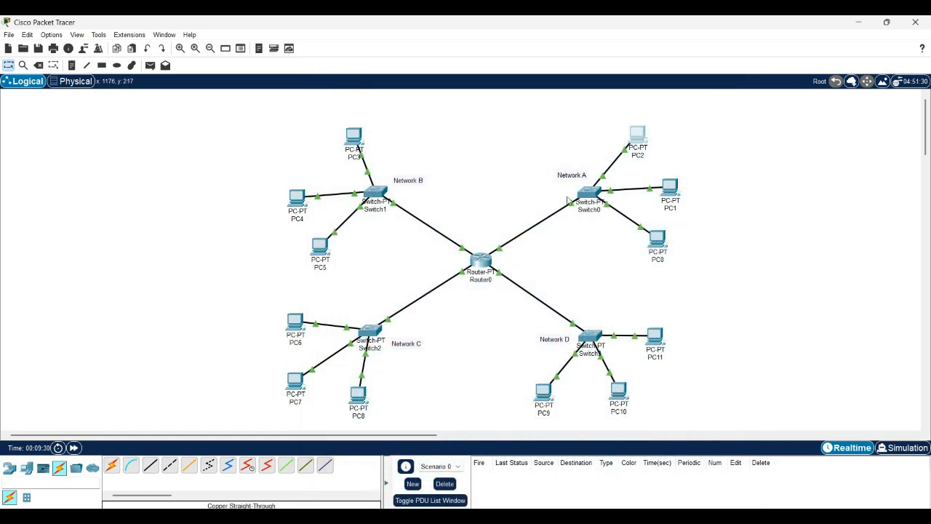
Nudge Switch0 in Network A very slightly away from the router.
{"action": "left_click_drag", "start_coordinate": [595, 195], "coordinate": [598, 192]}
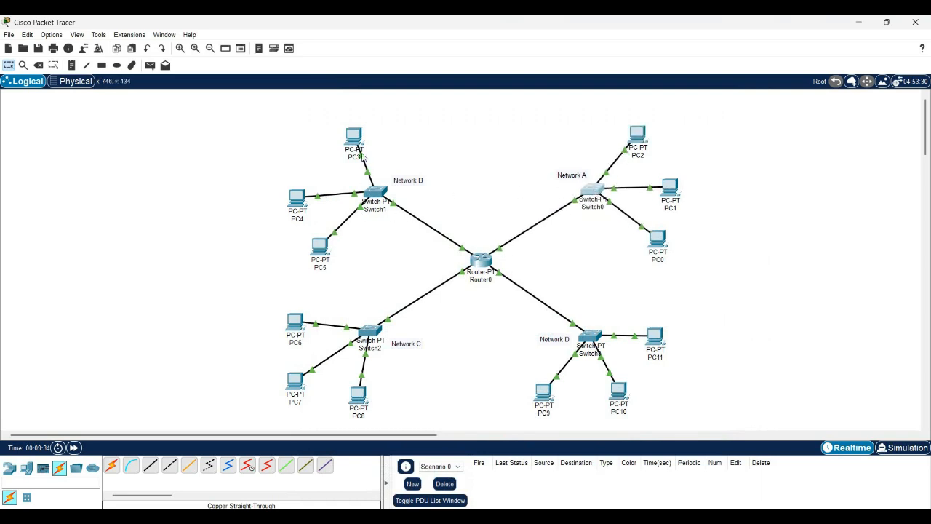
Open PC3's IP configuration, and copy the Network B PC address 192.168.5.33-3 from the address plan in Notepad.
{"action": "left_click", "coordinate": [353, 138]}
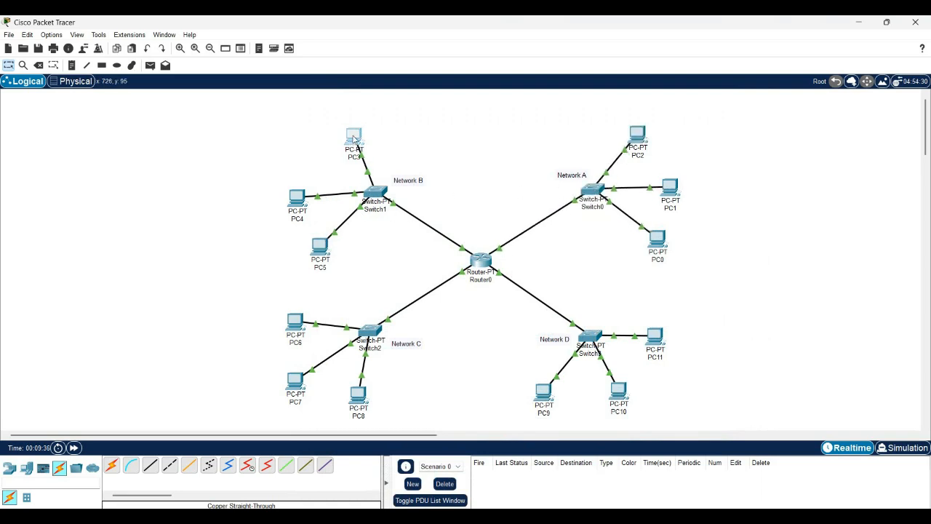
{"action": "left_click", "coordinate": [414, 110]}
{"action": "left_click", "coordinate": [377, 151]}
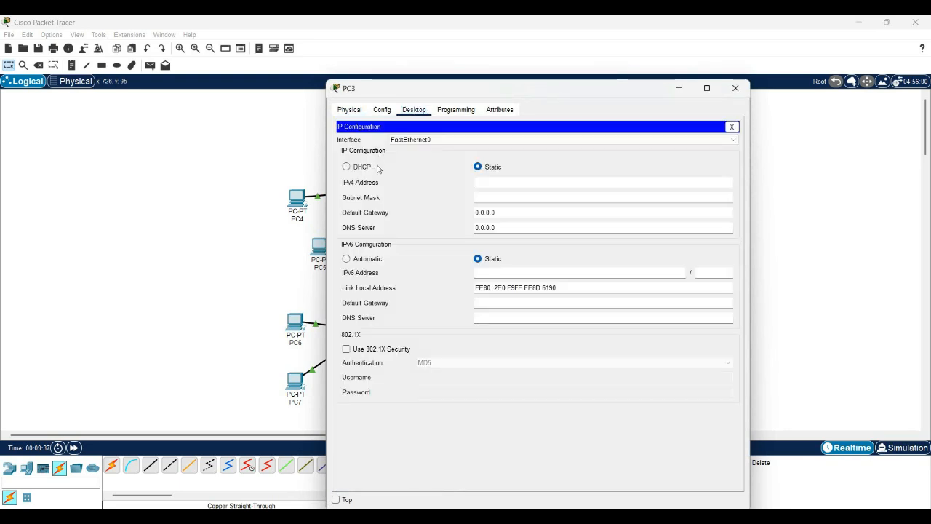
{"action": "key", "text": "alt+Tab"}
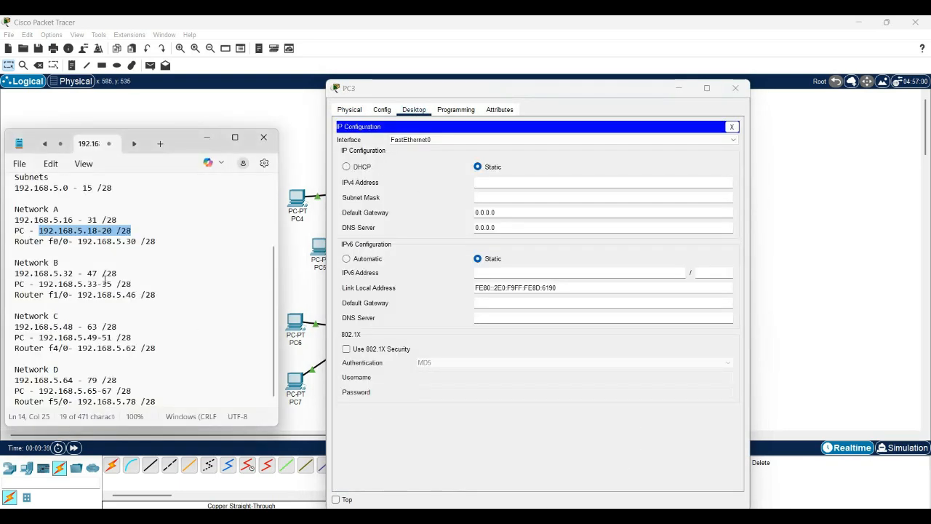
{"action": "left_click_drag", "start_coordinate": [109, 284], "coordinate": [40, 285]}
{"action": "key", "text": "ctrl+c"}
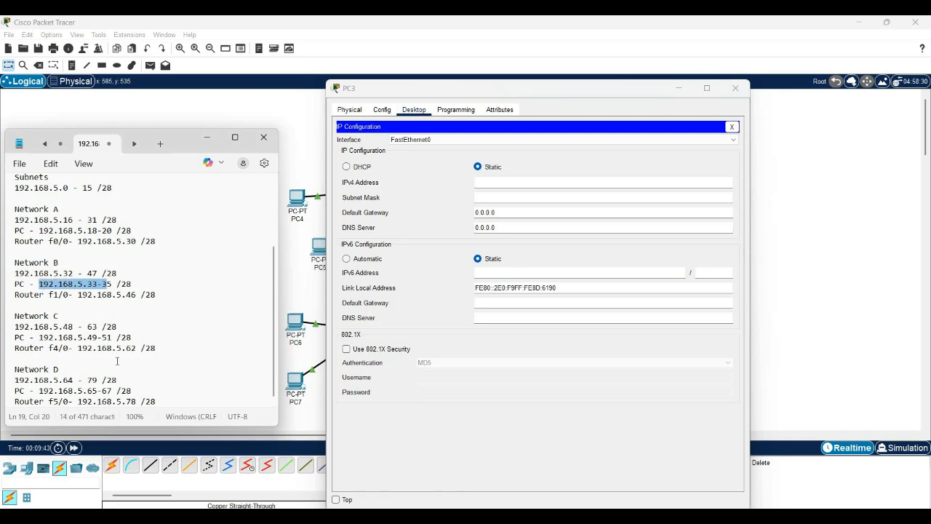
In Packet Tracer, set PC3's static IPv4 address to 192.168.5.33 using the copied text.
{"action": "left_click", "coordinate": [484, 186]}
{"action": "key", "text": "ctrl+v"}
{"action": "key", "text": "BackSpace"}
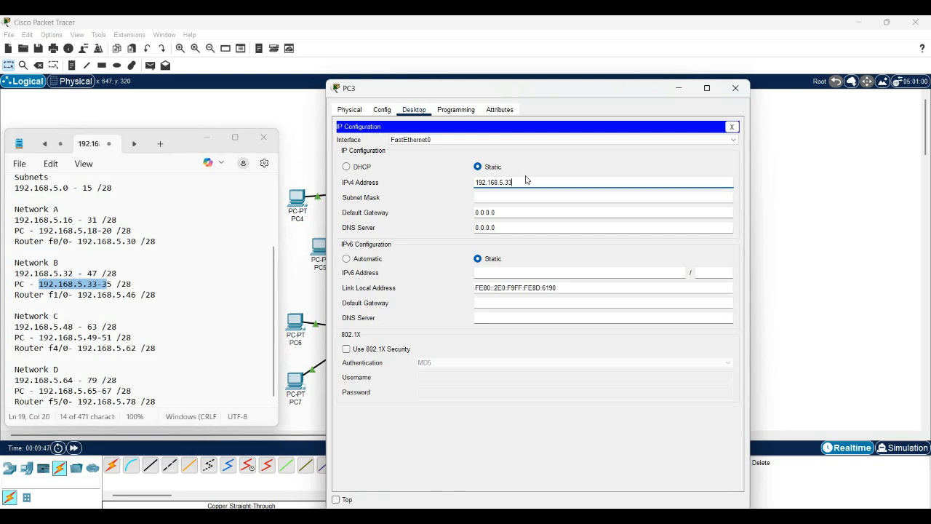
Set PC3's subnet mask to 255.255.255.240, enter Network B's router address from the plan as default gateway, and close its window.
{"action": "left_click", "coordinate": [626, 198]}
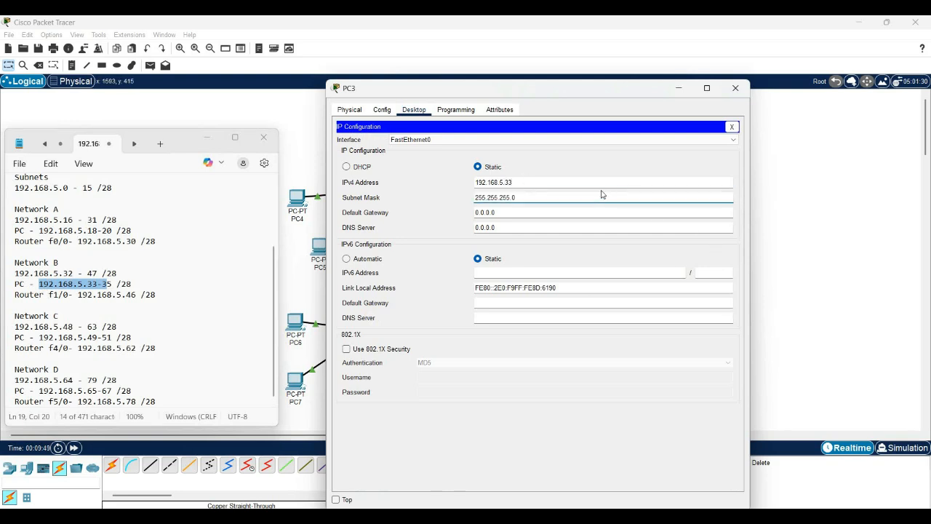
{"action": "key", "text": "Tab"}
{"action": "key", "text": "ctrl+v"}
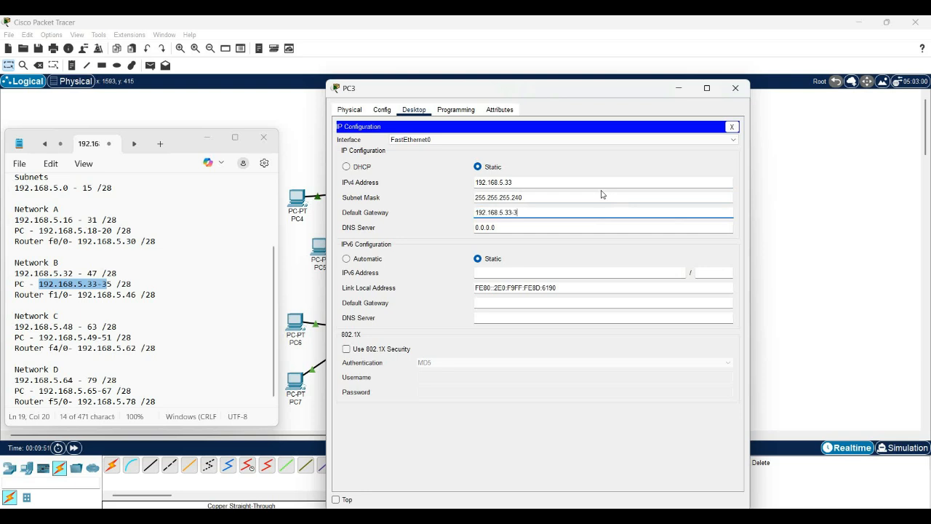
{"action": "key", "text": "Return"}
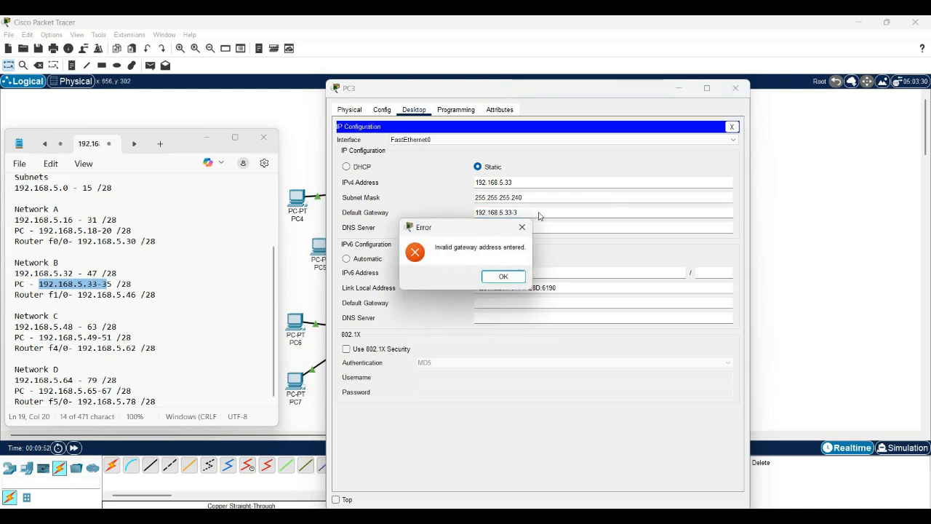
{"action": "key", "text": "Return"}
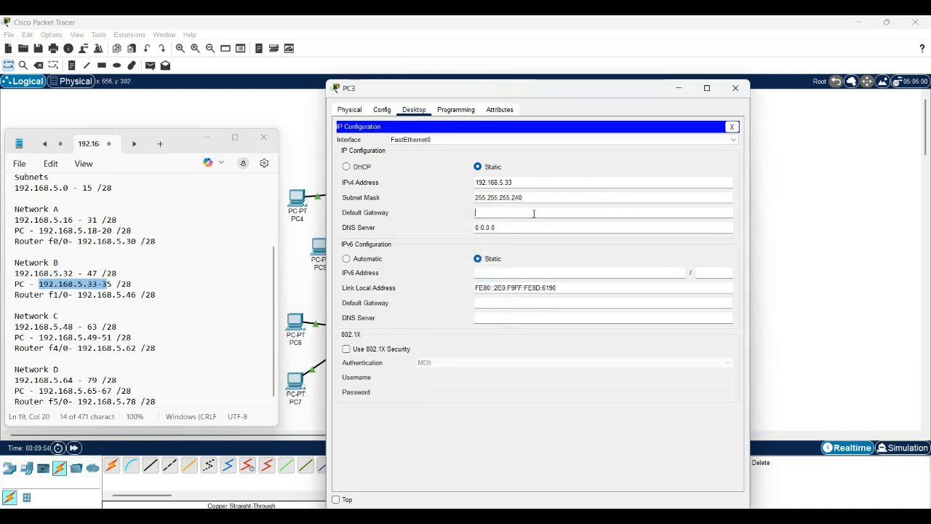
{"action": "key", "text": "ctrl+v"}
{"action": "left_click", "coordinate": [731, 126]}
{"action": "left_click", "coordinate": [737, 88]}
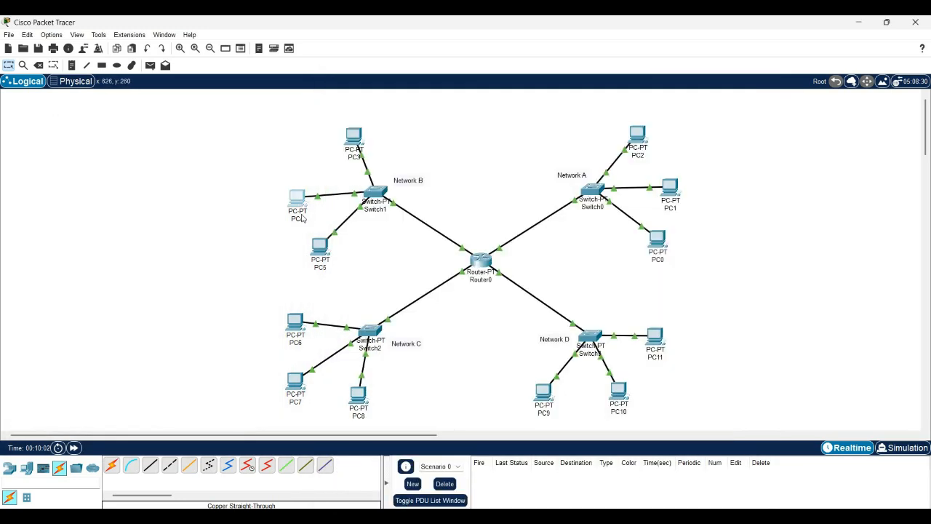
Open PC4's IP configuration and set its static IPv4 address to 192.168.5.34.
{"action": "left_click", "coordinate": [298, 200]}
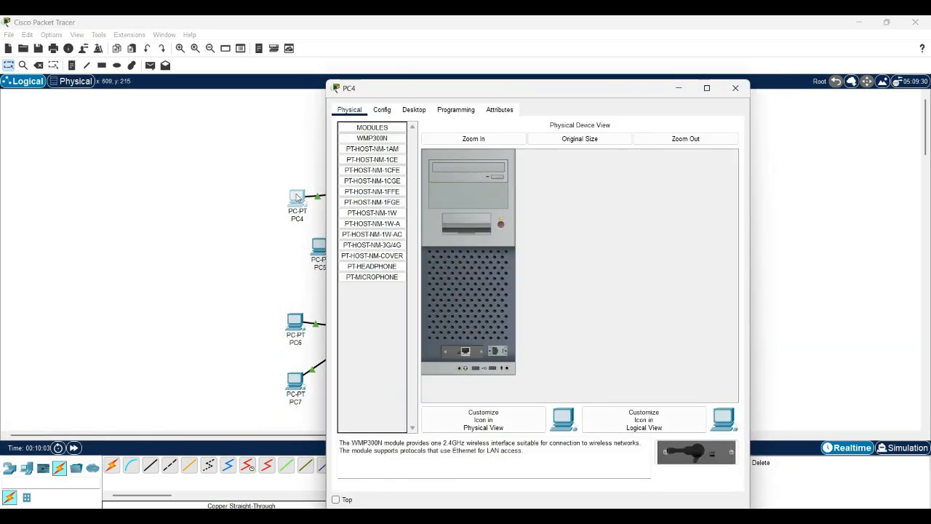
{"action": "left_click", "coordinate": [414, 110]}
{"action": "left_click", "coordinate": [391, 149]}
{"action": "left_click", "coordinate": [514, 185]}
{"action": "type", "text": "192.168.5.33-3"}
{"action": "key", "text": "BackSpace"}
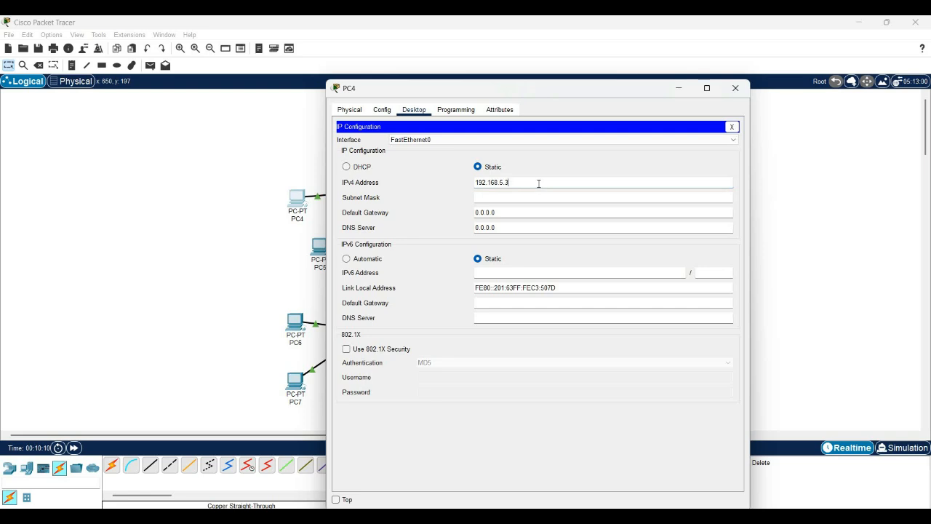
Set PC4's subnet mask to 255.255.255.240 and default gateway to 192.168.5.46, and close its window.
{"action": "left_click", "coordinate": [518, 198]}
{"action": "key", "text": "BackSpace"}
{"action": "type", "text": "240"}
{"action": "key", "text": "Tab"}
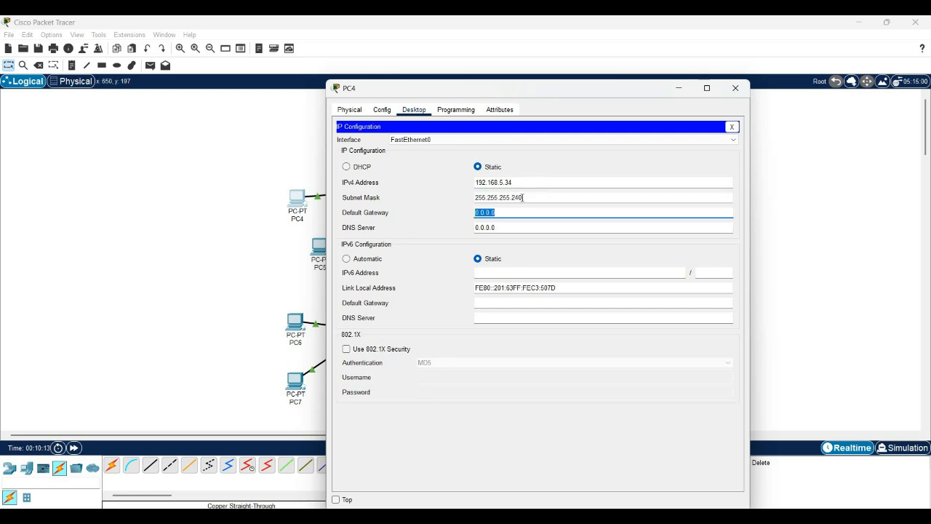
{"action": "type", "text": "192.168.5.33-3"}
{"action": "key", "text": "alt+Tab"}
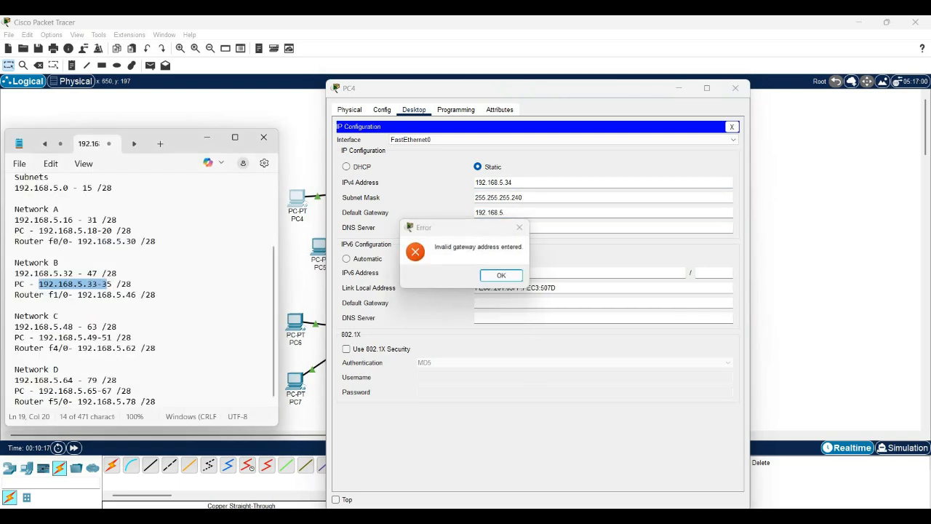
{"action": "left_click", "coordinate": [523, 227]}
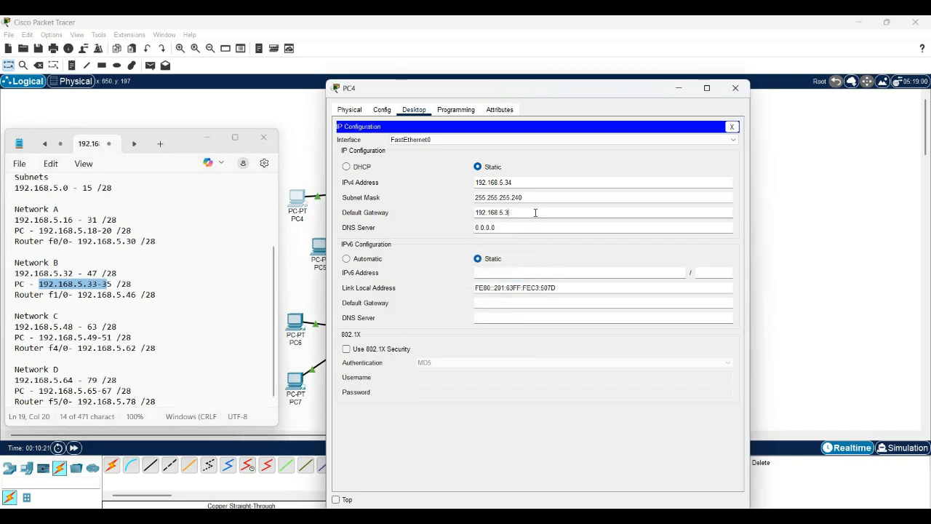
{"action": "left_click", "coordinate": [536, 212]}
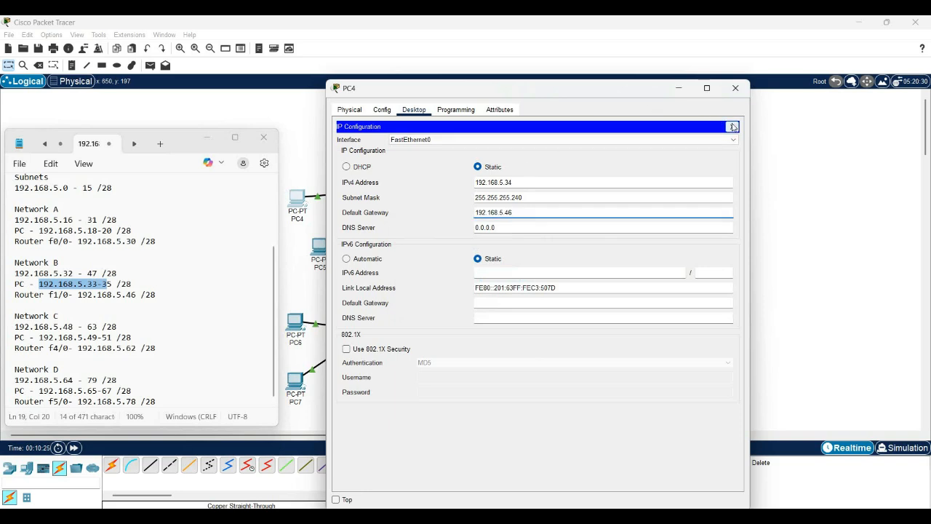
{"action": "left_click", "coordinate": [733, 127]}
{"action": "left_click", "coordinate": [736, 88]}
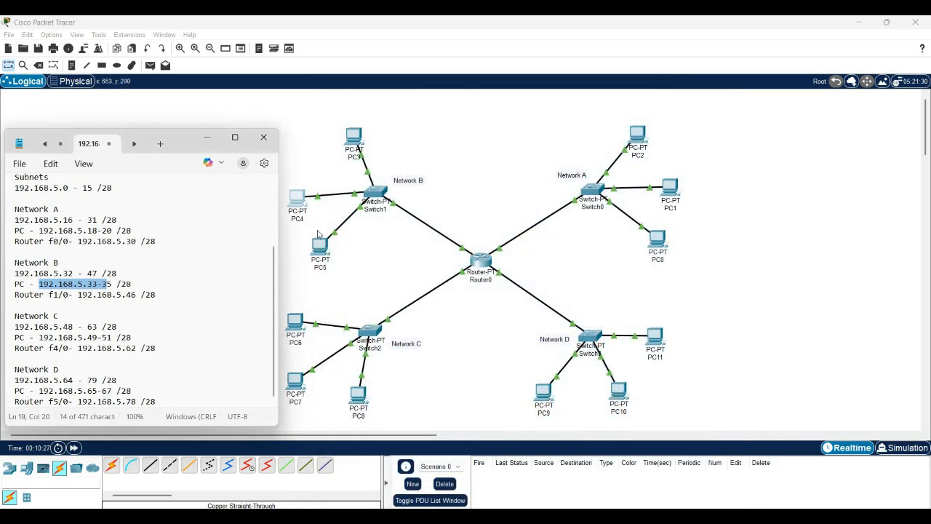
Open PC5's IP configuration and set its static IPv4 address to 192.168.5.35.
{"action": "left_click", "coordinate": [320, 250]}
{"action": "left_click", "coordinate": [380, 187]}
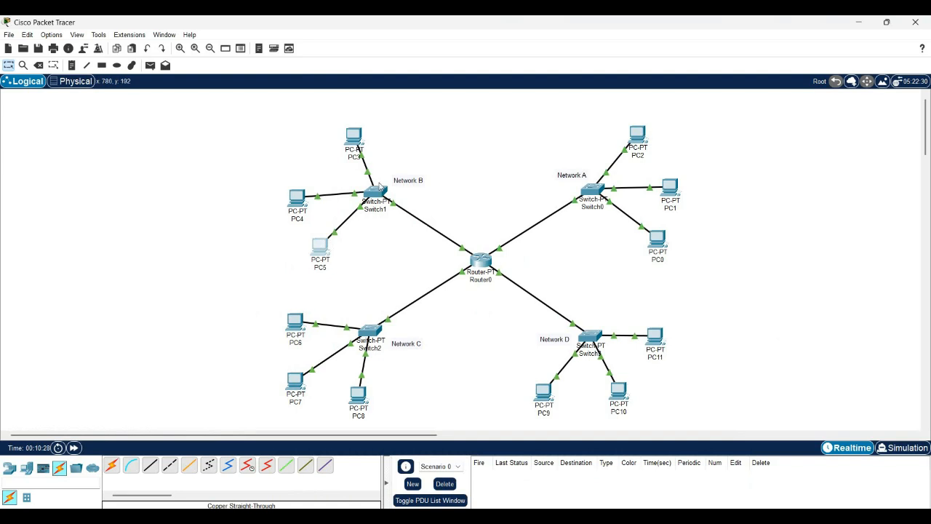
{"action": "left_click", "coordinate": [316, 248]}
{"action": "left_click", "coordinate": [414, 110]}
{"action": "left_click", "coordinate": [371, 166]}
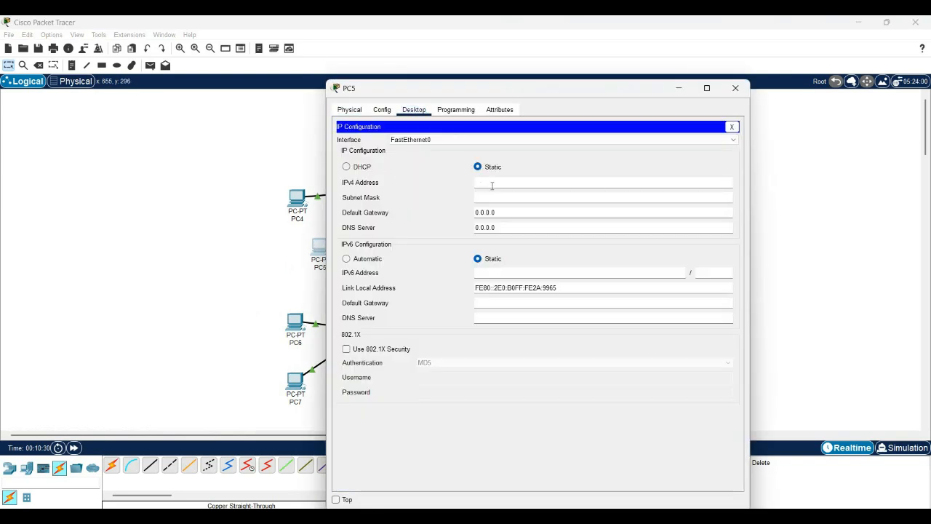
{"action": "key", "text": "ctrl+v"}
{"action": "type", "text": "5"}
Give PC5 the /28 subnet mask, enter Network B's router address from the plan as default gateway, and close its window.
{"action": "left_click", "coordinate": [533, 198]}
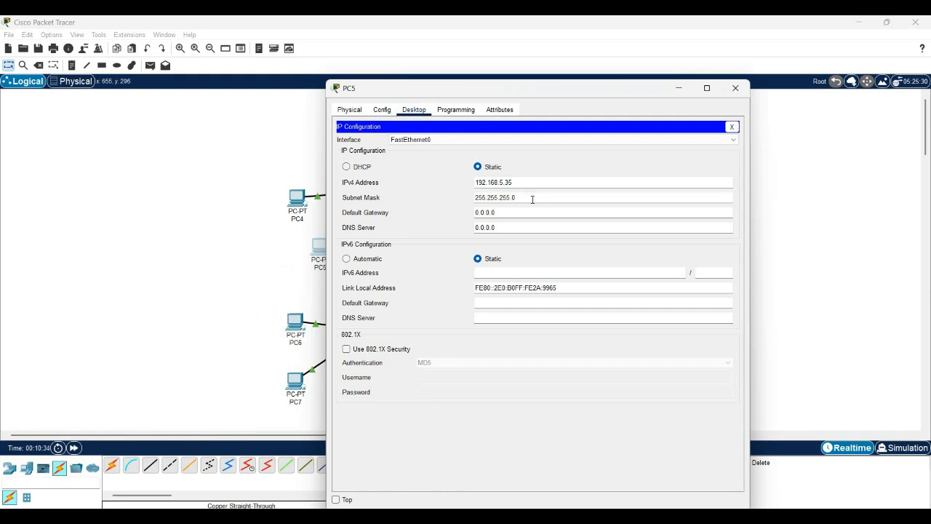
{"action": "key", "text": "Tab"}
{"action": "key", "text": "ctrl+v"}
{"action": "left_click", "coordinate": [731, 127]}
{"action": "left_click", "coordinate": [735, 88]}
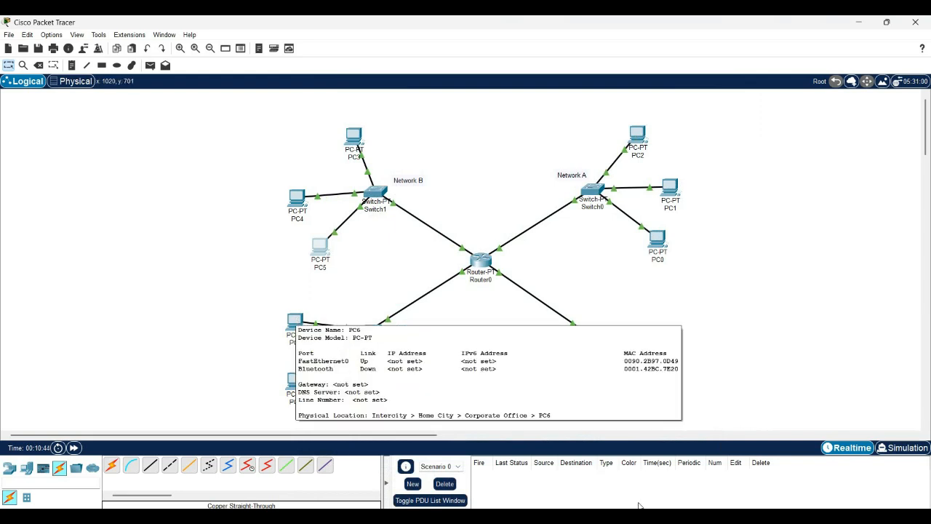
Copy the Network C PC address range 192.168.5.49-51 from the address plan in Notepad.
{"action": "key", "text": "alt+Tab"}
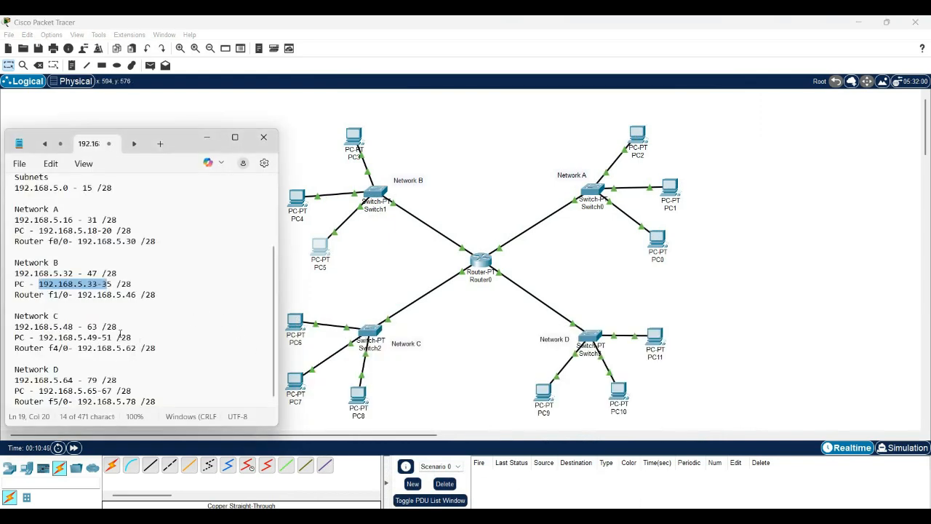
{"action": "left_click_drag", "start_coordinate": [111, 337], "coordinate": [40, 337]}
{"action": "key", "text": "ctrl+c"}
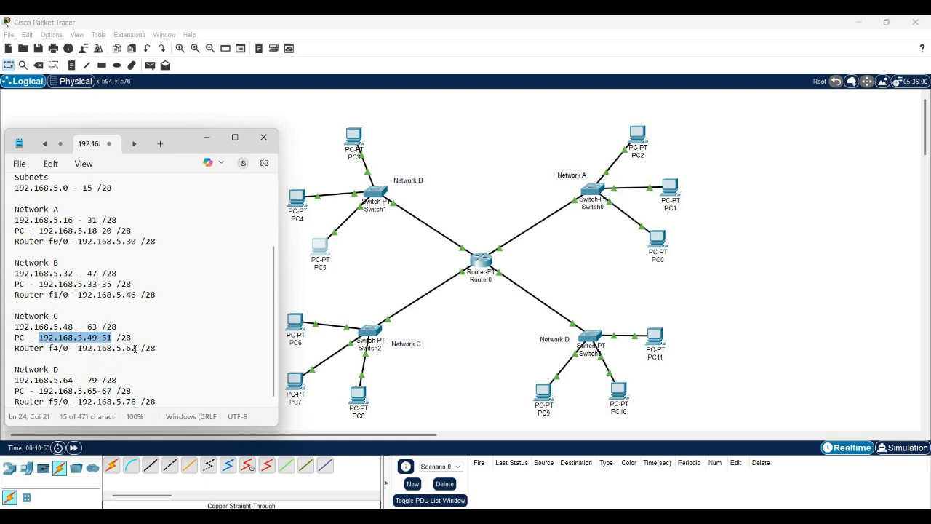
In Packet Tracer, open PC6's IP configuration and set its static IPv4 address to 192.168.5.49 using the copied text.
{"action": "left_click", "coordinate": [295, 329]}
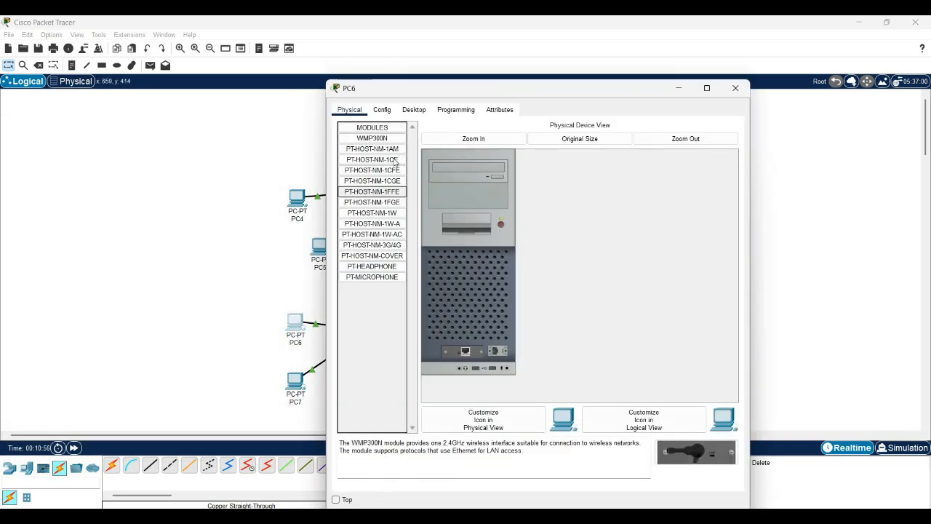
{"action": "left_click", "coordinate": [414, 110]}
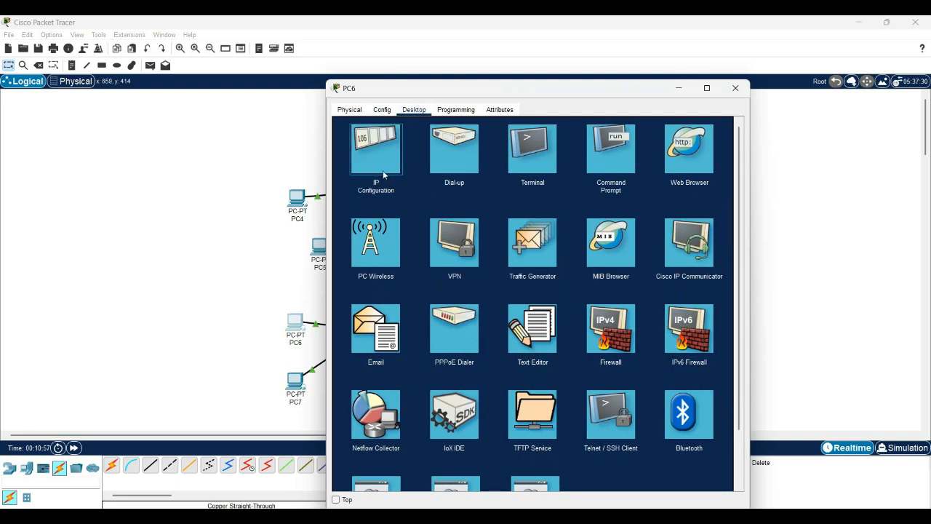
{"action": "left_click", "coordinate": [374, 145]}
{"action": "key", "text": "ctrl+v"}
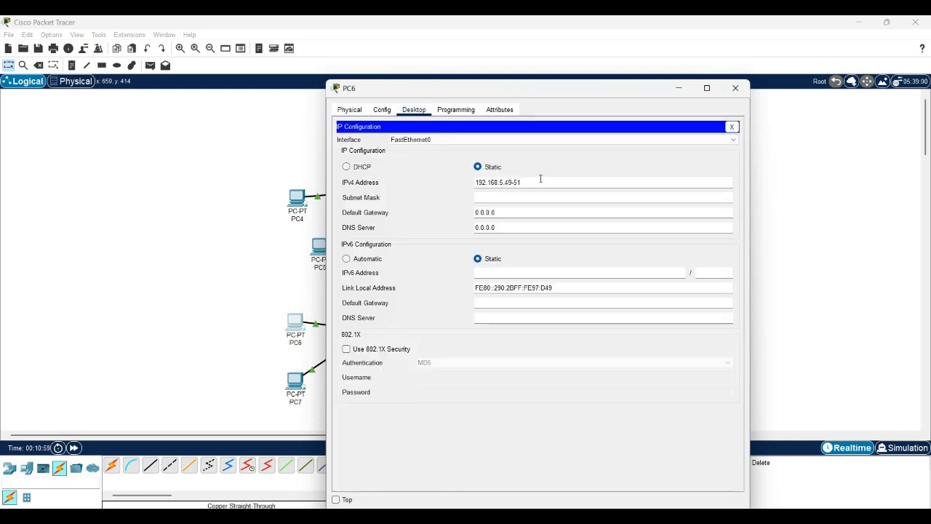
{"action": "key", "text": "BackSpace"}
Set PC6's subnet mask to 255.255.255.240 and default gateway to 192.168.5.62, and close its window.
{"action": "left_click", "coordinate": [534, 197]}
{"action": "key", "text": "BackSpace"}
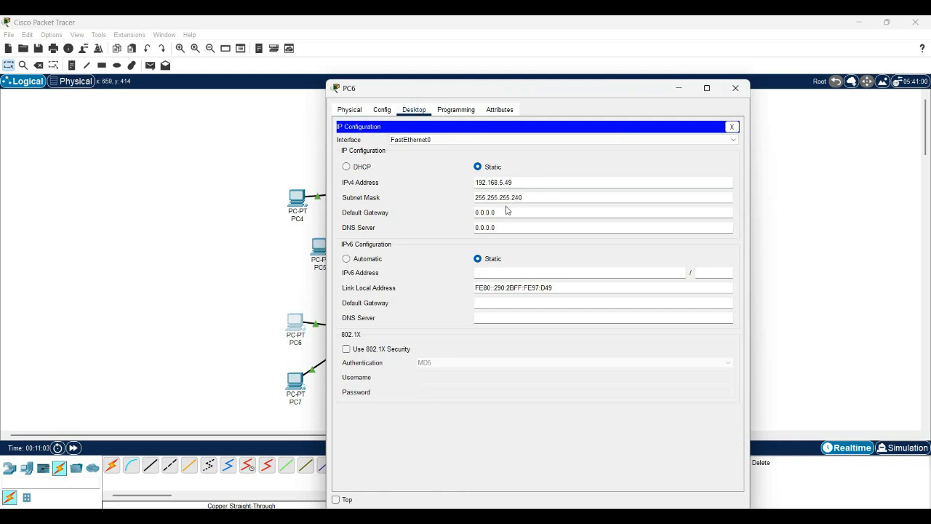
{"action": "left_click_drag", "start_coordinate": [507, 211], "coordinate": [434, 206]}
{"action": "type", "text": "192.168.5.49"}
{"action": "type", "text": "-5"}
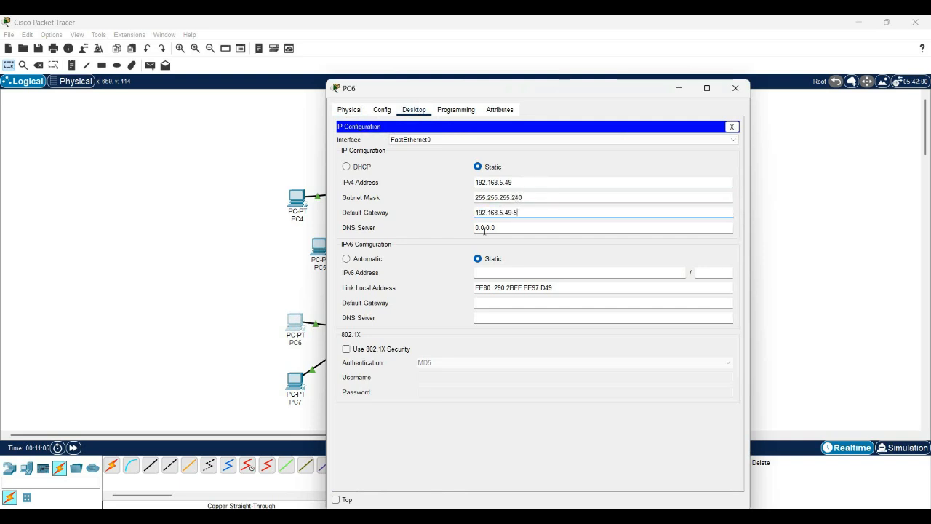
{"action": "type", "text": "62"}
{"action": "left_click", "coordinate": [732, 128]}
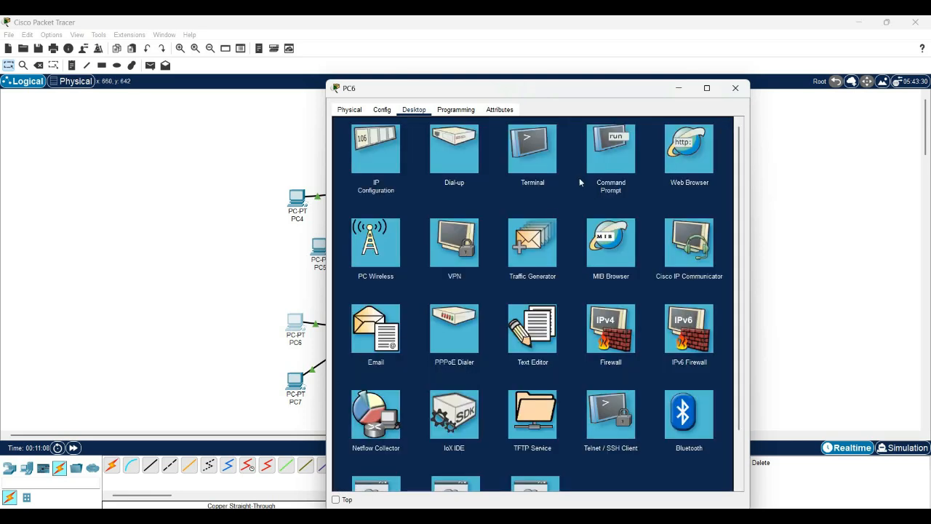
{"action": "left_click", "coordinate": [735, 87]}
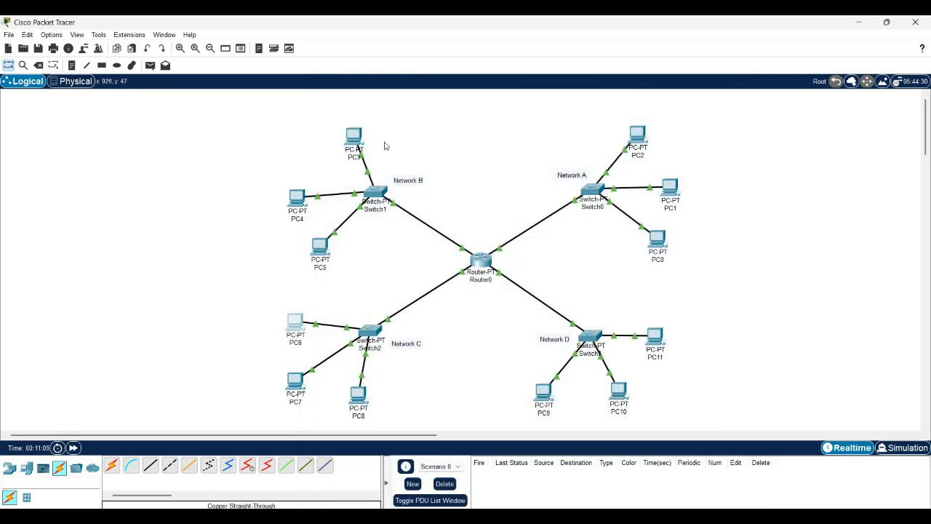
Open PC7's IP configuration and set its static IPv4 address to 192.168.5.50.
{"action": "double_click", "coordinate": [299, 381]}
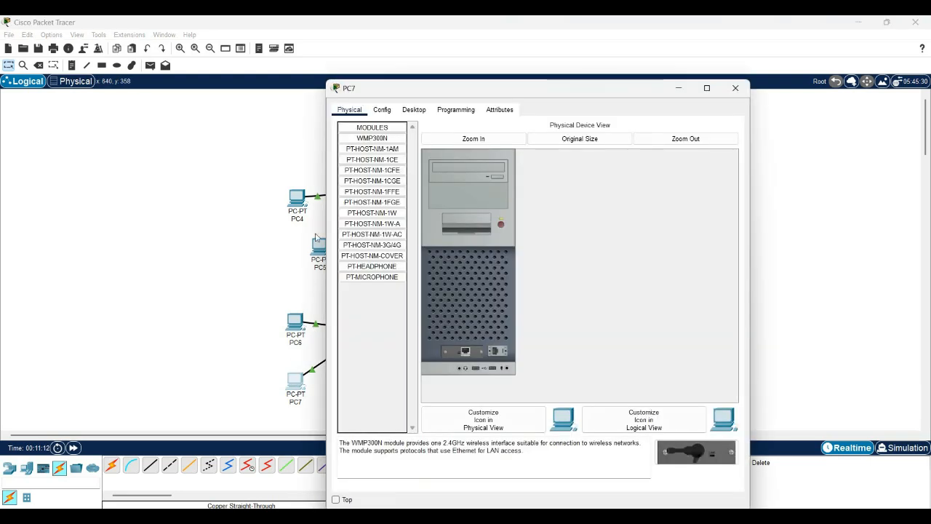
{"action": "left_click", "coordinate": [414, 110]}
{"action": "left_click", "coordinate": [363, 162]}
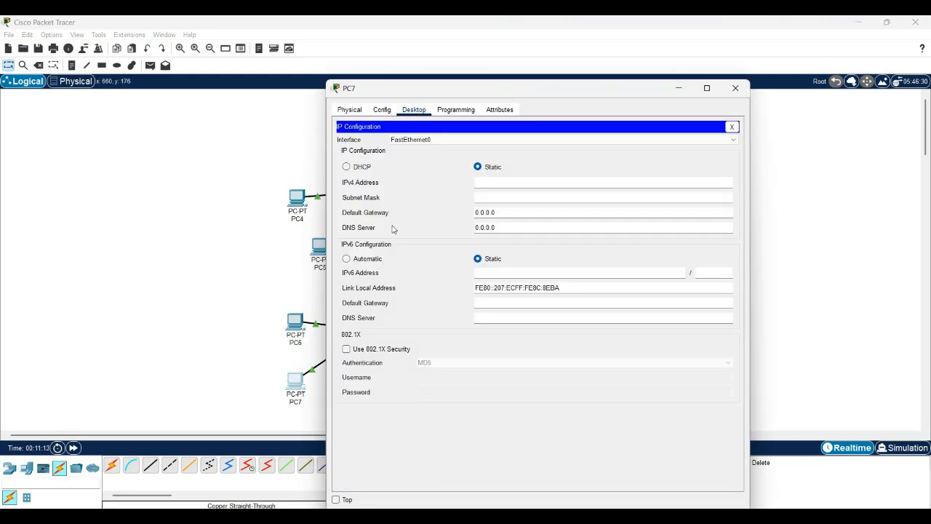
{"action": "left_click", "coordinate": [502, 183]}
{"action": "type", "text": "192.168.5.49-51"}
{"action": "type", "text": "0"}
Set PC7's subnet mask to 255.255.255.240 and default gateway to 192.168.5.62, and close its window.
{"action": "key", "text": "Tab"}
{"action": "key", "text": "End"}
{"action": "key", "text": "BackSpace"}
{"action": "type", "text": "240"}
{"action": "key", "text": "Tab"}
{"action": "key", "text": "ctrl+v"}
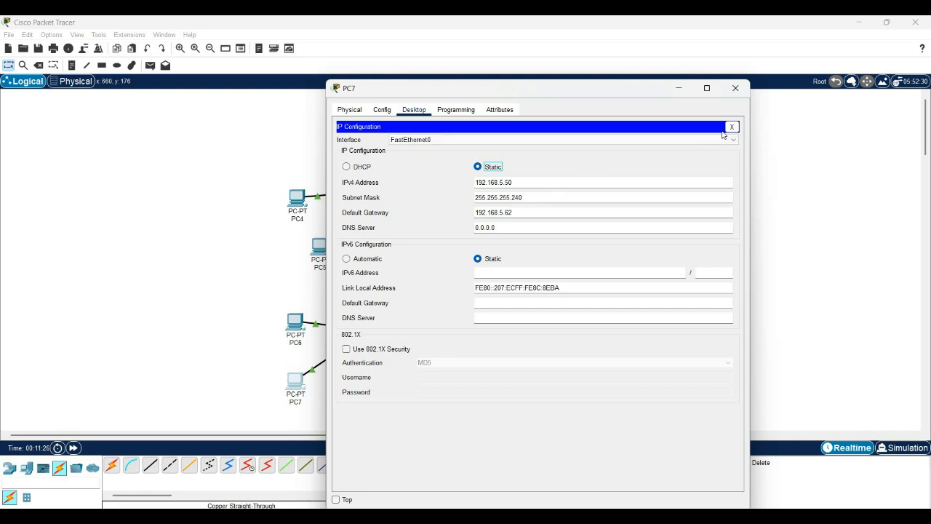
{"action": "left_click", "coordinate": [732, 127]}
{"action": "left_click", "coordinate": [734, 88]}
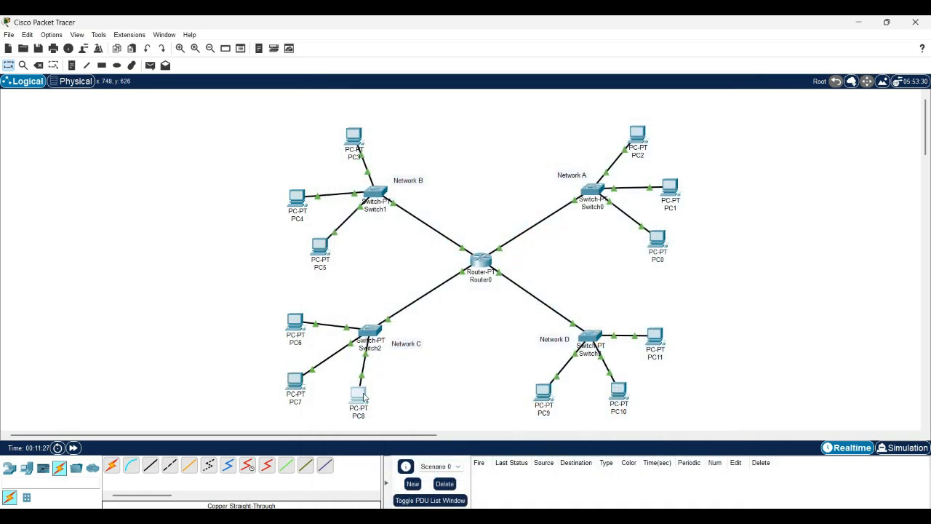
Open PC8's IP configuration and set its static IPv4 address to 192.168.5.51.
{"action": "left_click", "coordinate": [358, 393]}
{"action": "left_click", "coordinate": [414, 110]}
{"action": "left_click", "coordinate": [374, 145]}
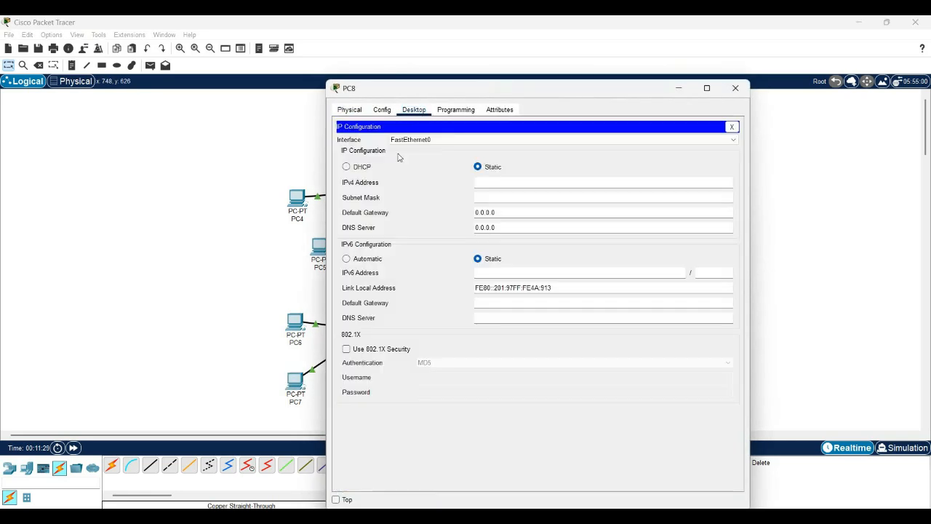
{"action": "key", "text": "ctrl+v"}
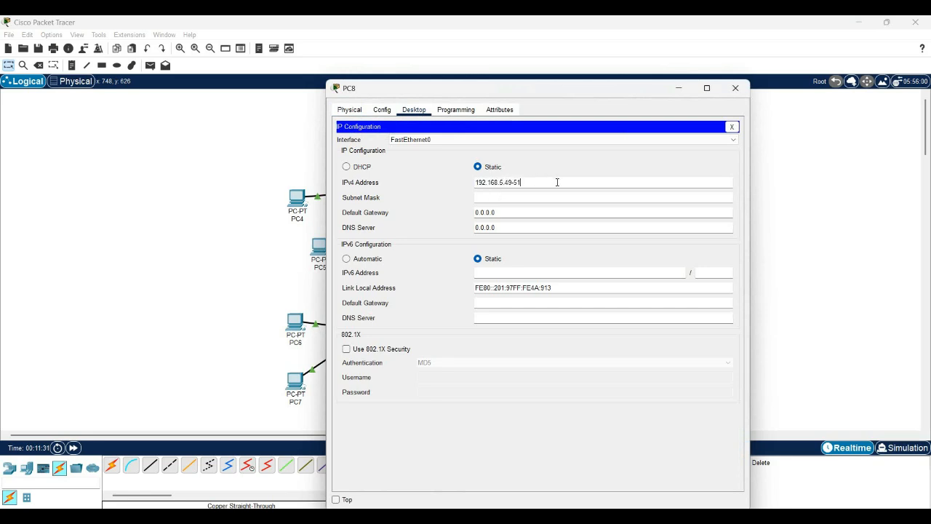
{"action": "type", "text": "51"}
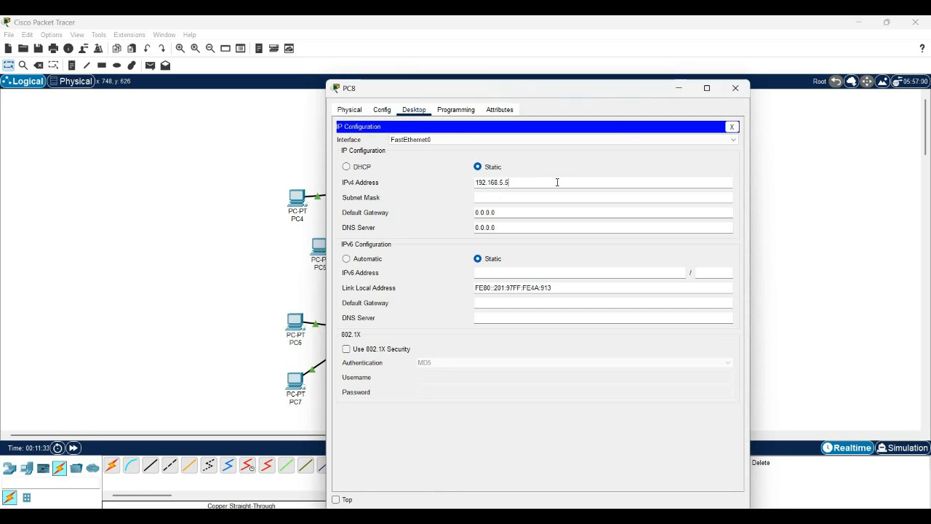
Set PC8's subnet mask to 255.255.255.240 and default gateway to 192.168.5.62, and close its window.
{"action": "key", "text": "Tab"}
{"action": "left_click", "coordinate": [558, 199]}
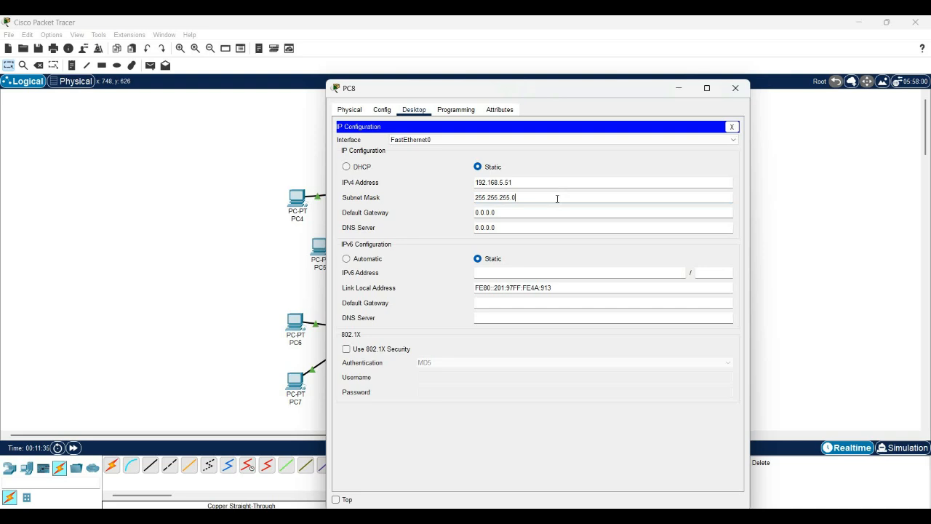
{"action": "key", "text": "Tab"}
{"action": "type", "text": "192.168.5.49-51"}
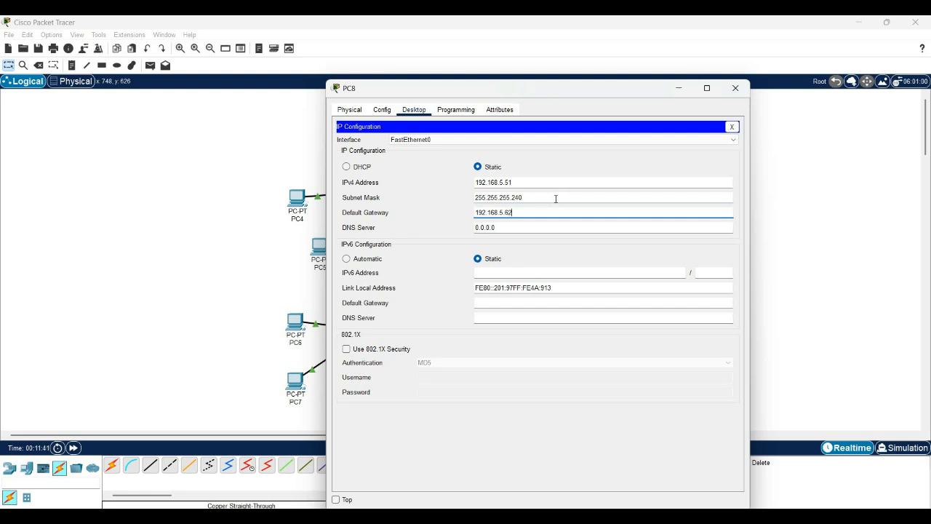
{"action": "left_click", "coordinate": [732, 127]}
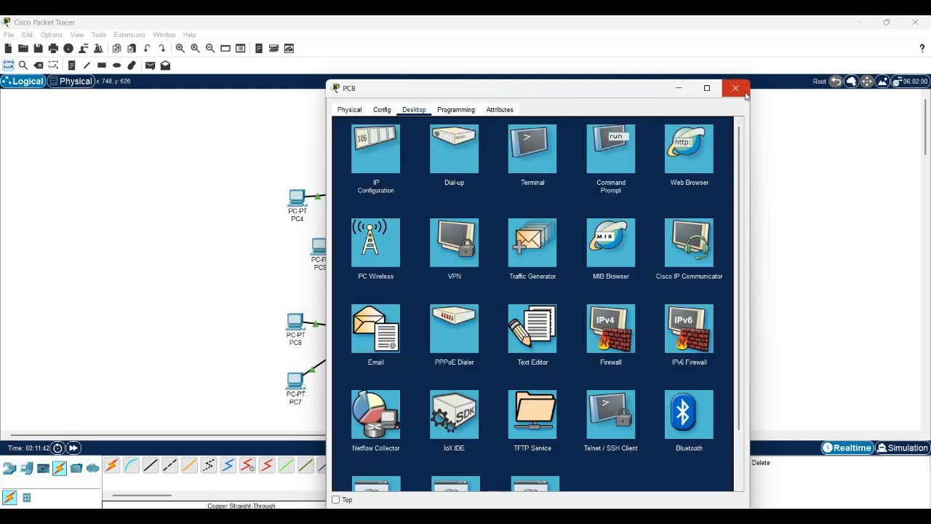
{"action": "left_click", "coordinate": [741, 90]}
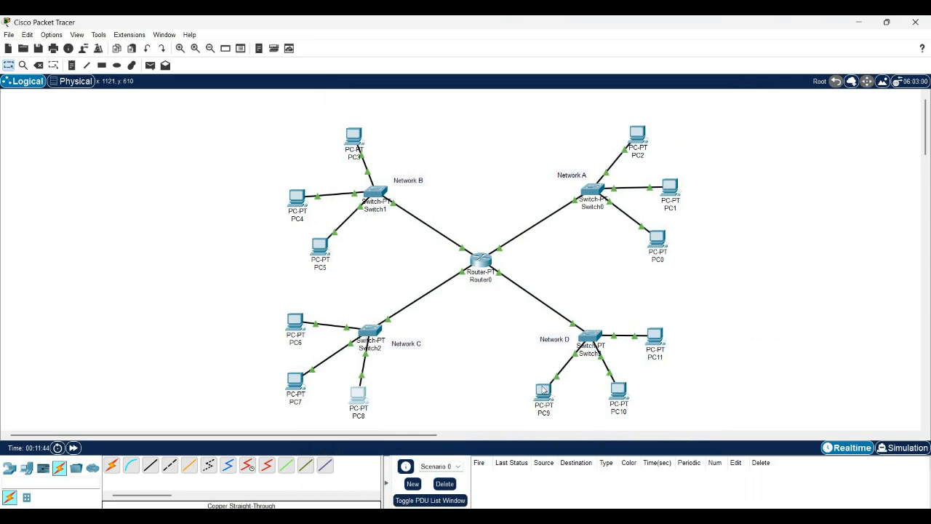
Copy Network D's PC range 192.168.5.65-67 from the Notepad plan, and use it in Packet Tracer to set PC9's static IPv4 address to 192.168.5.65.
{"action": "key", "text": "alt+Tab"}
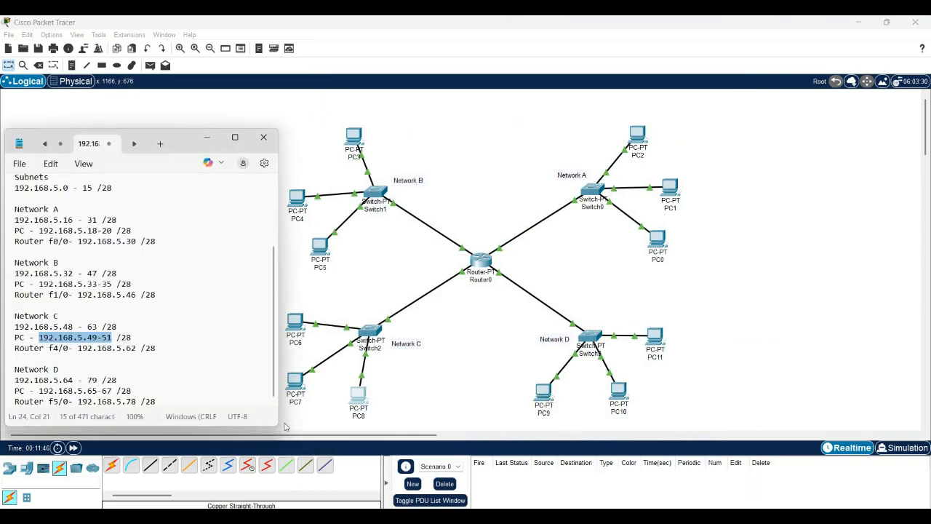
{"action": "left_click_drag", "start_coordinate": [111, 391], "coordinate": [41, 390]}
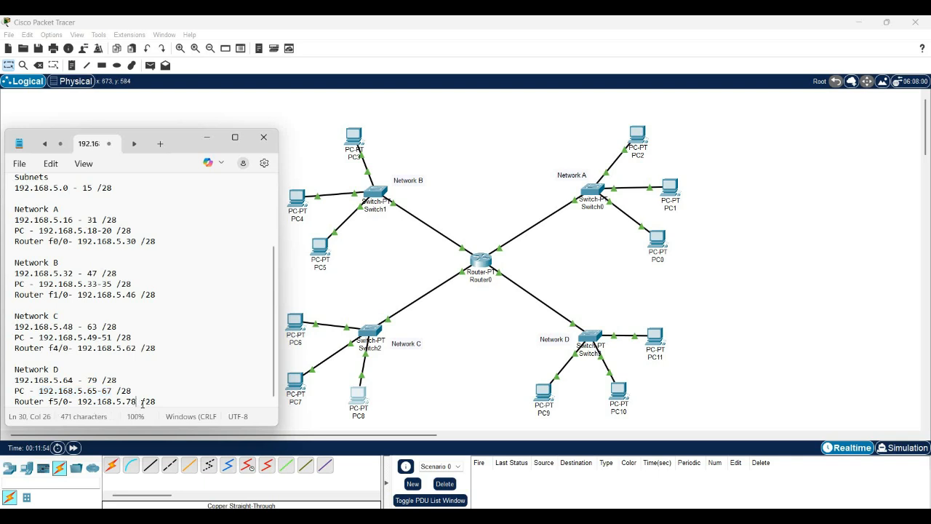
{"action": "left_click", "coordinate": [543, 400]}
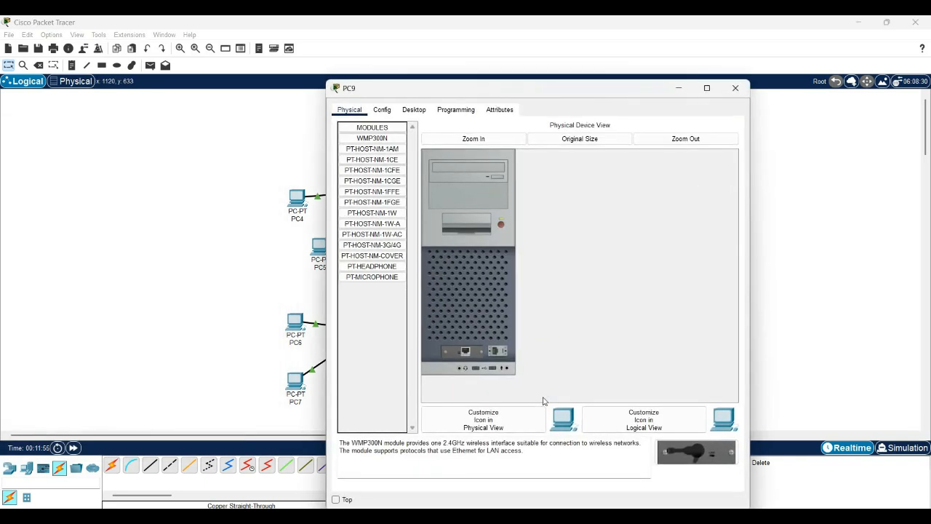
{"action": "left_click", "coordinate": [414, 109]}
{"action": "left_click", "coordinate": [392, 150]}
{"action": "type", "text": "192.168.5.65-67"}
Set PC9's subnet mask to 255.255.255.240 and default gateway to 192.168.5.78, and close its window.
{"action": "left_click", "coordinate": [541, 198]}
{"action": "key", "text": "BackSpace"}
{"action": "type", "text": "240"}
{"action": "key", "text": "Tab"}
{"action": "type", "text": "192.168.5.65-67"}
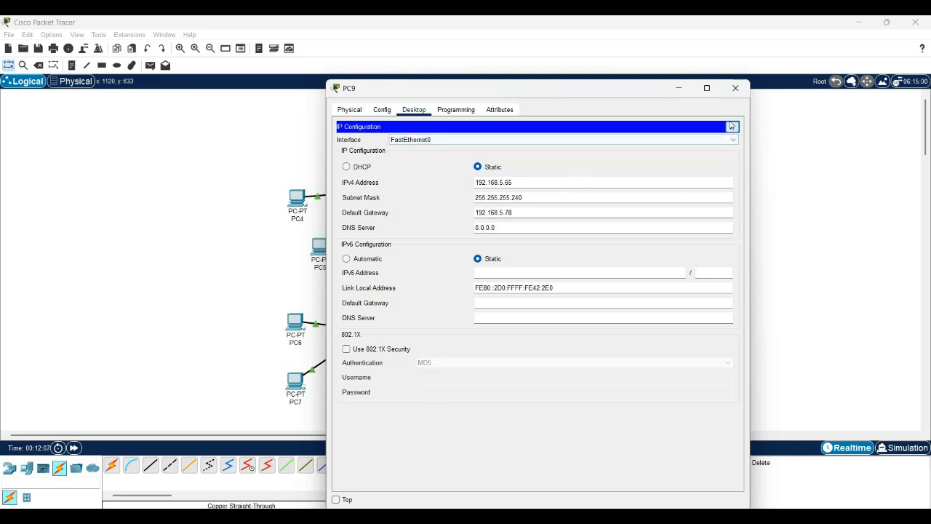
{"action": "left_click", "coordinate": [732, 127]}
{"action": "left_click", "coordinate": [734, 89]}
Open PC10's IP configuration and set its static IPv4 address to 192.168.5.66.
{"action": "left_click", "coordinate": [619, 389]}
{"action": "left_click", "coordinate": [414, 142]}
{"action": "left_click", "coordinate": [376, 181]}
{"action": "left_click", "coordinate": [492, 213]}
{"action": "type", "text": "192.168.5.65-67"}
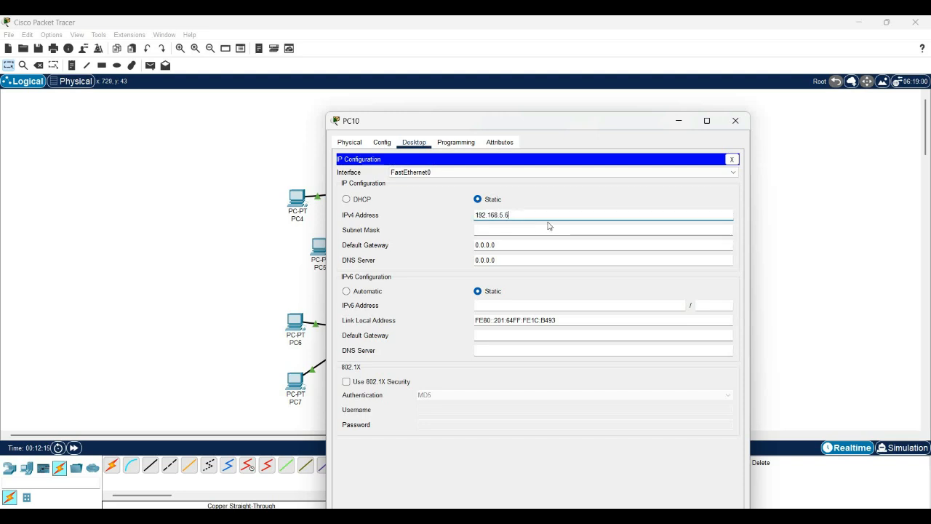
Set PC10's subnet mask to 255.255.255.240 and default gateway to 192.168.5.78.
{"action": "left_click", "coordinate": [557, 230]}
{"action": "type", "text": "240"}
{"action": "key", "text": "Tab"}
{"action": "type", "text": "192.168.5.65-67"}
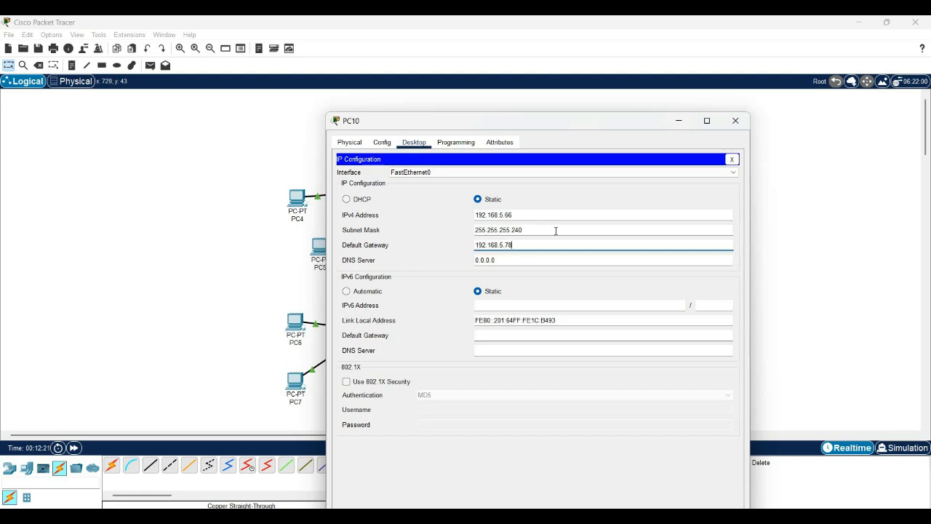
Close PC10's window, open PC11's IP configuration and set its static IPv4 address to 192.168.5.67.
{"action": "left_click", "coordinate": [732, 158]}
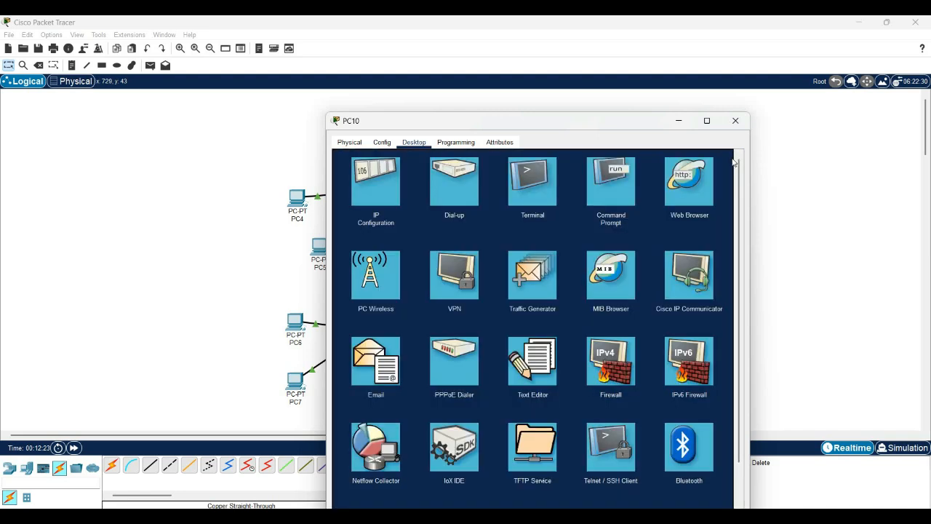
{"action": "left_click", "coordinate": [735, 121]}
{"action": "left_click", "coordinate": [654, 336]}
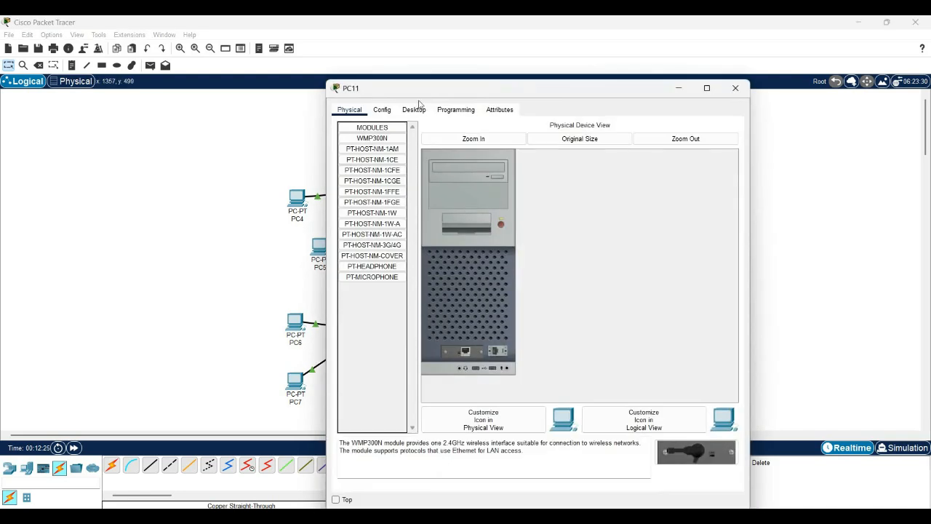
{"action": "left_click", "coordinate": [414, 109]}
{"action": "left_click", "coordinate": [376, 152]}
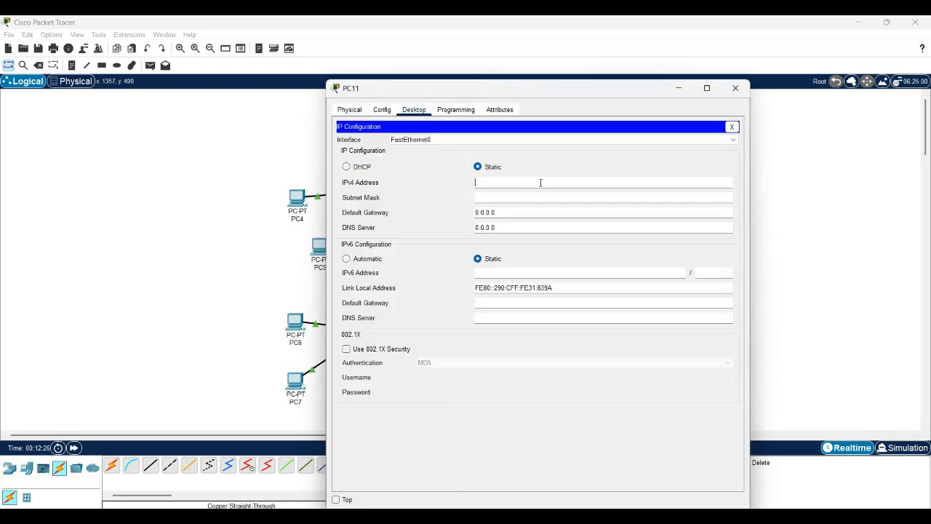
{"action": "left_click", "coordinate": [536, 182]}
{"action": "type", "text": "192.168.5.65-67"}
Set PC11's subnet mask to 255.255.255.240 and default gateway to 192.168.5.78, and close its window.
{"action": "left_click", "coordinate": [553, 198]}
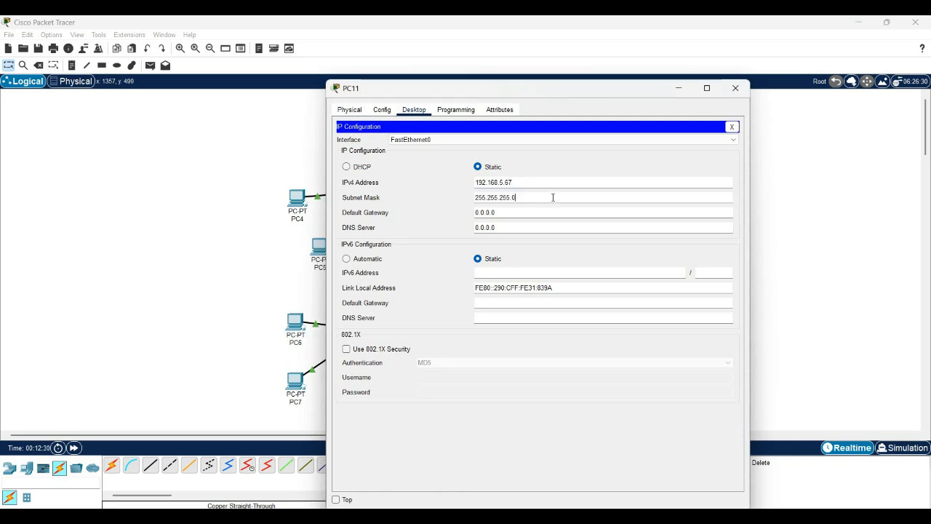
{"action": "type", "text": "240"}
{"action": "key", "text": "Tab"}
{"action": "type", "text": "192.168.5.65-67"}
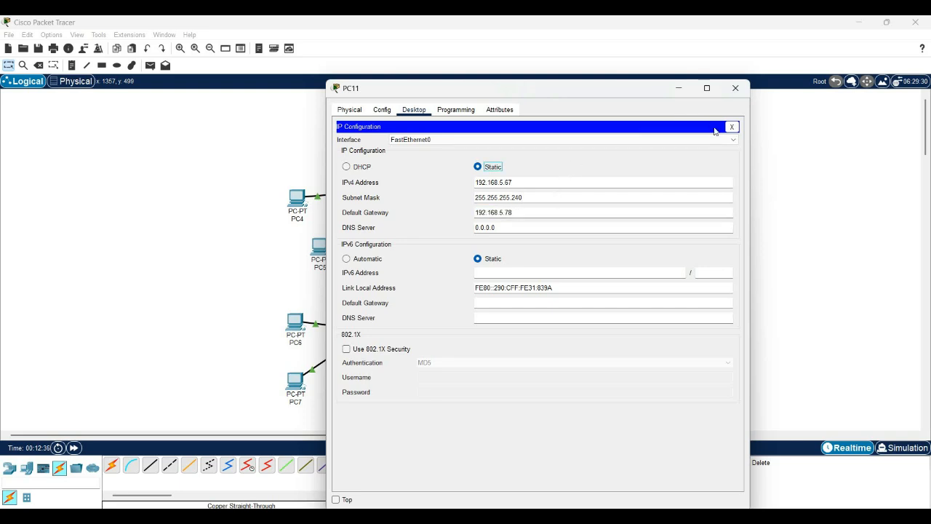
{"action": "left_click", "coordinate": [732, 126]}
{"action": "left_click", "coordinate": [735, 88]}
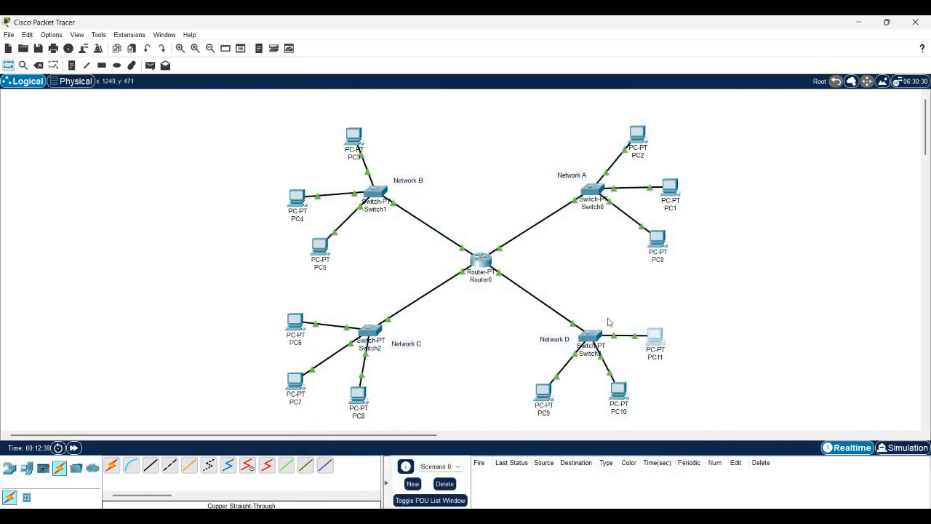
Nudge Router0 to a more central position between the four switches, comparing the layout with the diagram in Question1.pdf.
{"action": "left_click_drag", "start_coordinate": [484, 263], "coordinate": [491, 269]}
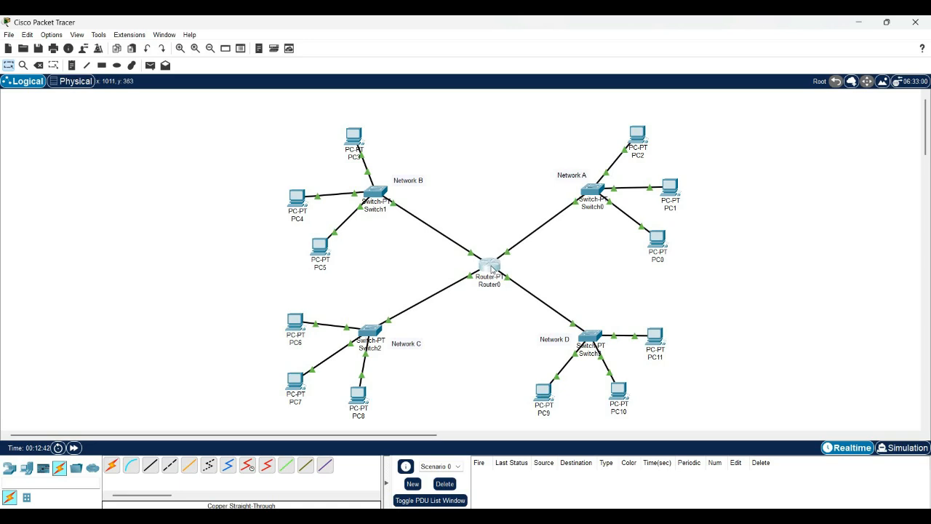
{"action": "mouse_move", "coordinate": [493, 267]}
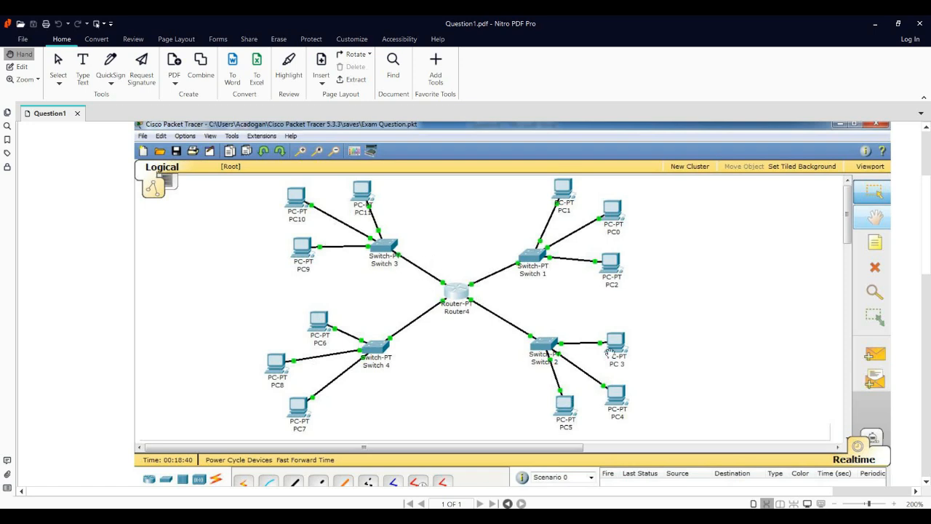
{"action": "left_click", "coordinate": [875, 23]}
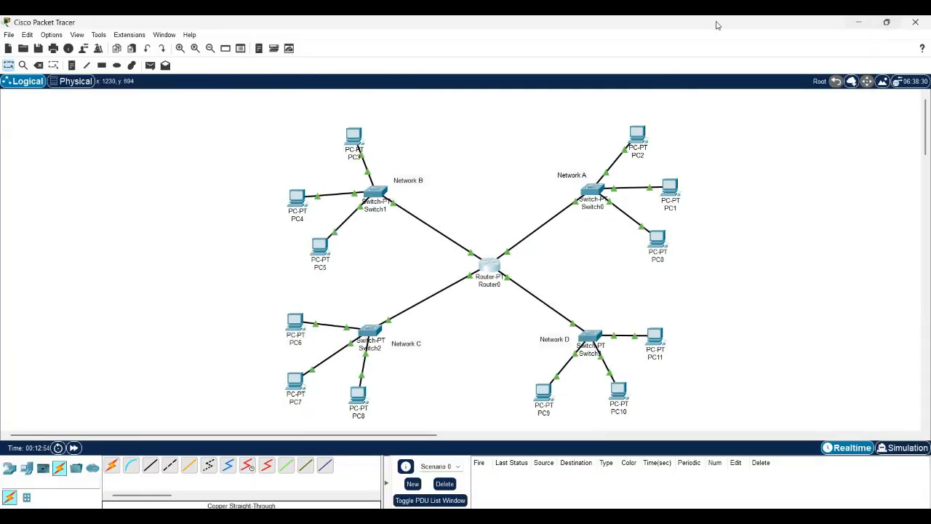
{"action": "left_click_drag", "start_coordinate": [493, 268], "coordinate": [489, 269]}
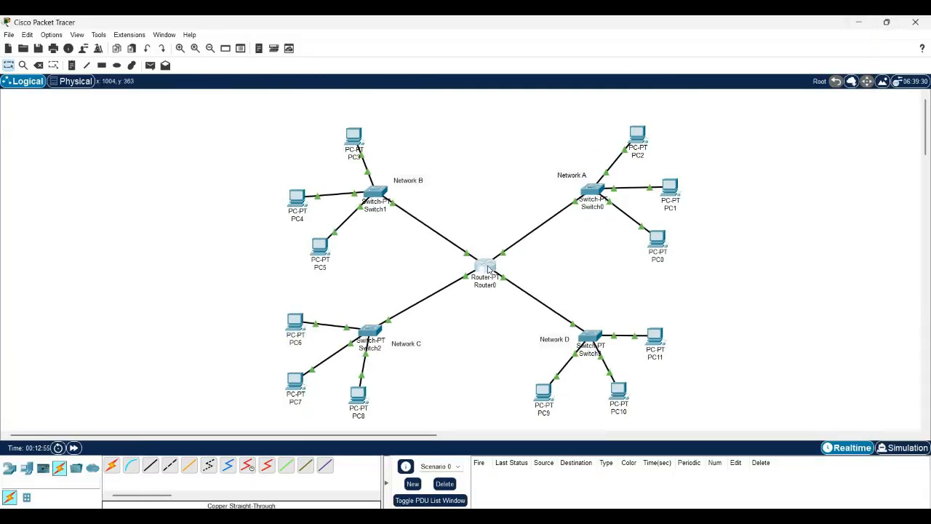
Test connectivity between Network B and Network D by sending a simple PDU from PC4 to PC10 twice.
{"action": "left_click", "coordinate": [151, 66]}
{"action": "left_click", "coordinate": [150, 66]}
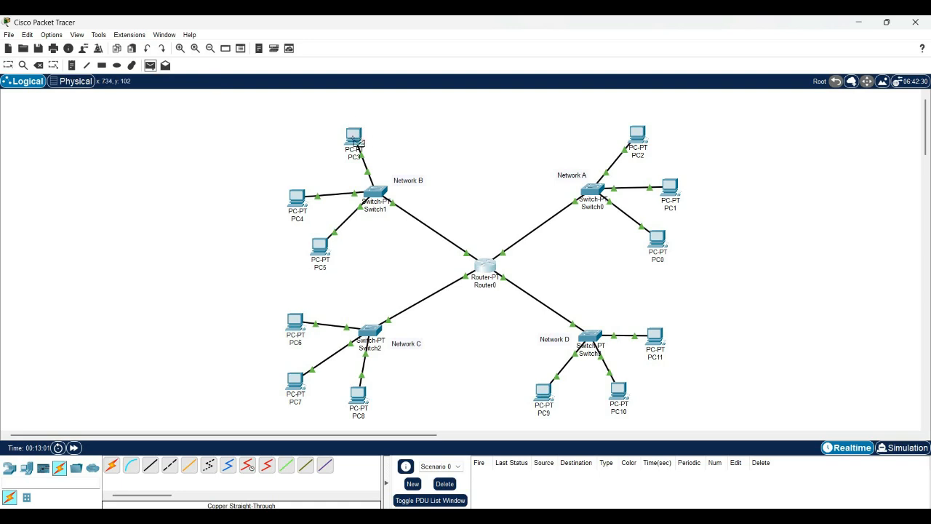
{"action": "left_click", "coordinate": [299, 198]}
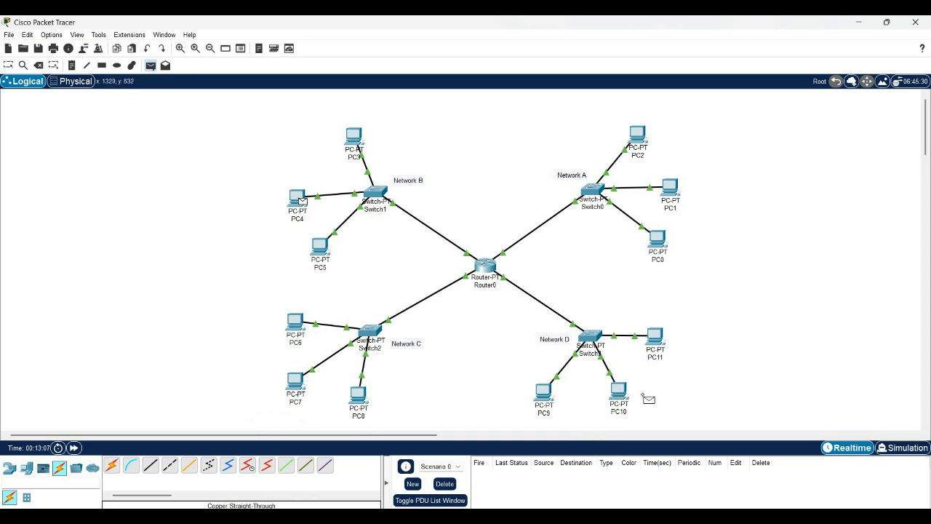
{"action": "left_click", "coordinate": [618, 394]}
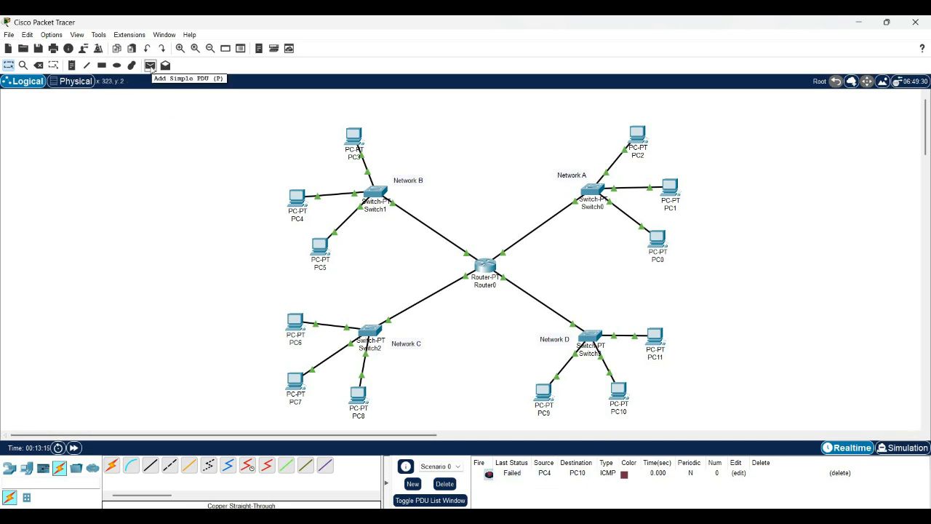
{"action": "left_click", "coordinate": [149, 65]}
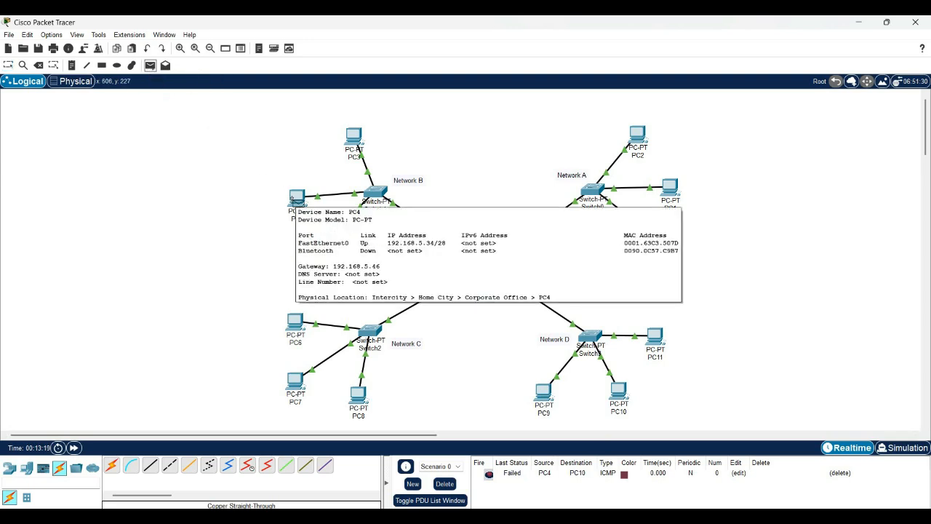
{"action": "left_click", "coordinate": [298, 201]}
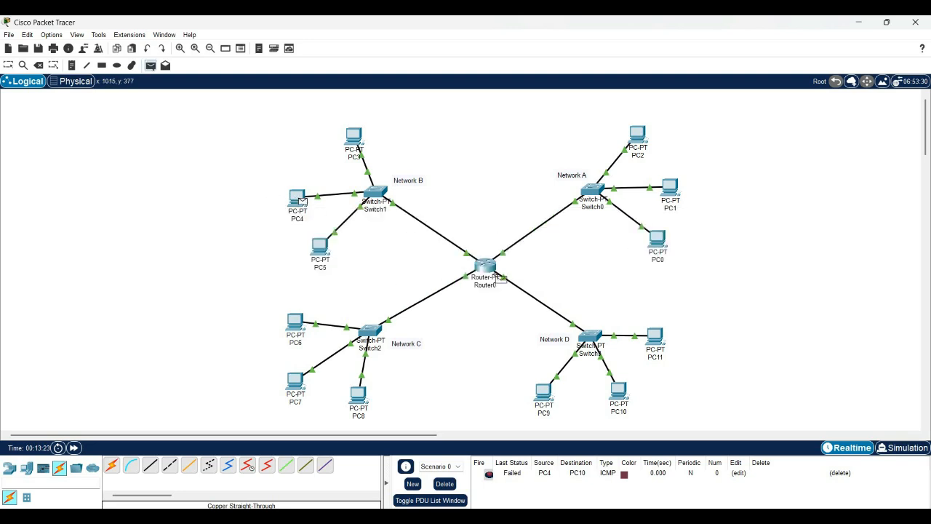
{"action": "left_click", "coordinate": [620, 393]}
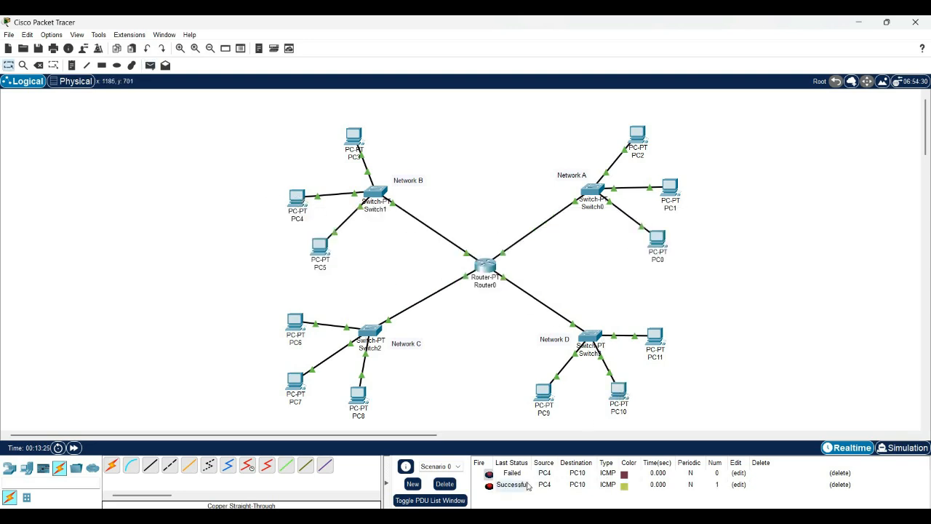
Delete both PC4-to-PC10 entries from the PDU list and send a simple PDU in the reverse direction, from PC10 to PC4.
{"action": "left_click", "coordinate": [839, 474]}
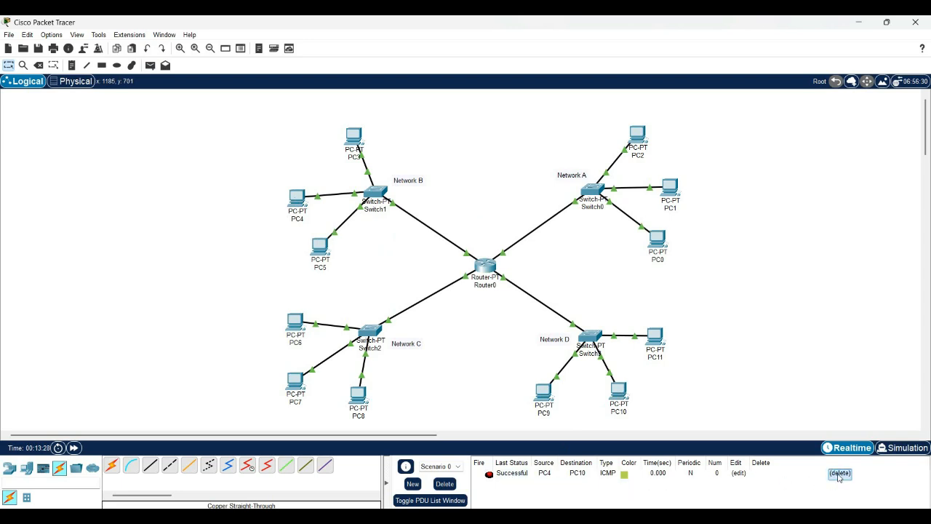
{"action": "left_click", "coordinate": [839, 473]}
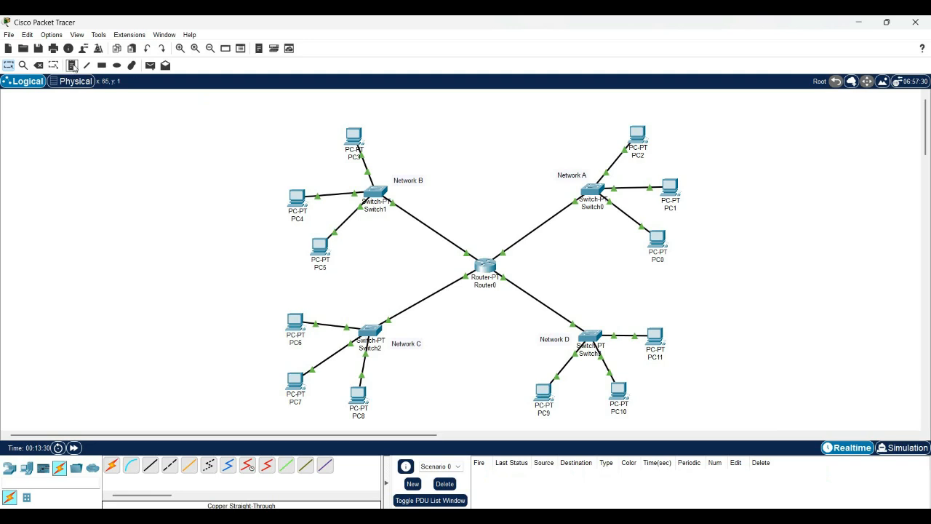
{"action": "left_click", "coordinate": [150, 65]}
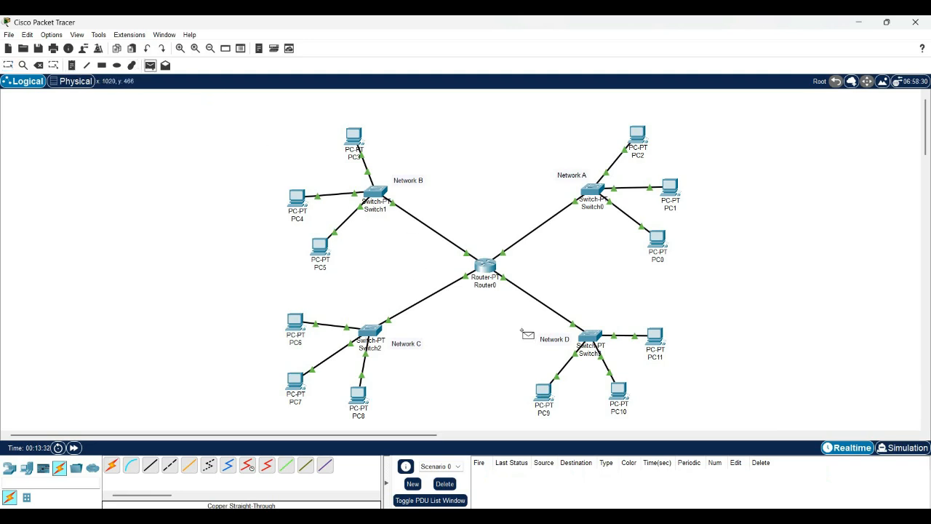
{"action": "left_click", "coordinate": [619, 392]}
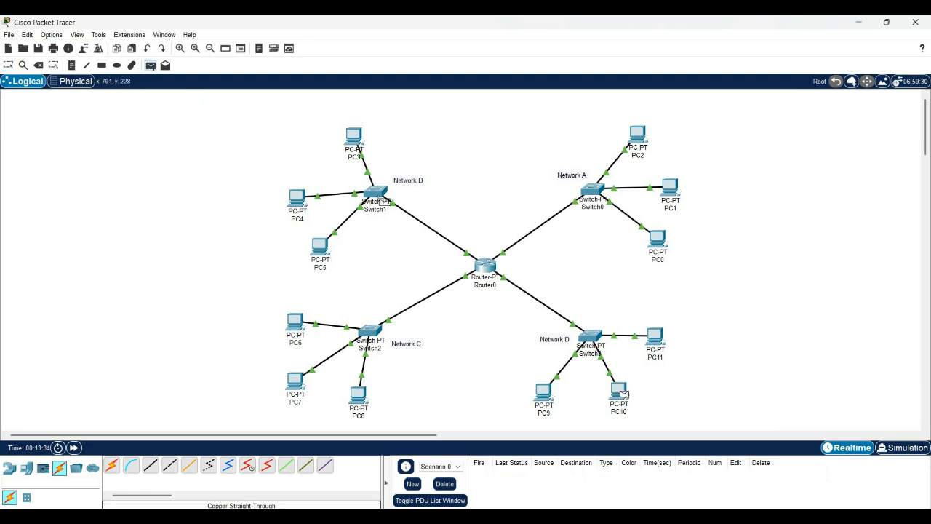
{"action": "left_click", "coordinate": [298, 201]}
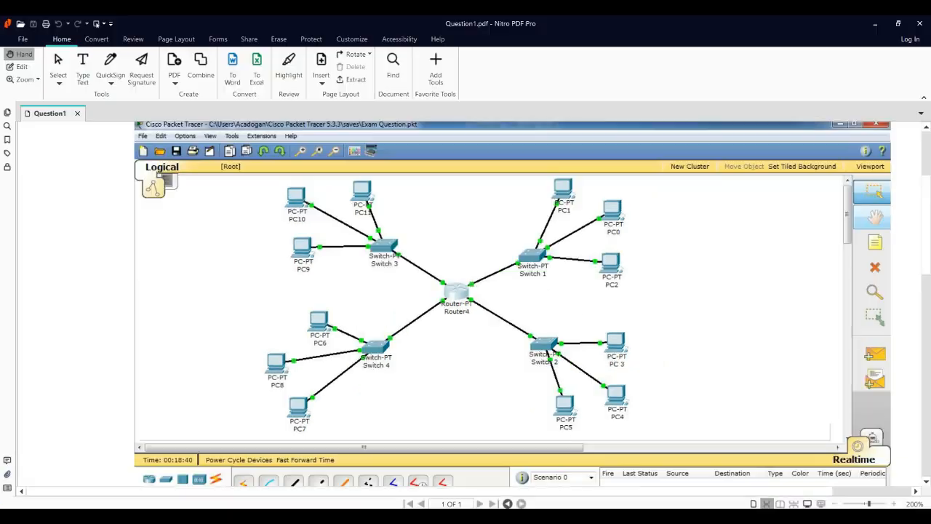
Review the subnetting, address assignment and build requirements in Question1.pdf, and return to Packet Tracer.
{"action": "scroll", "coordinate": [520, 271], "scroll_direction": "down", "scroll_amount": 5}
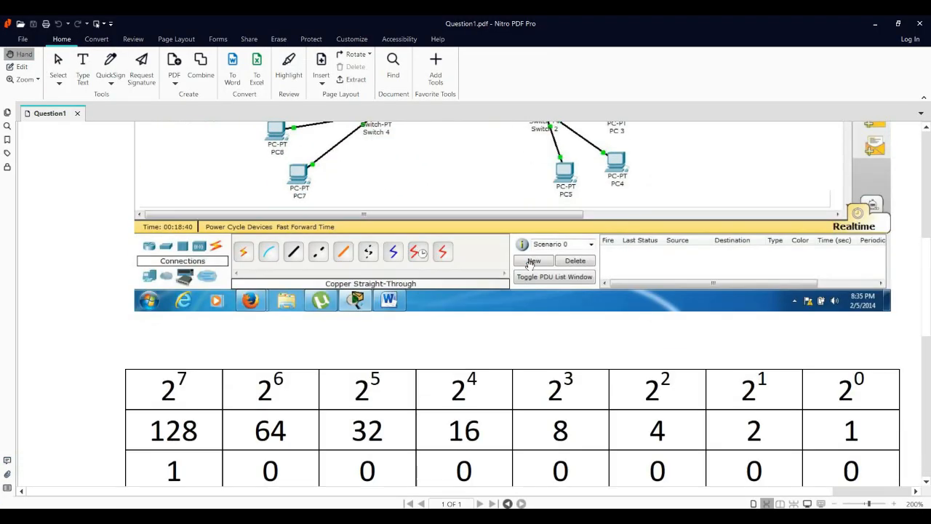
{"action": "scroll", "coordinate": [530, 267], "scroll_direction": "down", "scroll_amount": 3}
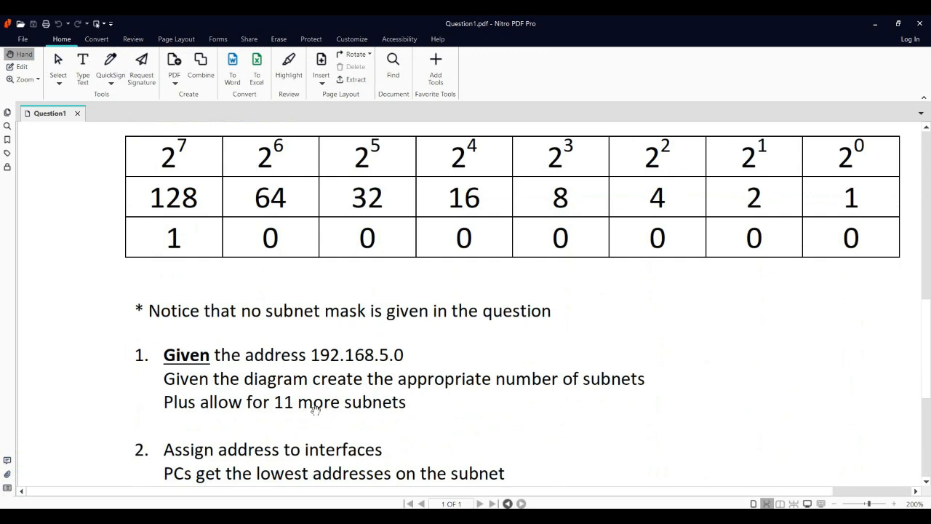
{"action": "scroll", "coordinate": [364, 392], "scroll_direction": "down", "scroll_amount": 2}
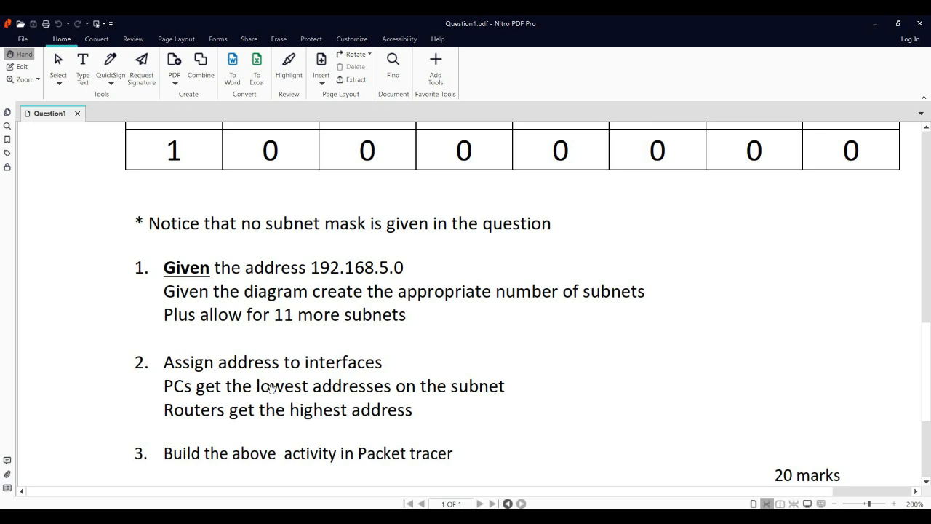
{"action": "scroll", "coordinate": [360, 405], "scroll_direction": "down", "scroll_amount": 2}
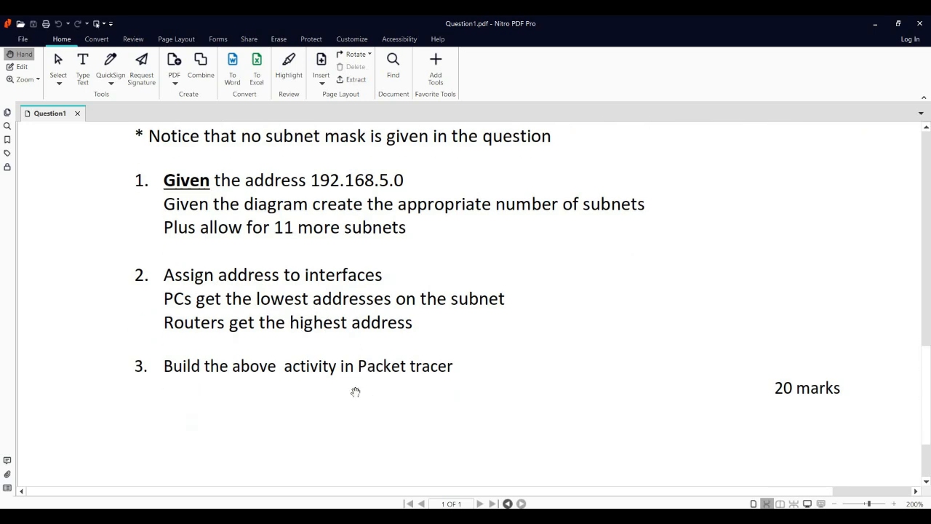
{"action": "scroll", "coordinate": [298, 386], "scroll_direction": "up", "scroll_amount": 3}
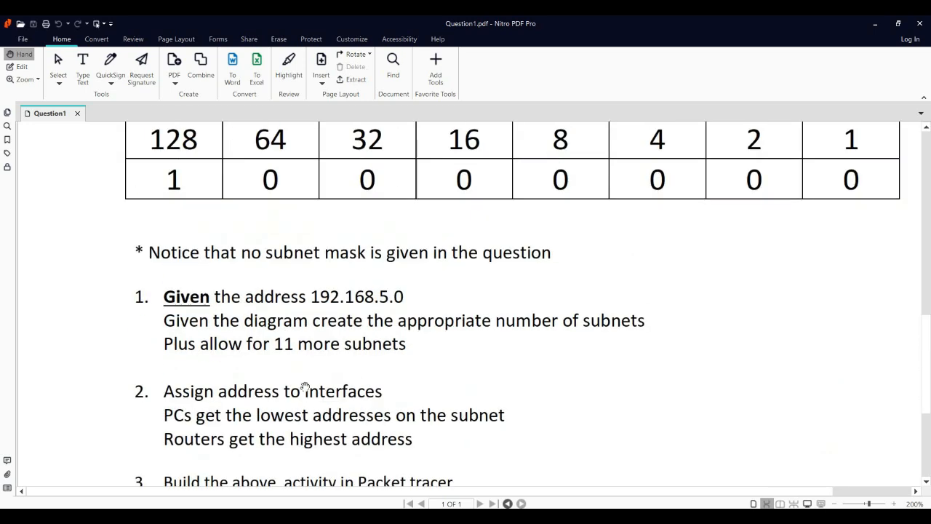
{"action": "left_click", "coordinate": [876, 24]}
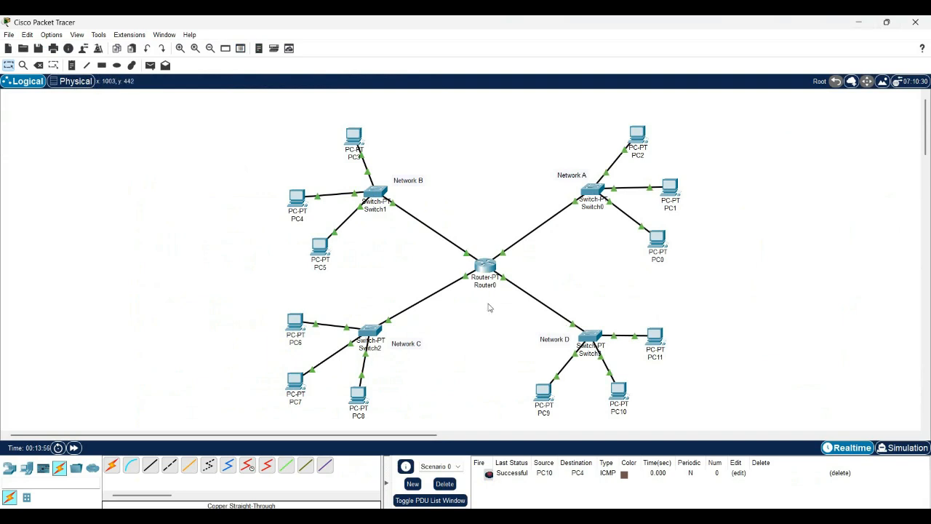